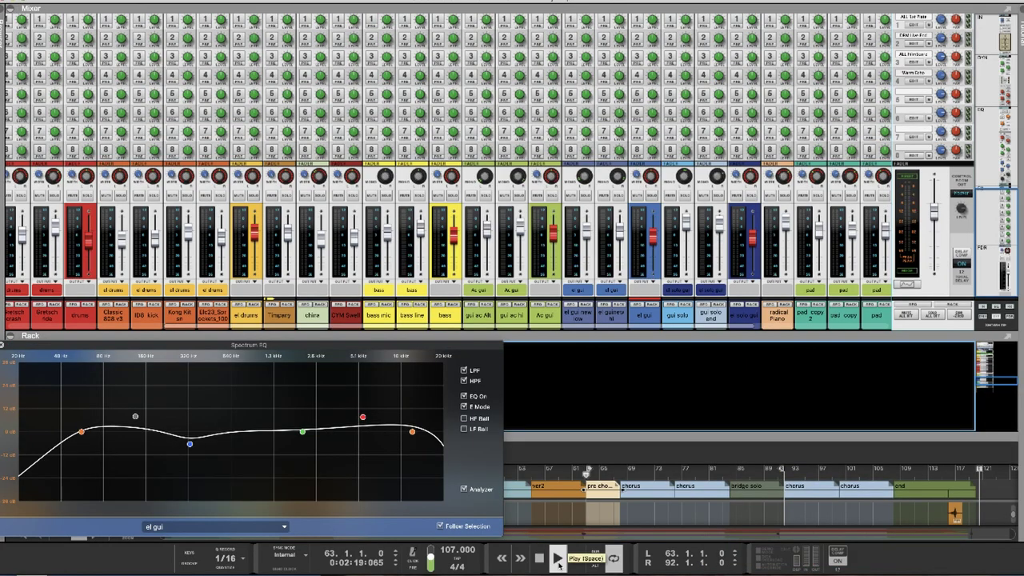
# Step: Play the song from the pre-chorus at bar 63
pyautogui.click(558, 560)
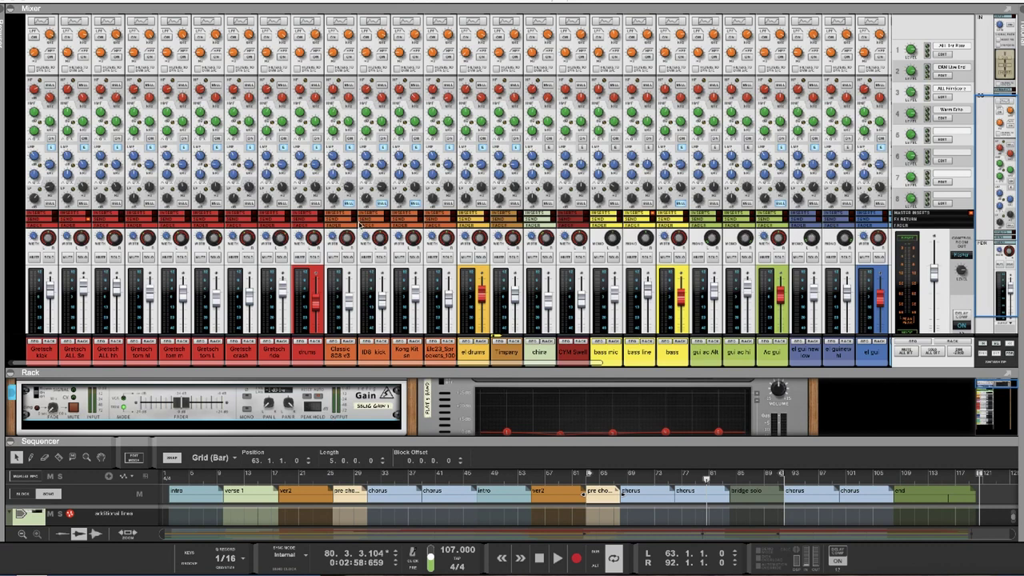
# Step: Map the Mono Mix switch of the Gain device in the master section to the N key
pyautogui.scroll(5, 360, 199)
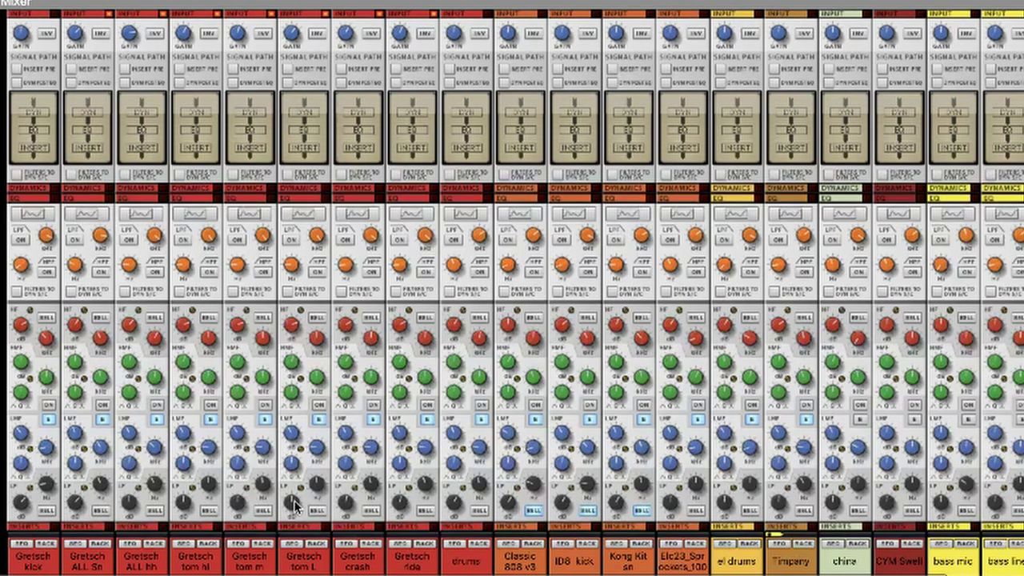
pyautogui.scroll(-5, 298, 508)
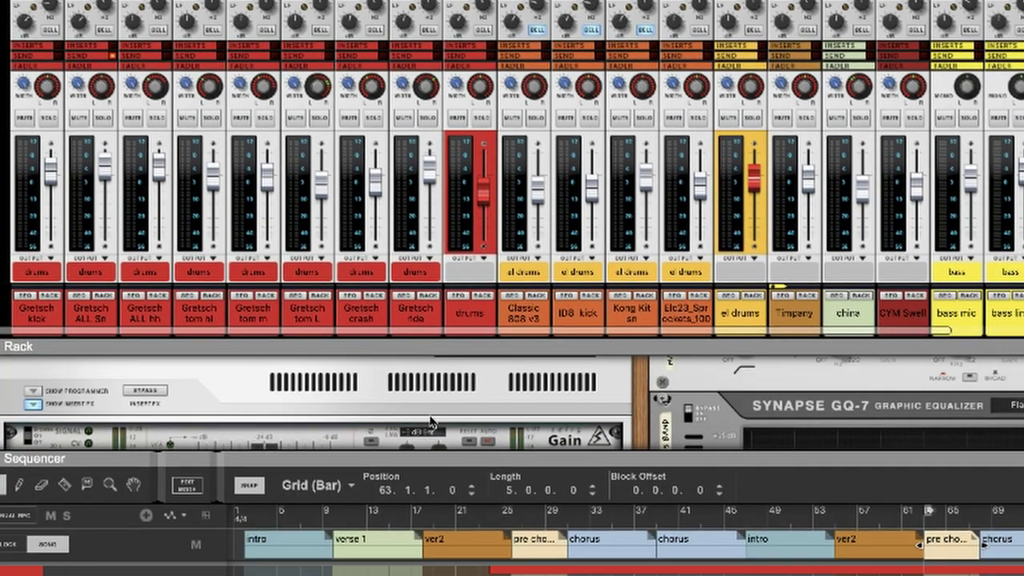
pyautogui.scroll(-10, 430, 400)
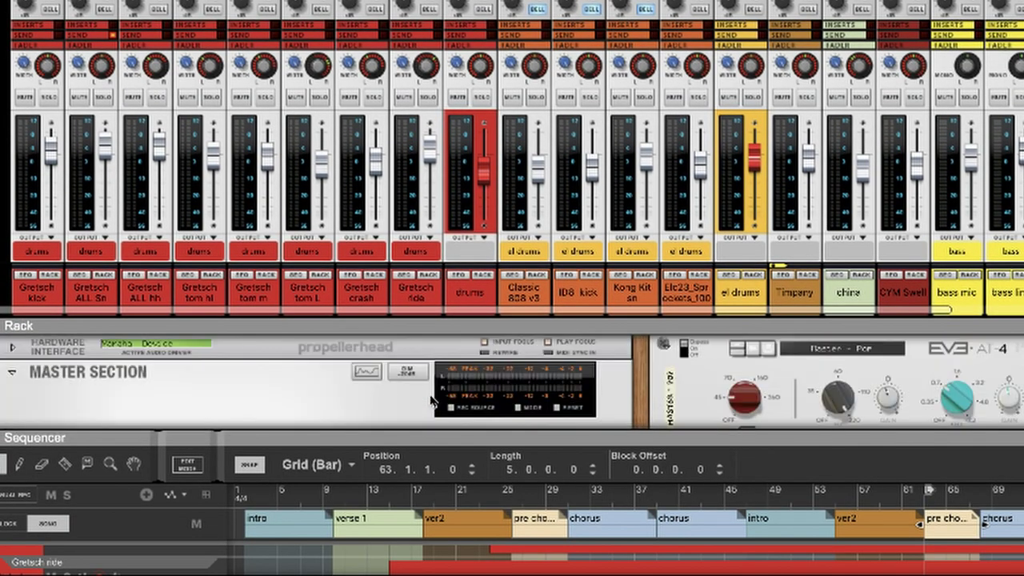
pyautogui.scroll(3, 438, 387)
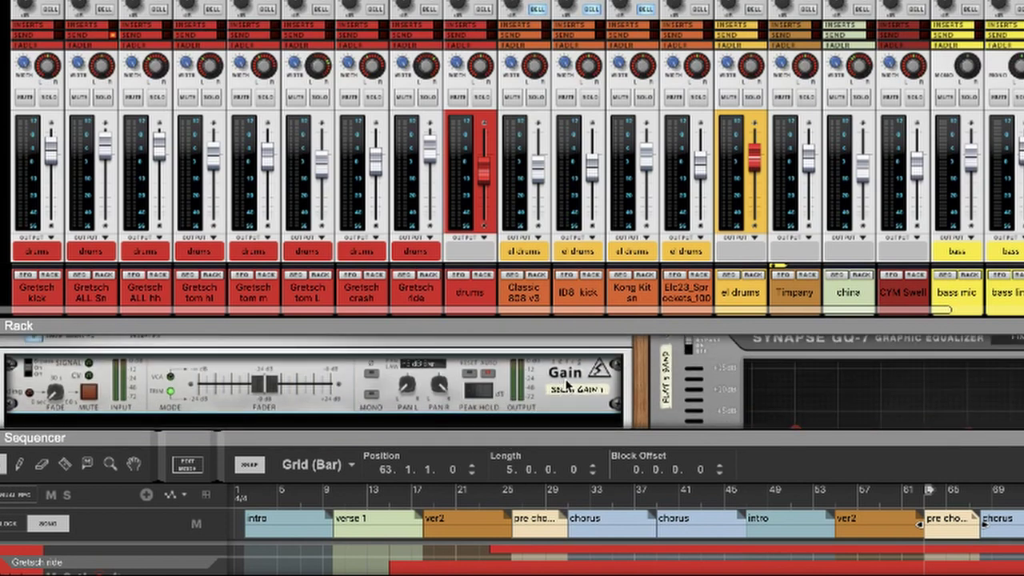
pyautogui.click(372, 397)
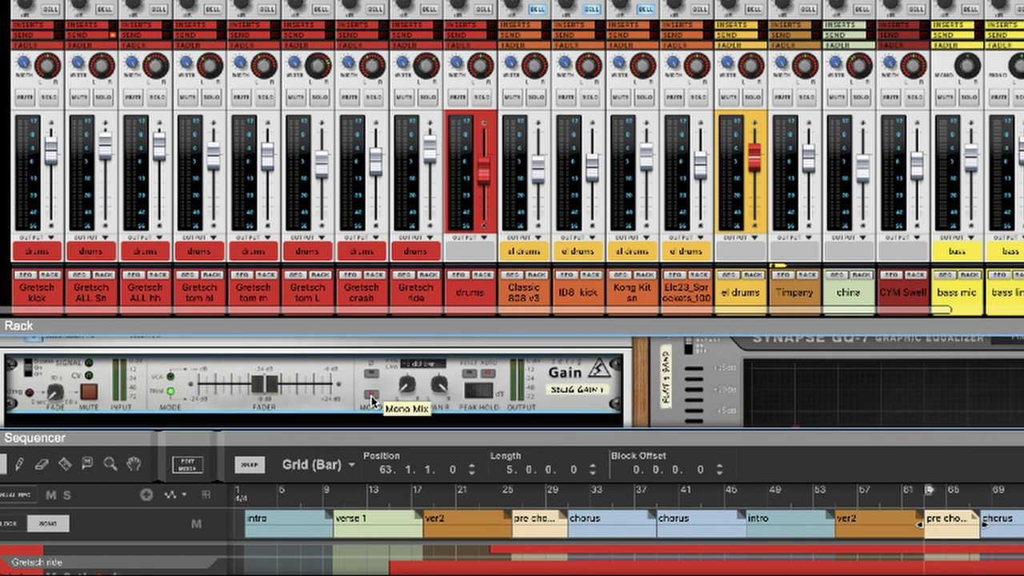
pyautogui.rightClick(372, 398)
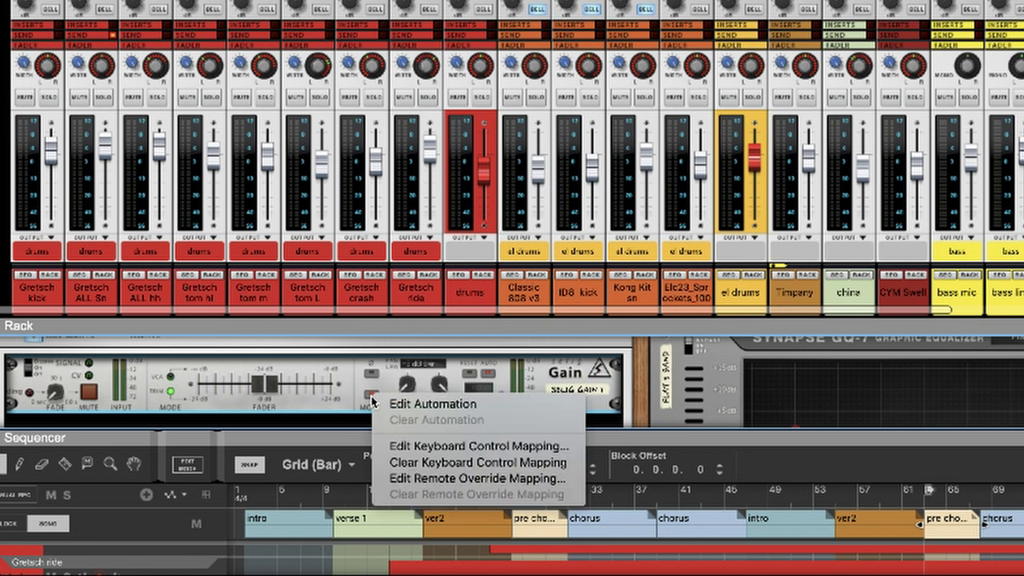
pyautogui.click(436, 446)
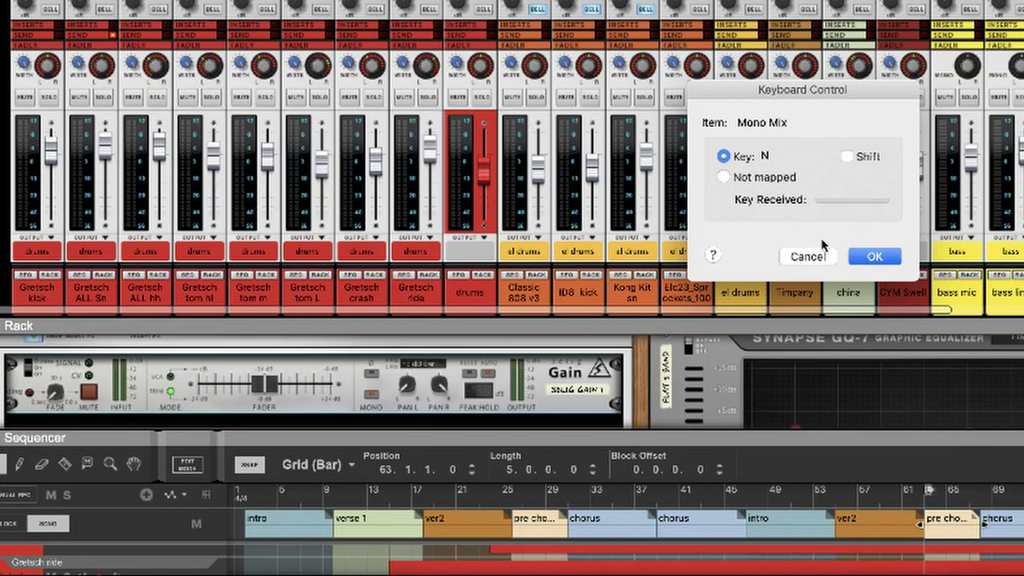
pyautogui.click(878, 256)
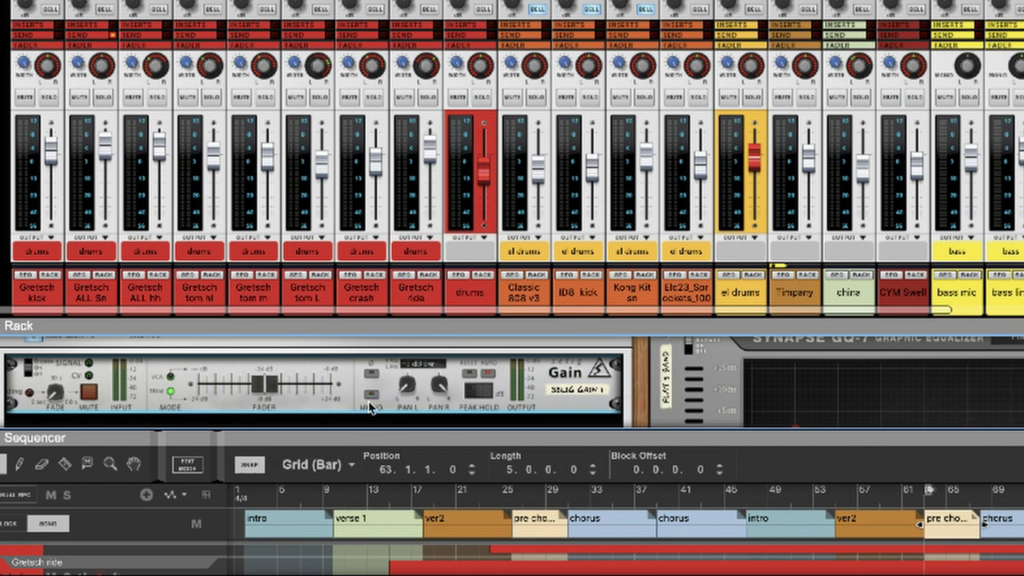
# Step: Toggle the Gain device's mono mix to demonstrate the mono check
pyautogui.click(371, 396)
pyautogui.click(371, 395)
pyautogui.hscroll(4, 492, 156)
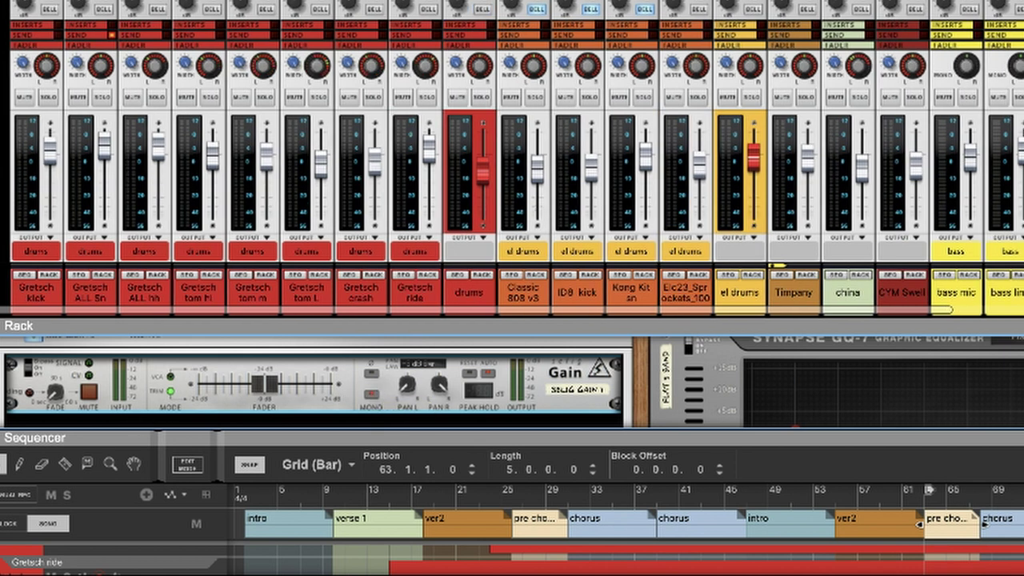
pyautogui.hscroll(-6, 492, 156)
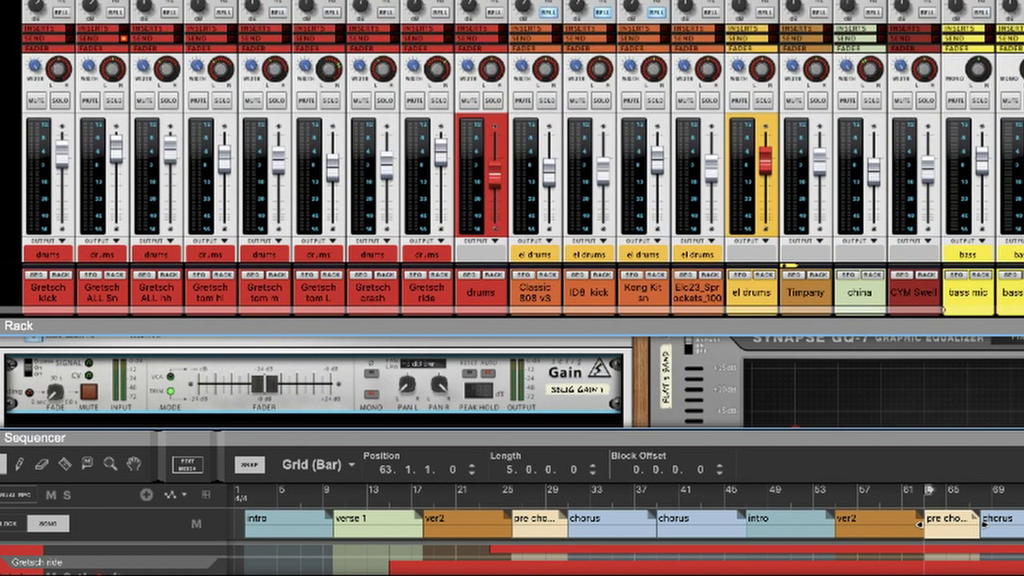
# Step: Check the EVE-AT4's high cut frequency and bring the gain of GQ-7 band 2 close to 0 dB
pyautogui.press('F5')
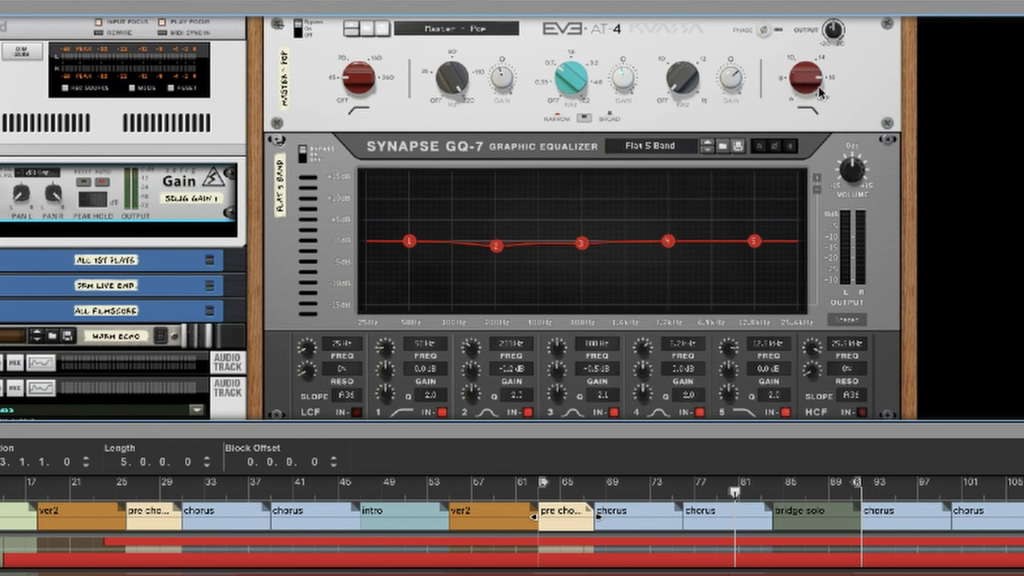
pyautogui.moveTo(809, 102)
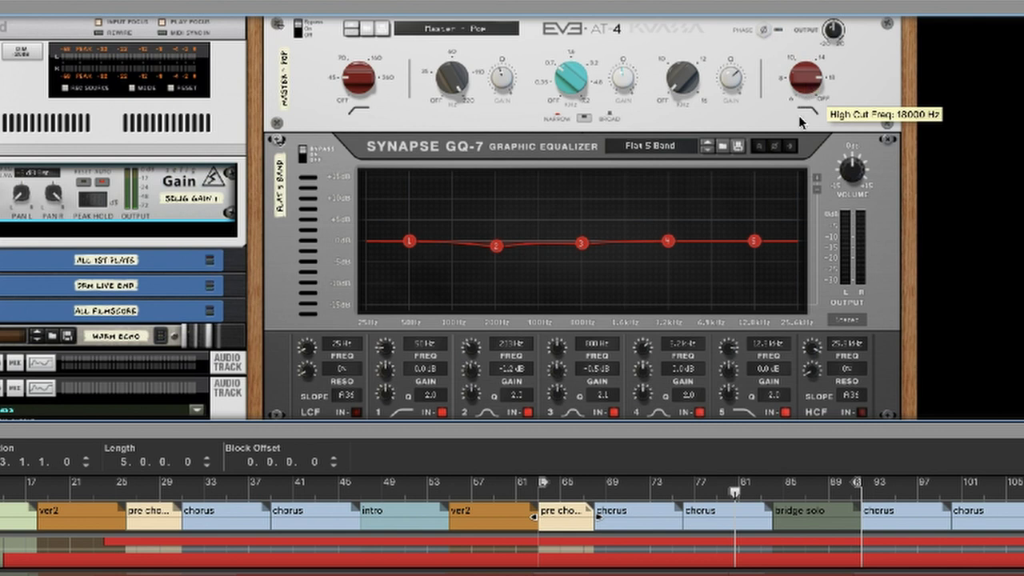
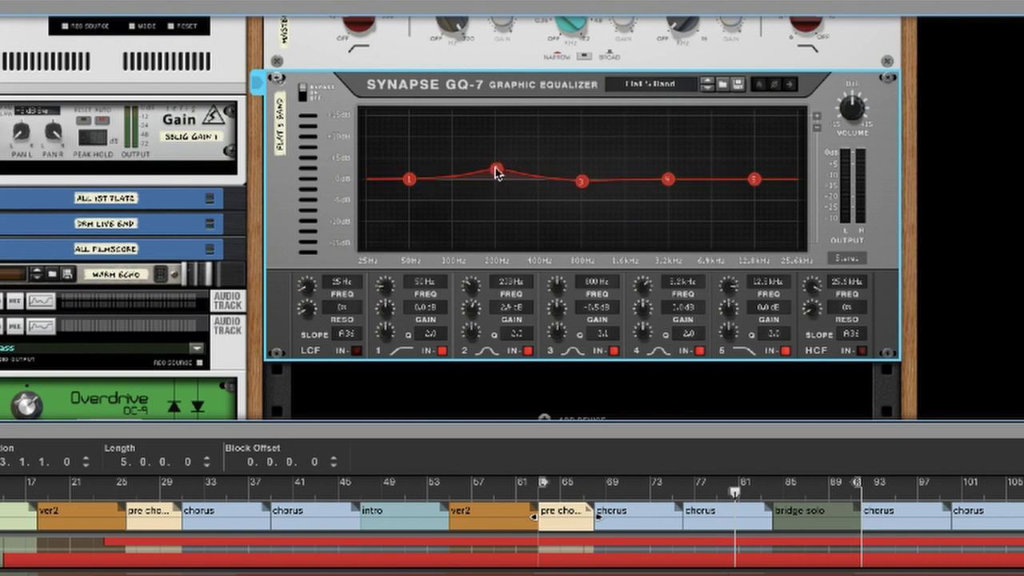
pyautogui.moveTo(496, 173)
pyautogui.mouseDown()
pyautogui.moveTo(496, 200)
pyautogui.moveTo(497, 164)
pyautogui.moveTo(497, 192)
pyautogui.moveTo(496, 171)
pyautogui.moveTo(497, 180)
pyautogui.mouseUp()
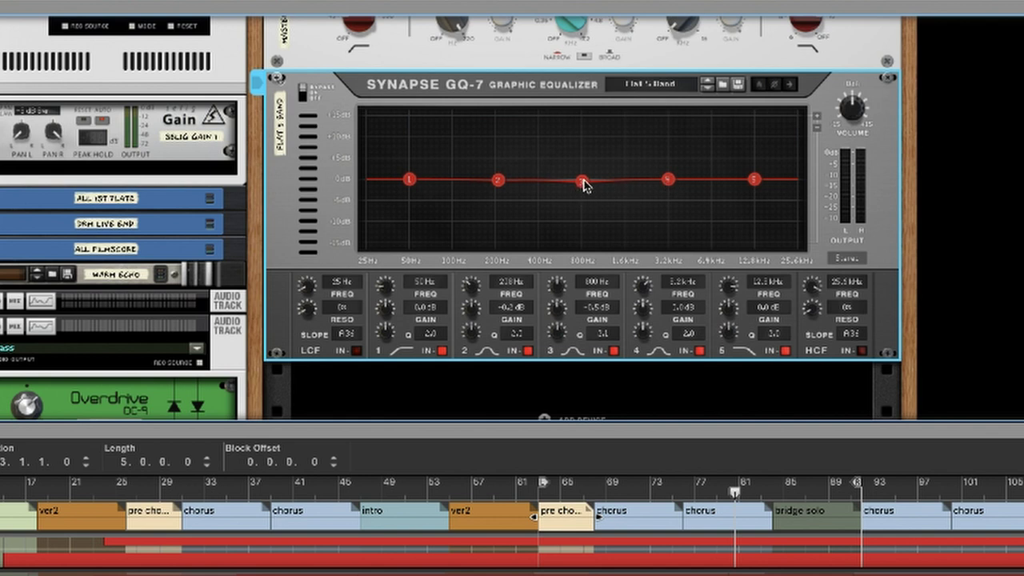
# Step: Boost GQ-7 band 3 to nearly 5 dB, adjust its frequency and Q, and bring its gain back close to 0 dB
pyautogui.moveTo(583, 181)
pyautogui.mouseDown()
pyautogui.moveTo(584, 199)
pyautogui.moveTo(585, 162)
pyautogui.mouseUp()
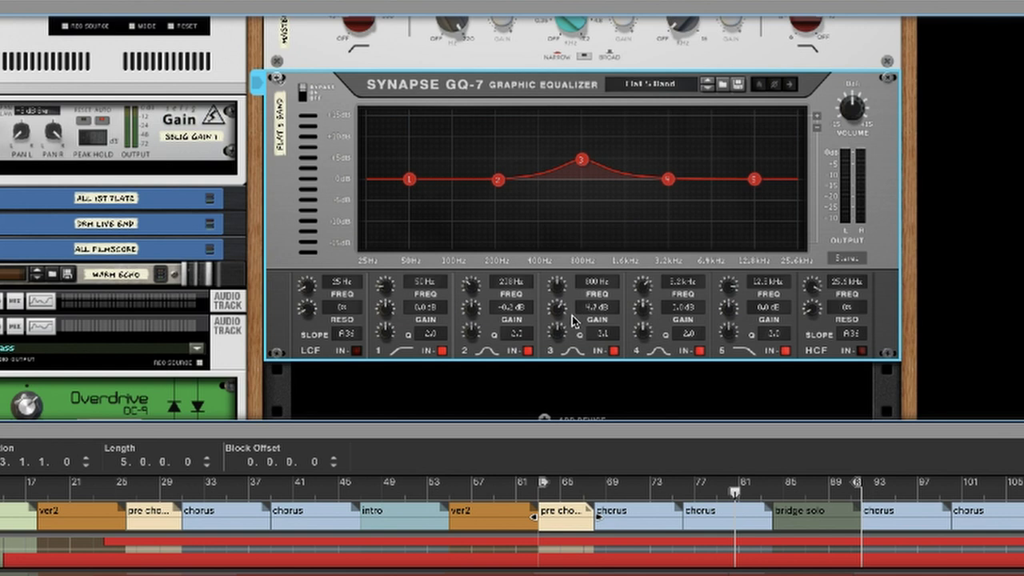
pyautogui.moveTo(555, 290); pyautogui.dragTo(555, 286)
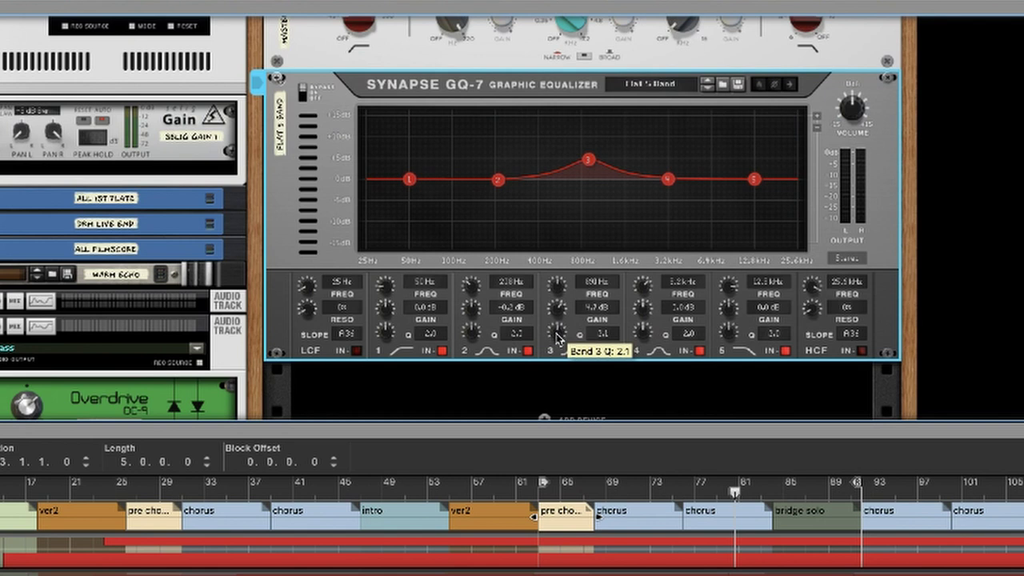
pyautogui.moveTo(558, 337); pyautogui.dragTo(555, 362)
pyautogui.moveTo(588, 161); pyautogui.dragTo(592, 178)
# Step: Try the GQ-7's high cut filter, switching it on and off
pyautogui.click(861, 352)
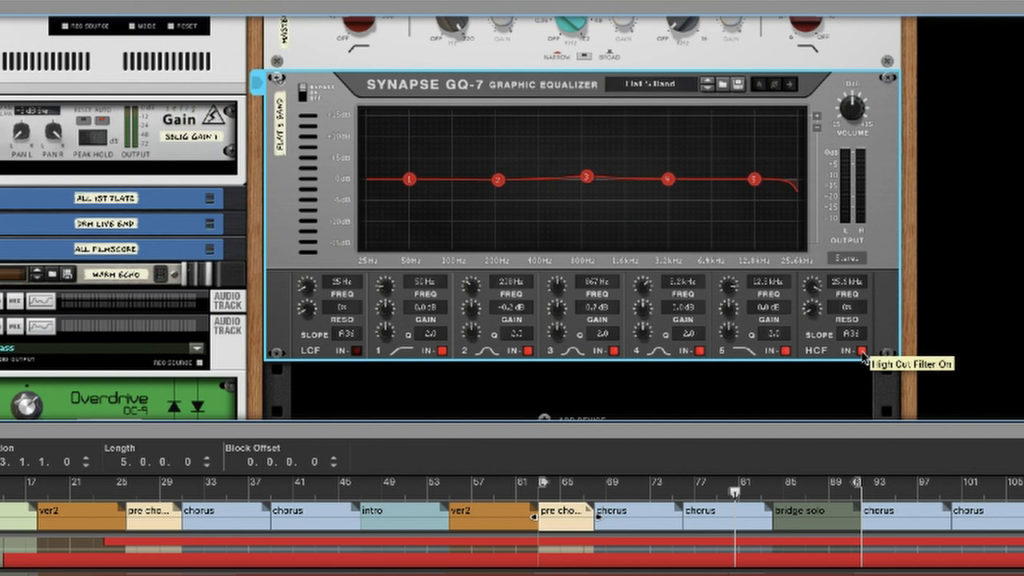
pyautogui.click(863, 353)
pyautogui.click(862, 353)
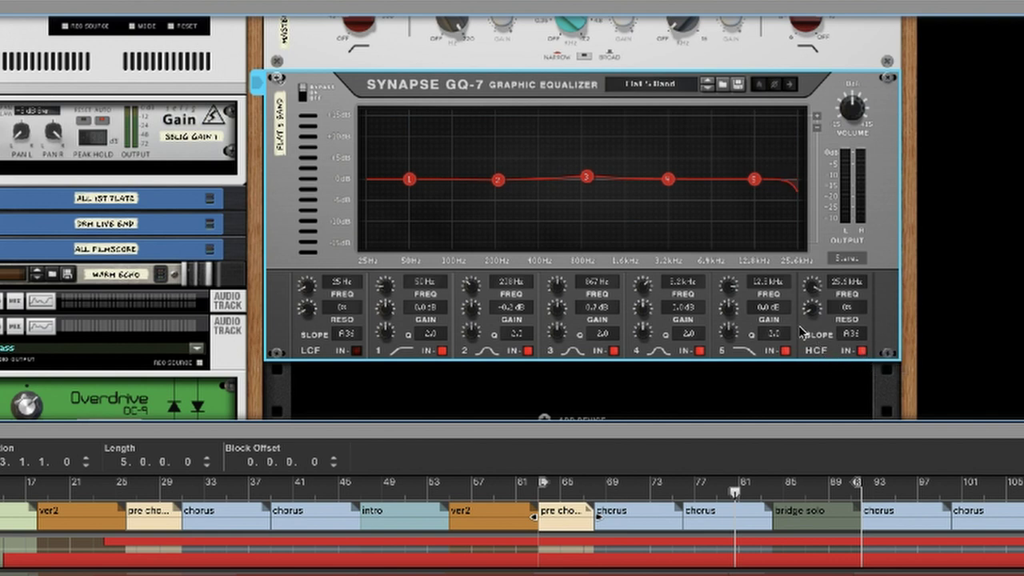
pyautogui.moveTo(812, 288)
pyautogui.mouseDown()
pyautogui.moveTo(810, 304)
pyautogui.moveTo(812, 290)
pyautogui.mouseUp()
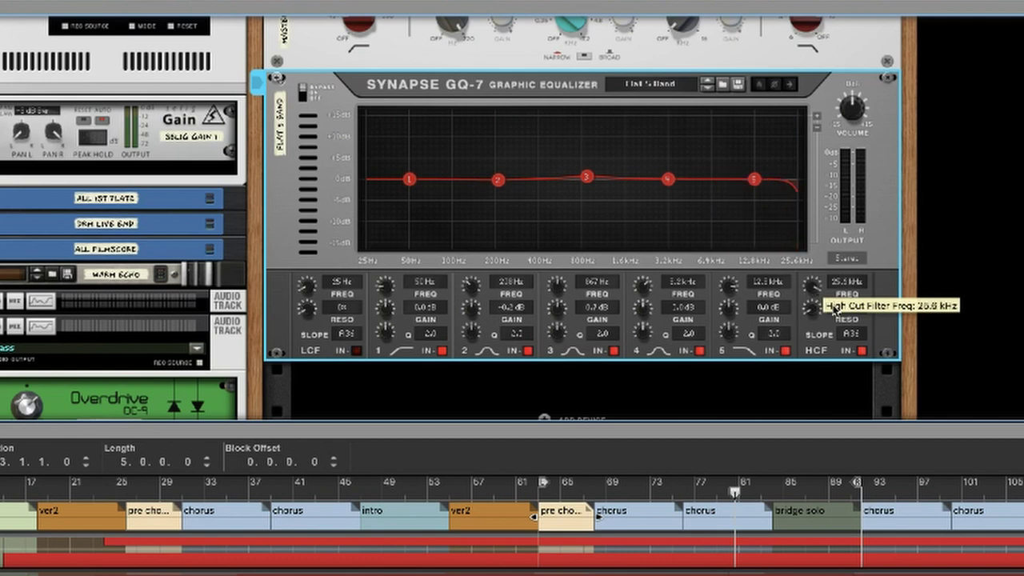
pyautogui.click(861, 351)
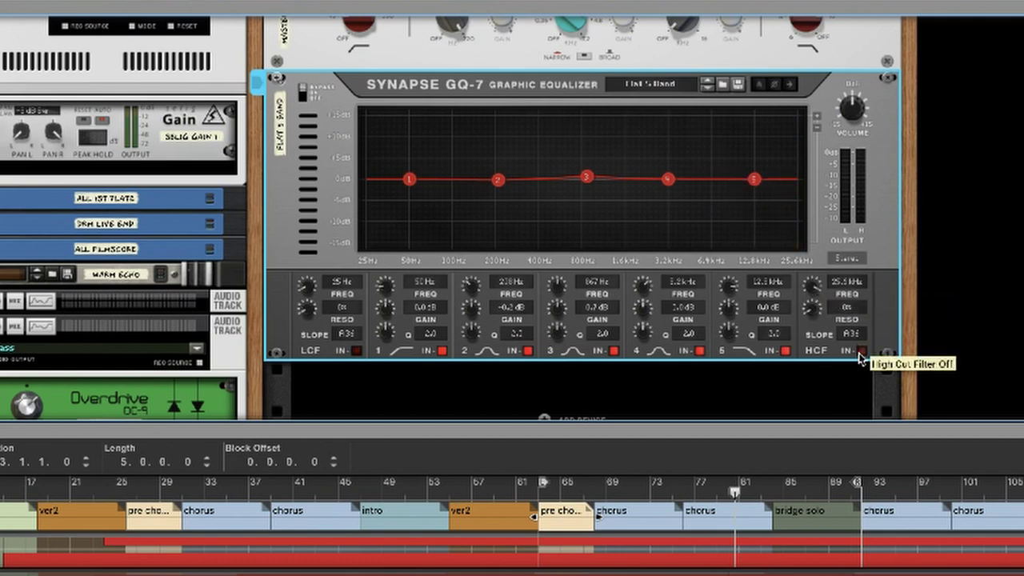
# Step: Switch on the GQ-7's low cut filter and adjust its frequency
pyautogui.click(358, 351)
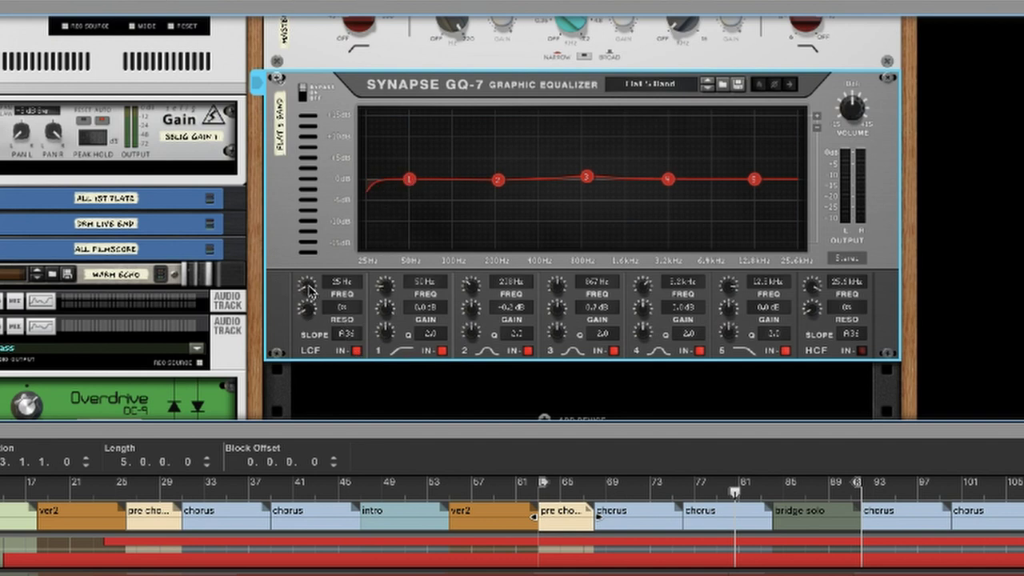
pyautogui.moveTo(308, 292)
pyautogui.mouseDown()
pyautogui.moveTo(309, 280)
pyautogui.moveTo(310, 302)
pyautogui.mouseUp()
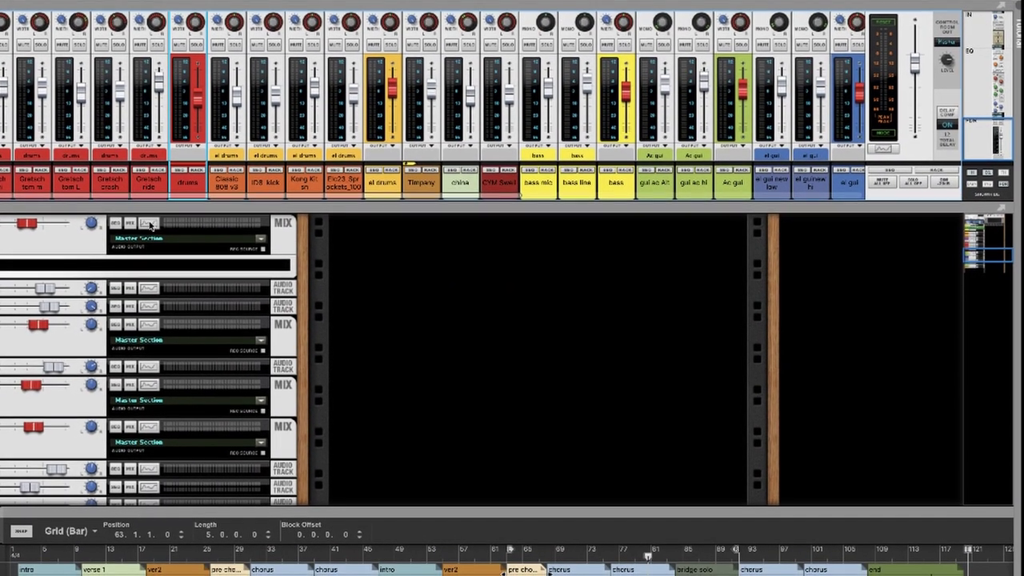
# Step: Open the Spectrum EQ for the drums bus and place it over the enlarged mixer
pyautogui.click(138, 220)
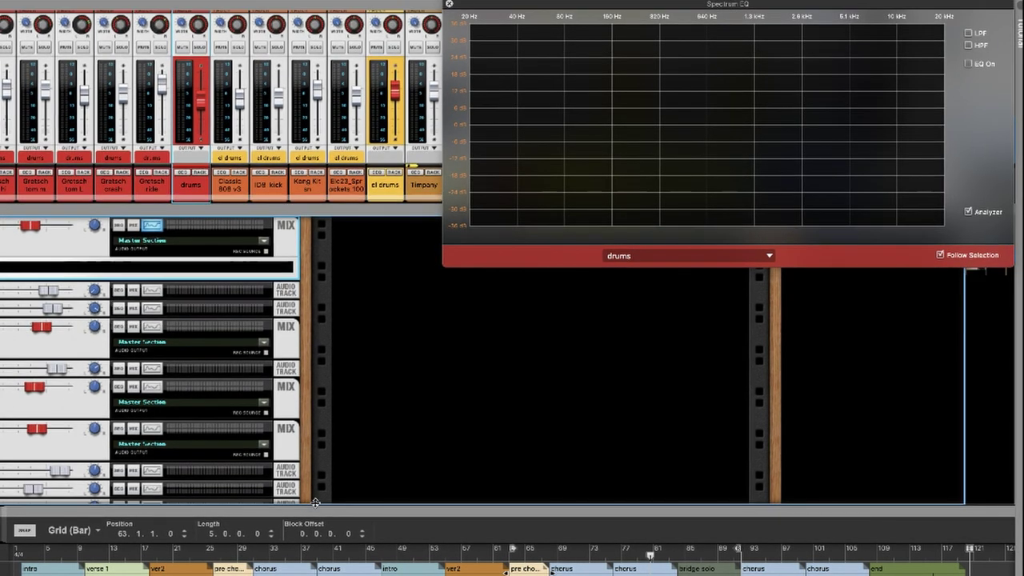
pyautogui.press('F6')
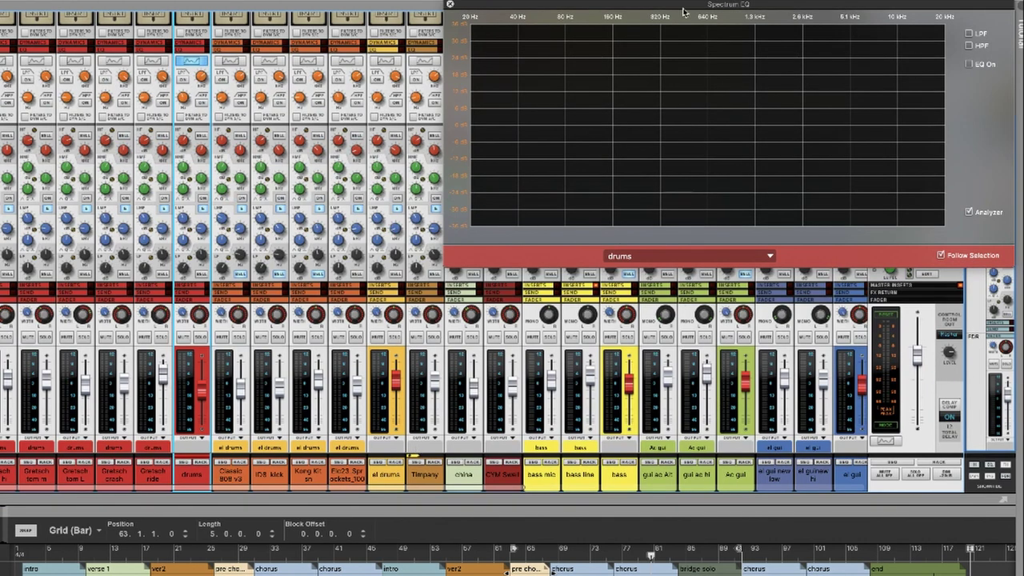
pyautogui.moveTo(634, 5); pyautogui.dragTo(630, 14)
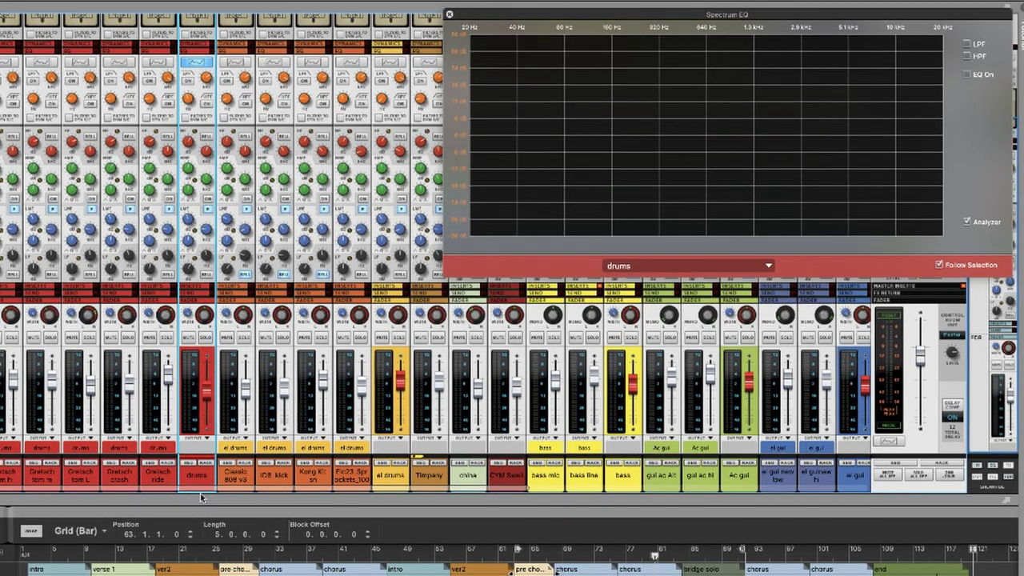
# Step: Solo the drums bus, enable its channel equalizer, and inspect the low mid and high frequency bands
pyautogui.click(206, 336)
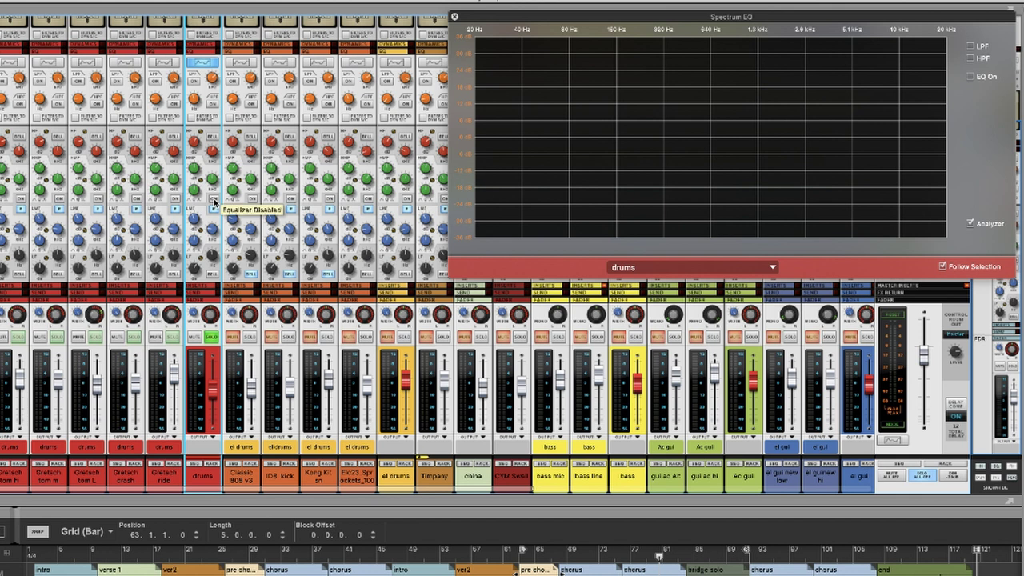
pyautogui.click(215, 199)
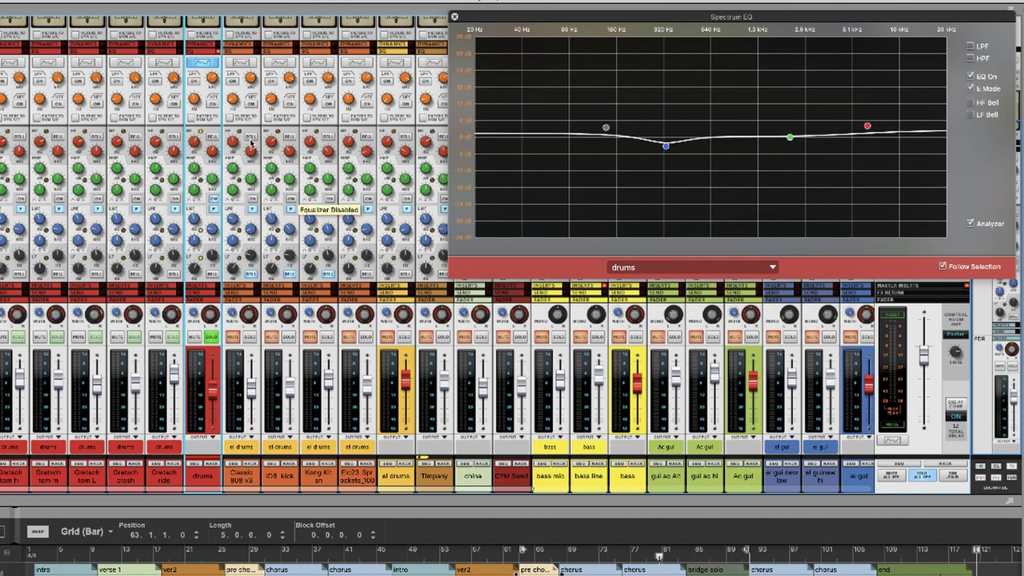
pyautogui.click(666, 145)
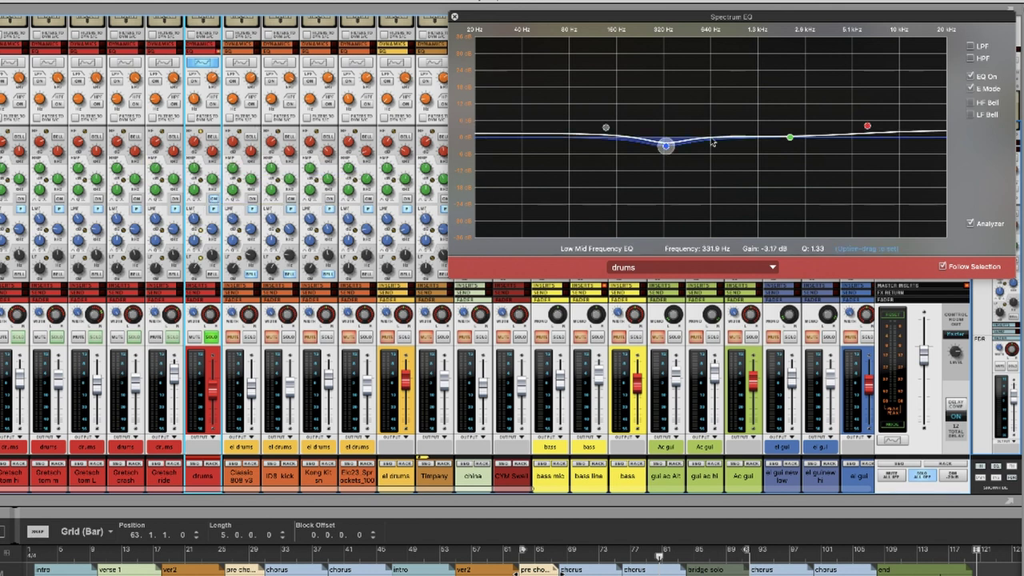
pyautogui.click(213, 204)
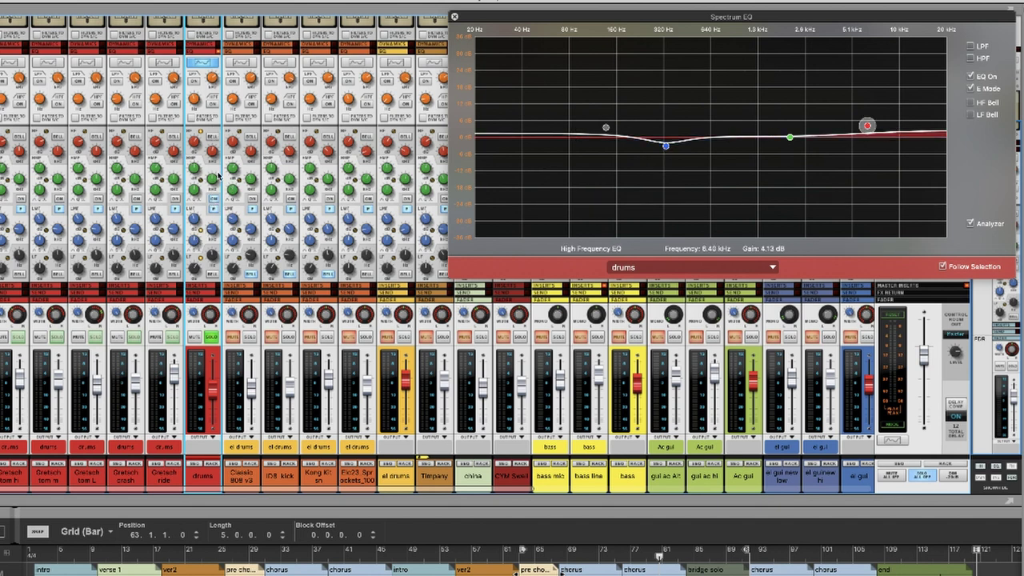
# Step: Try the low pass and high pass filters on the drums bus, toggling each on and off
pyautogui.click(191, 82)
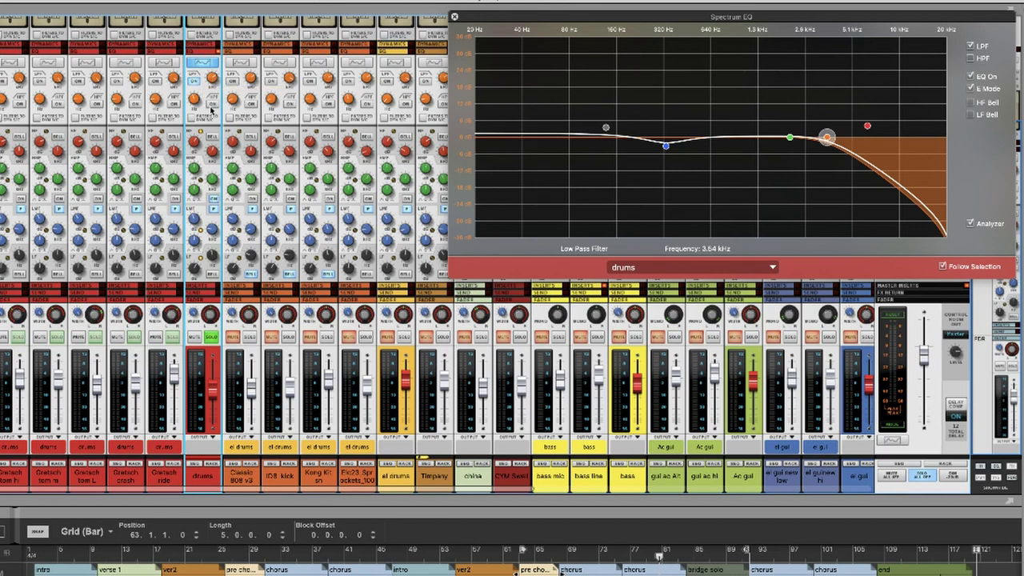
pyautogui.click(212, 104)
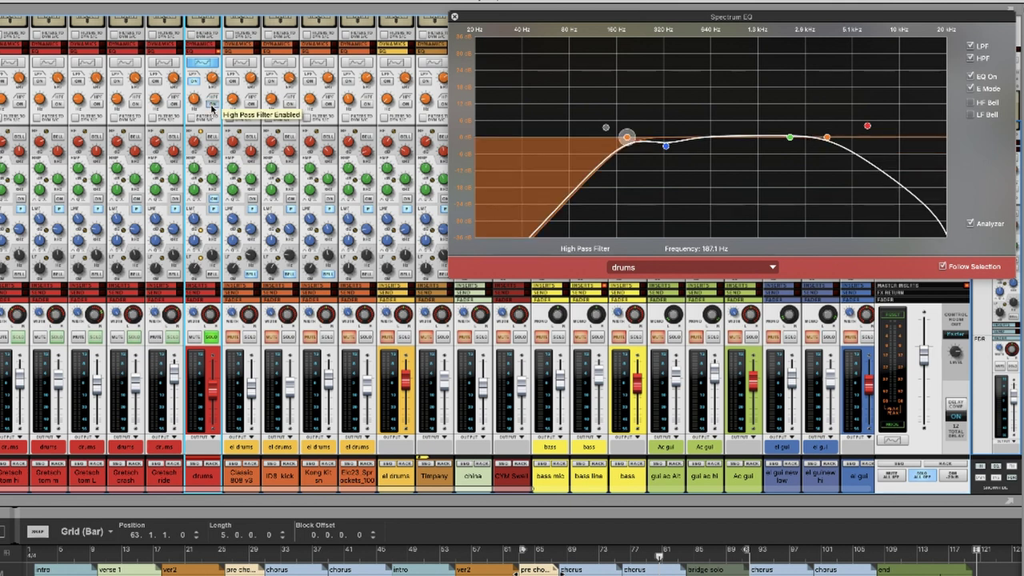
pyautogui.click(212, 105)
pyautogui.click(194, 83)
pyautogui.click(194, 83)
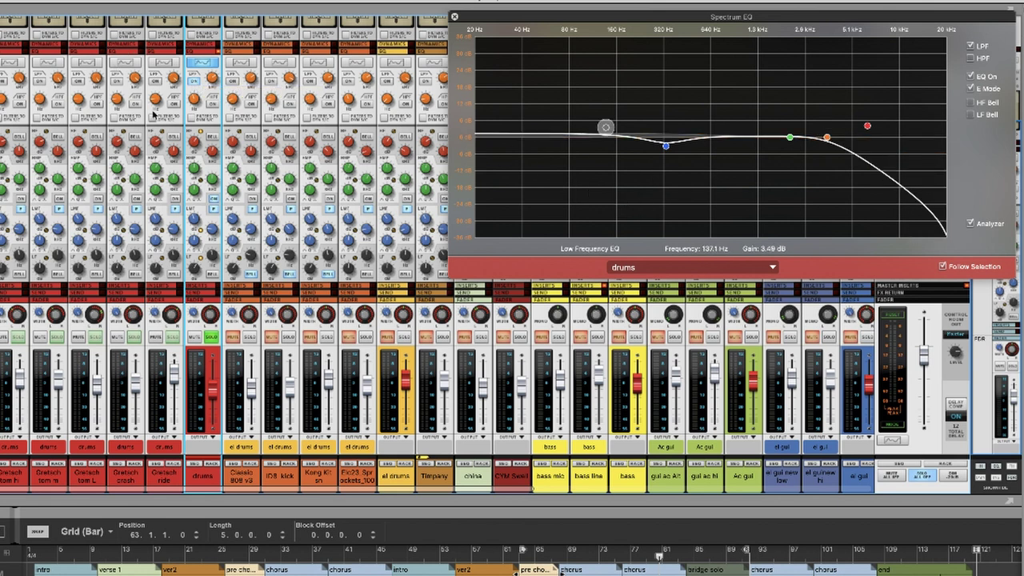
pyautogui.click(214, 107)
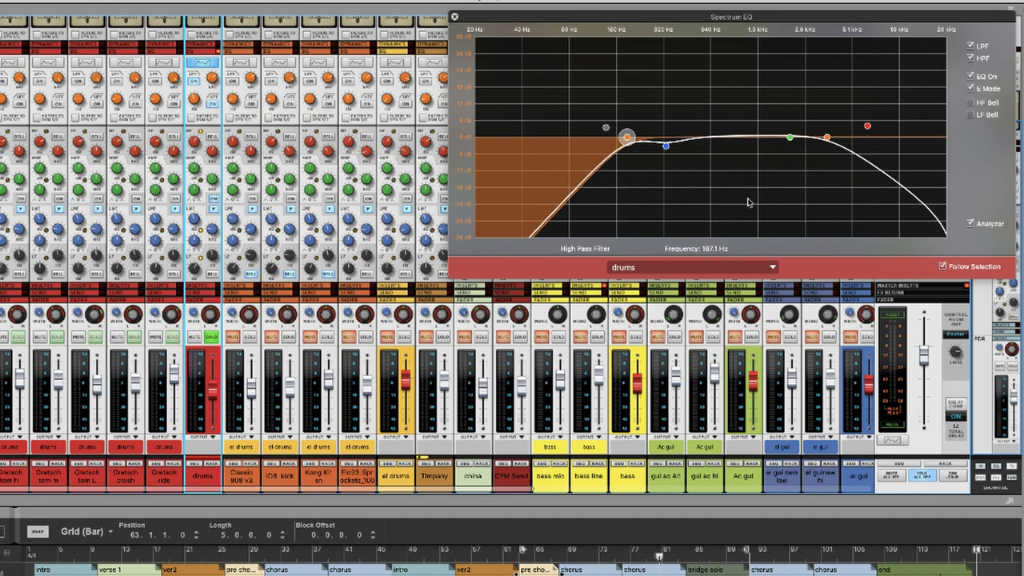
pyautogui.click(213, 105)
pyautogui.click(194, 81)
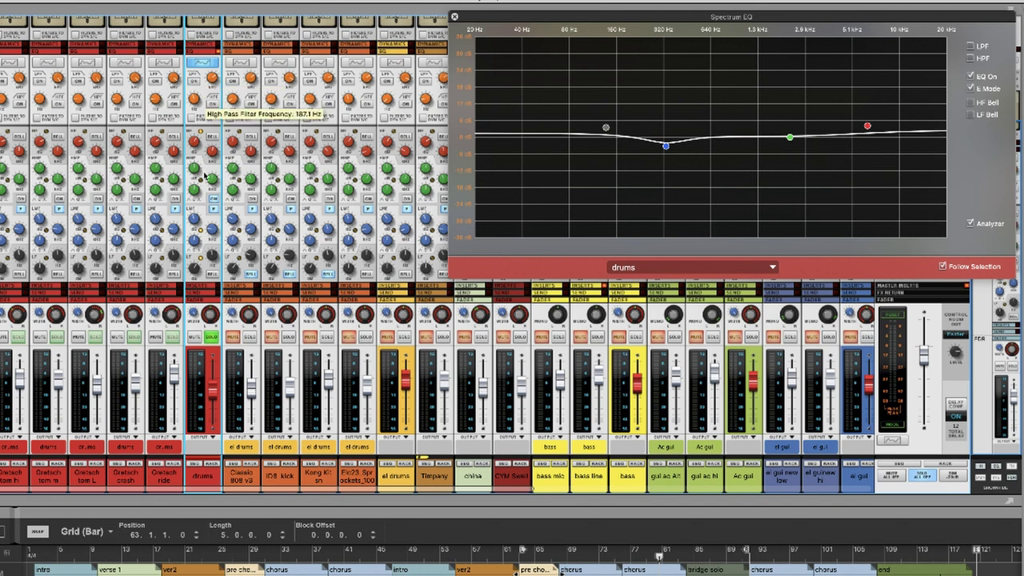
# Step: Raise the drums bus high frequency gain to about 6 dB and cut its high mid gain to about -1.9 dB
pyautogui.moveTo(194, 147)
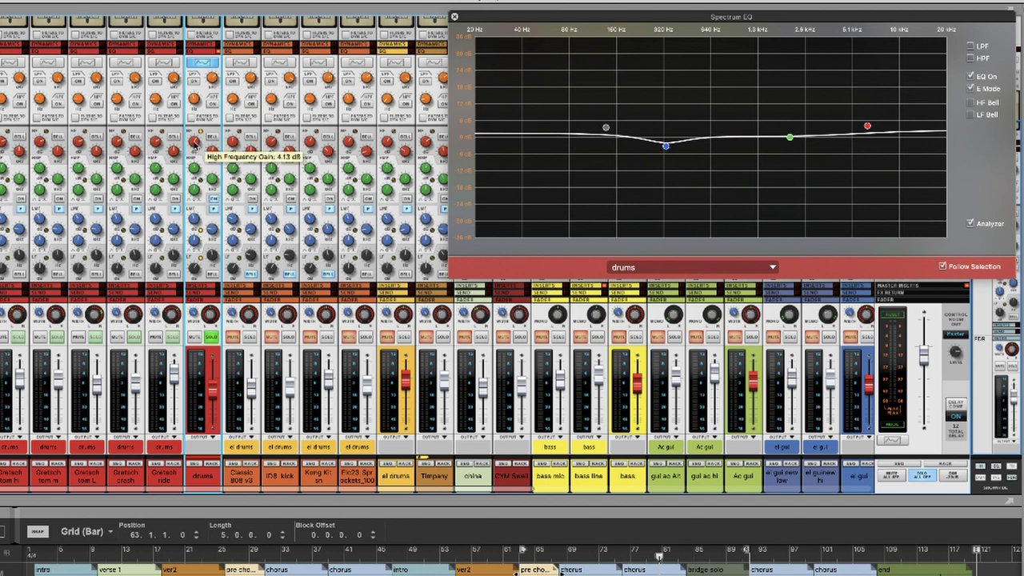
pyautogui.moveTo(194, 143); pyautogui.dragTo(195, 142)
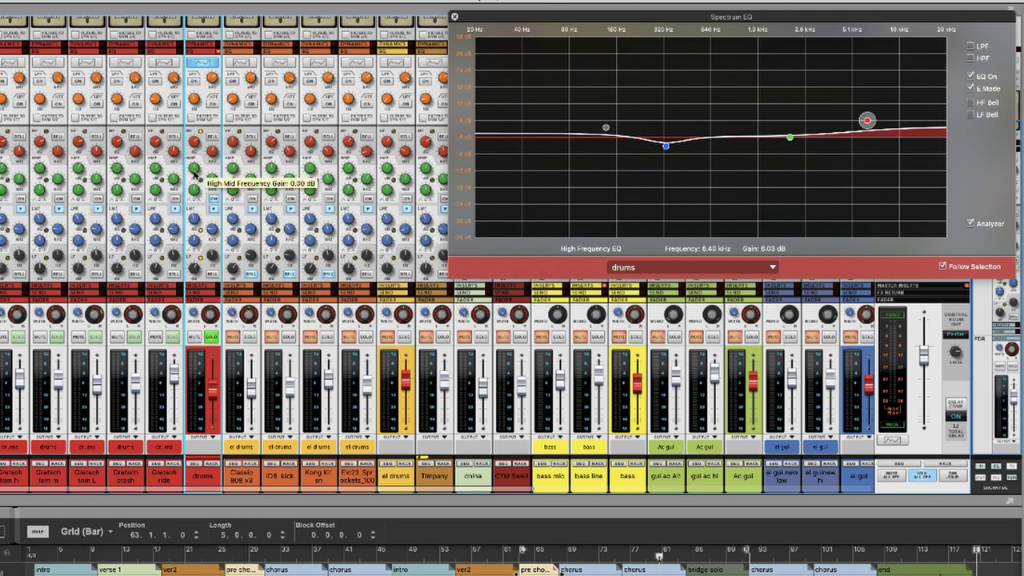
pyautogui.moveTo(194, 173)
pyautogui.mouseDown()
pyautogui.moveTo(196, 164)
pyautogui.moveTo(196, 178)
pyautogui.mouseUp()
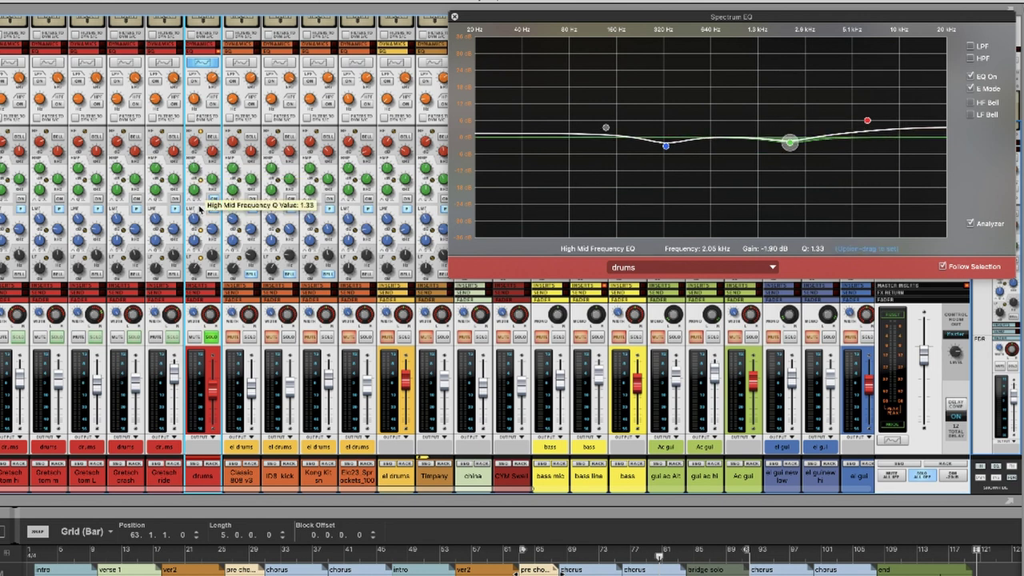
# Step: Set the drums bus low mid gain to about 0.6 dB and its low frequency gain to about 2.9 dB
pyautogui.moveTo(195, 196); pyautogui.dragTo(212, 235)
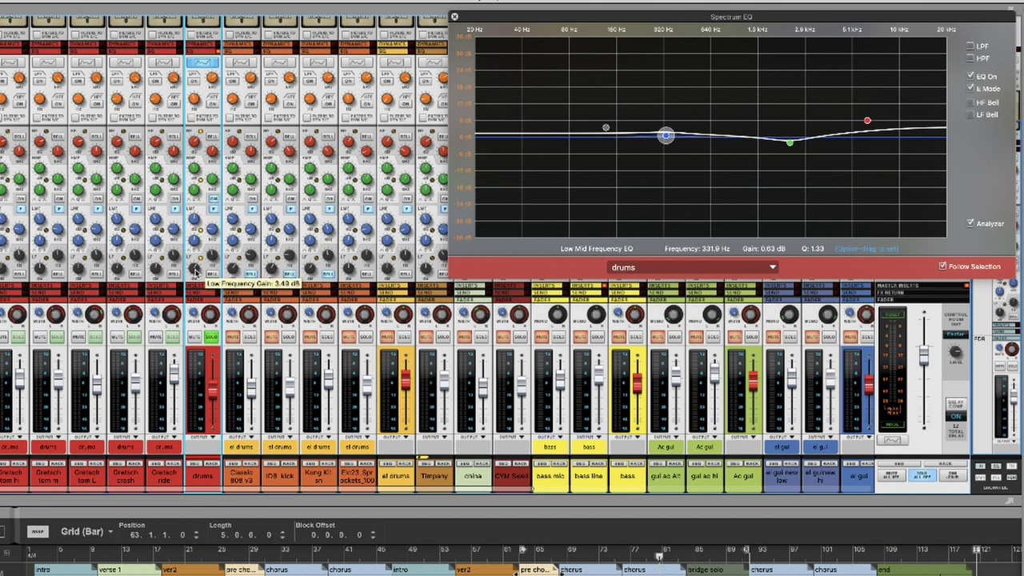
pyautogui.moveTo(198, 255); pyautogui.dragTo(199, 276)
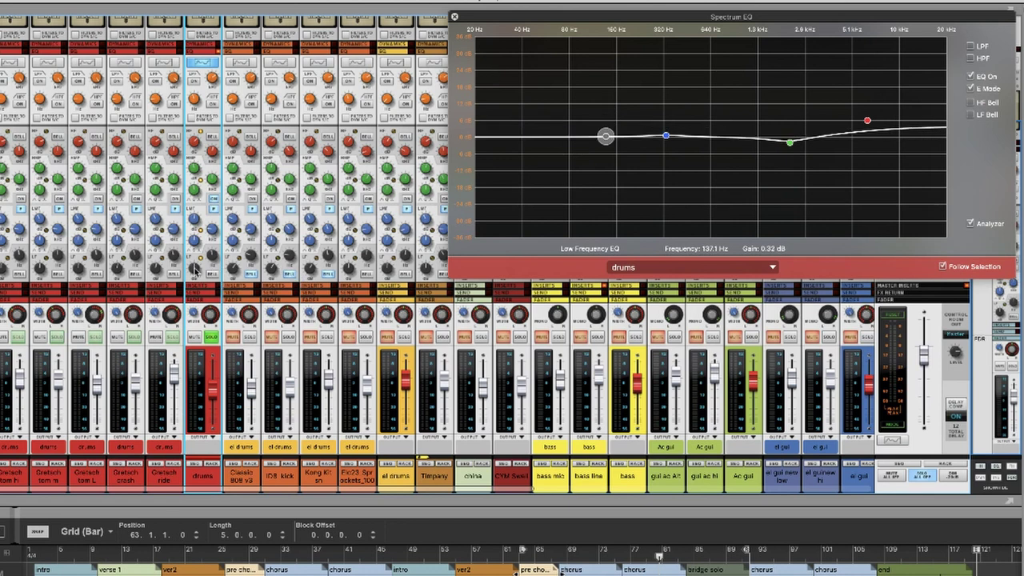
pyautogui.moveTo(195, 272); pyautogui.dragTo(196, 263)
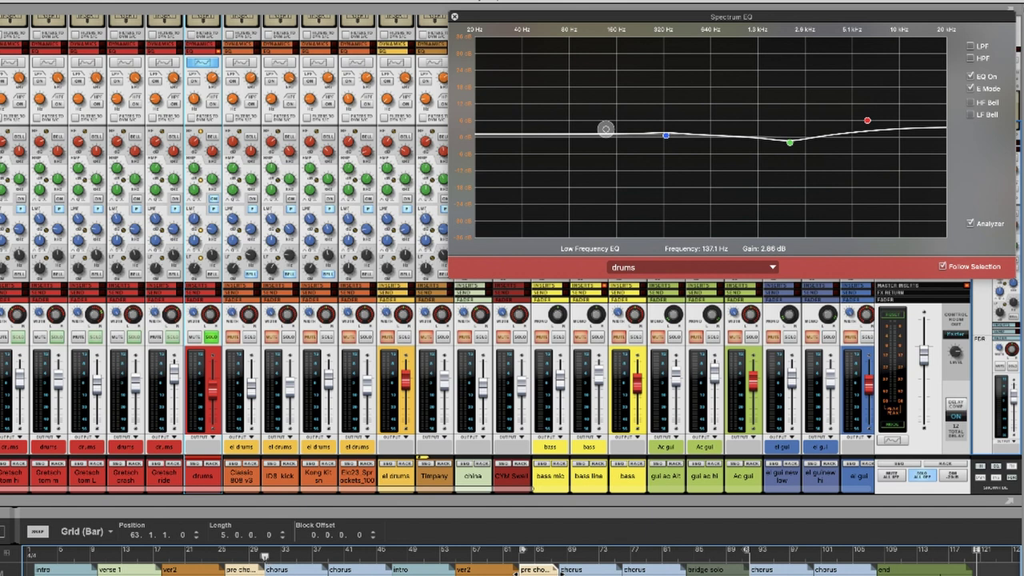
# Step: Play the song and compare the drums bus with its channel equalizer bypassed and re-enabled
pyautogui.press('space')
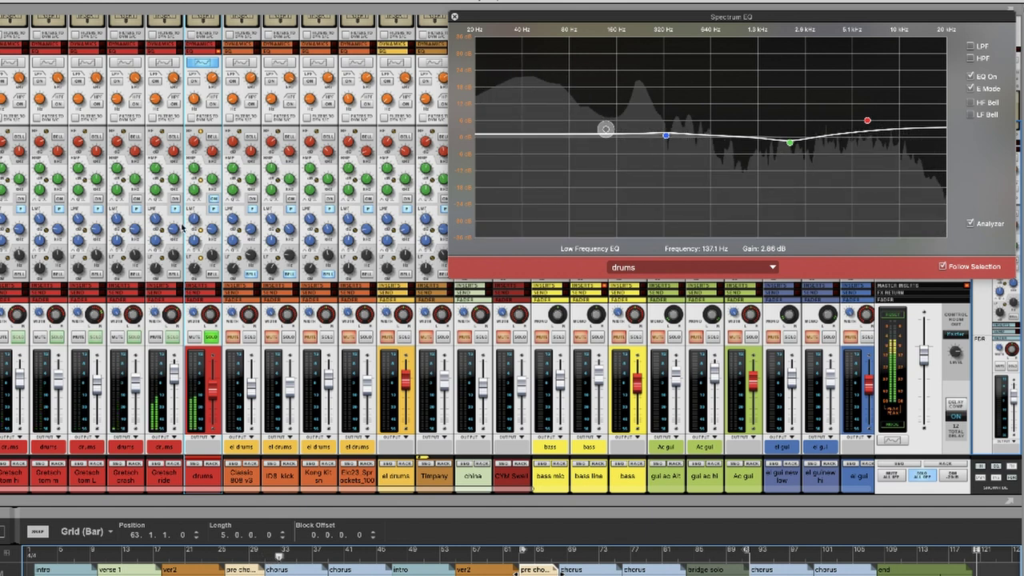
pyautogui.click(212, 201)
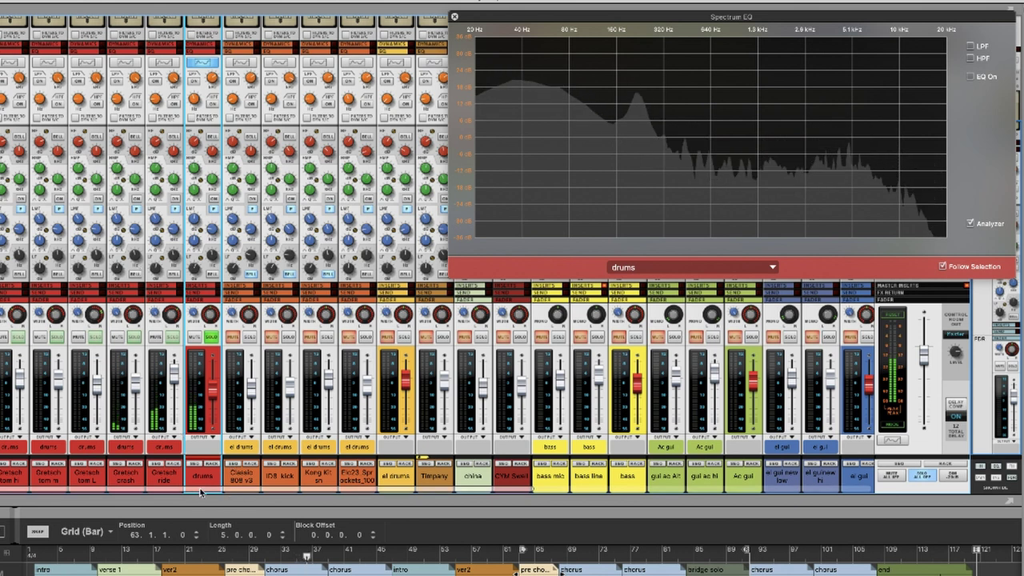
pyautogui.click(214, 200)
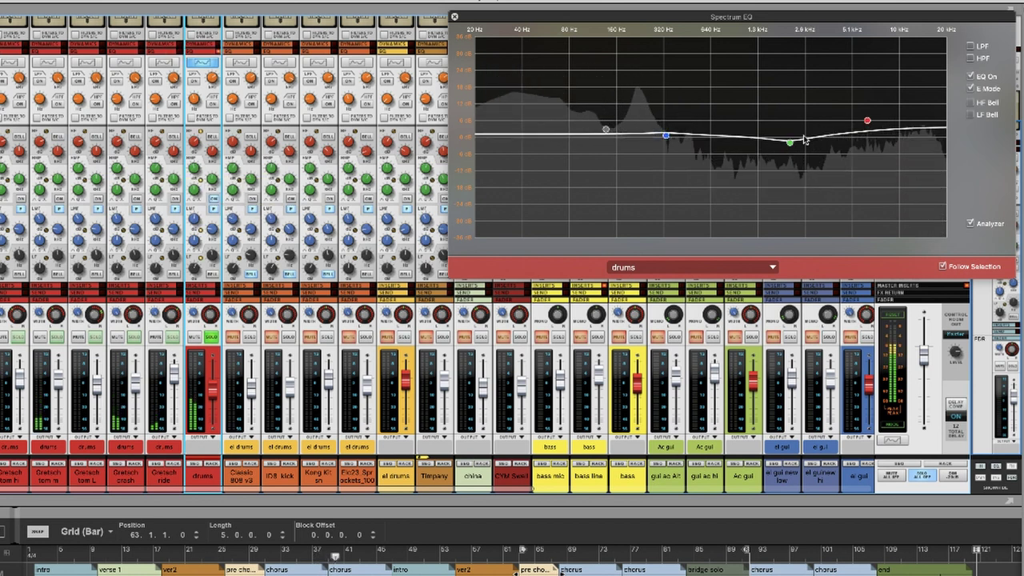
# Step: Examine the frequency and gain of each drums bus EQ band against the live spectrum during playback
pyautogui.moveTo(790, 146)
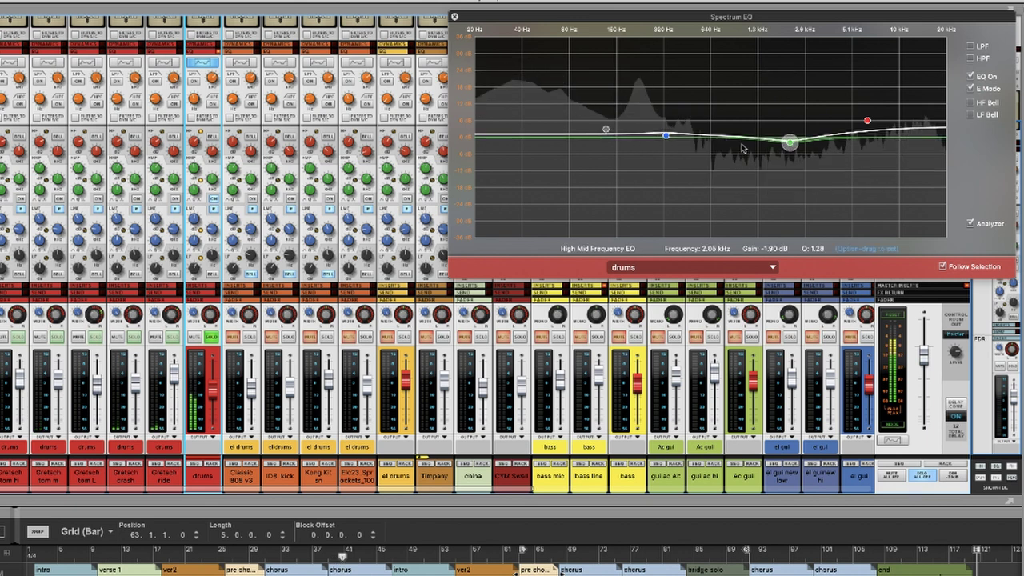
pyautogui.moveTo(607, 132)
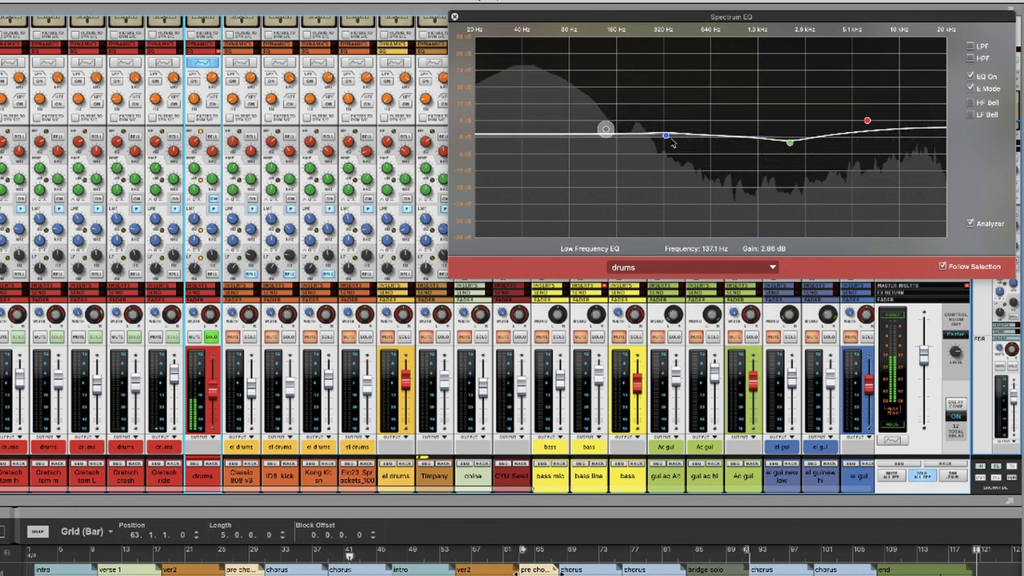
pyautogui.moveTo(667, 136)
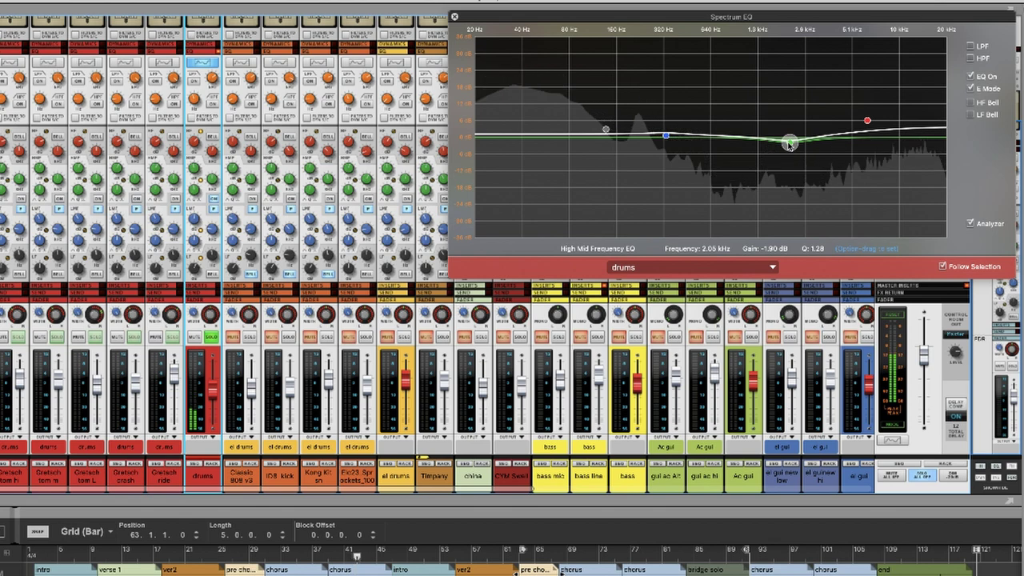
pyautogui.moveTo(867, 125)
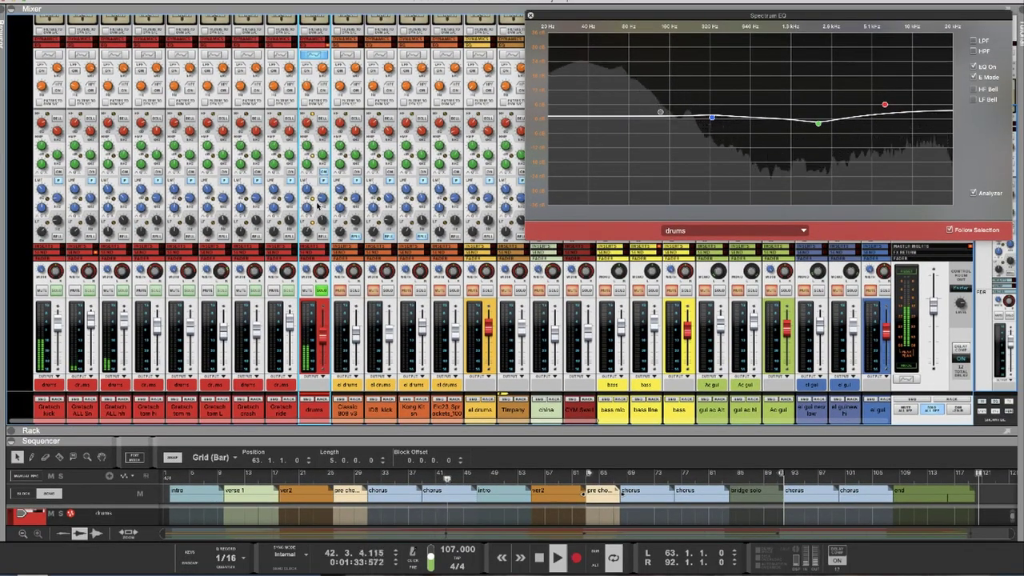
pyautogui.click(818, 123)
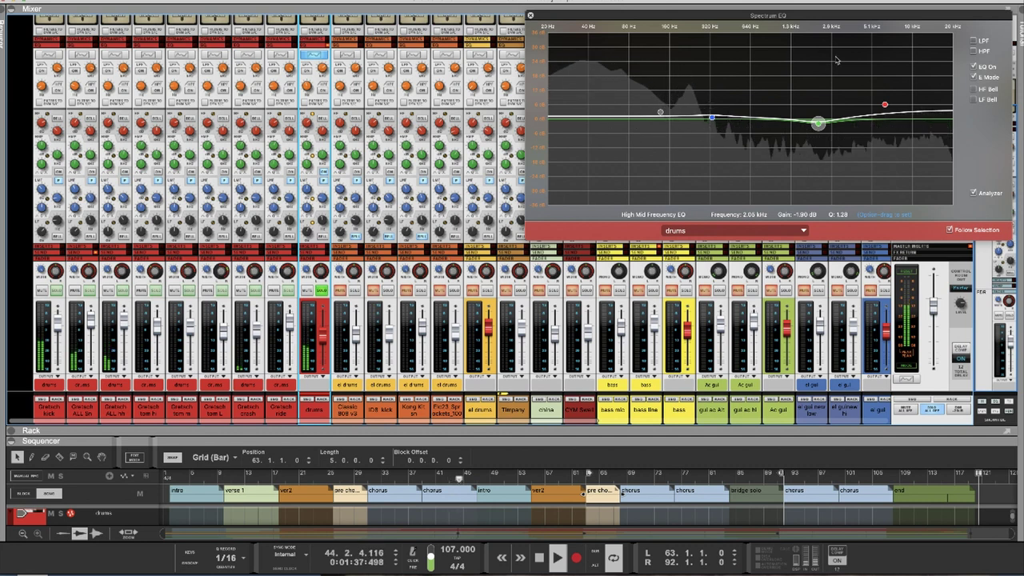
pyautogui.click(885, 105)
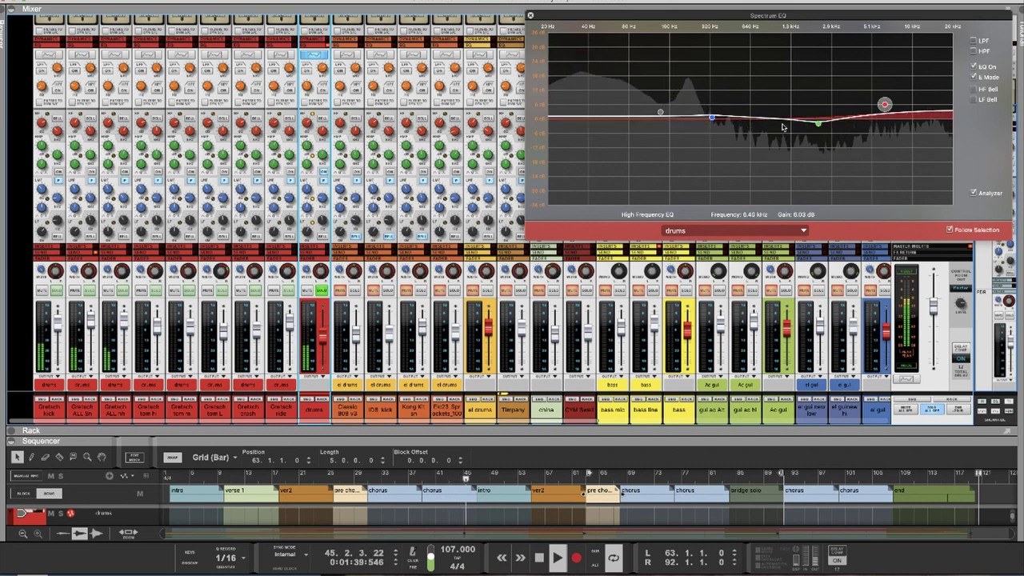
pyautogui.click(660, 111)
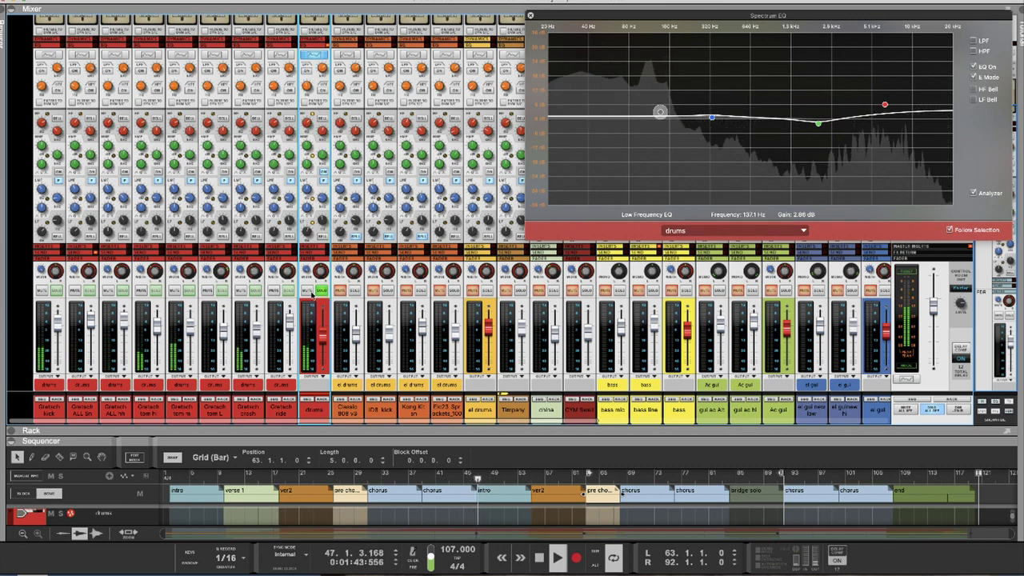
# Step: Solo the Gretsch kick channel, enable its equalizer, and inspect its low, low mid, high mid and high frequency bands
pyautogui.click(55, 292)
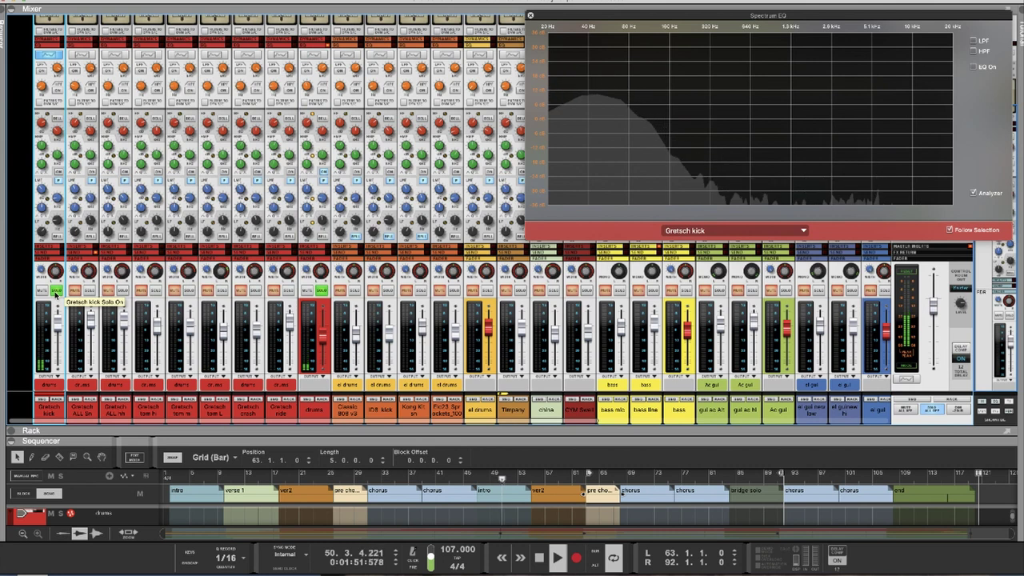
pyautogui.click(60, 173)
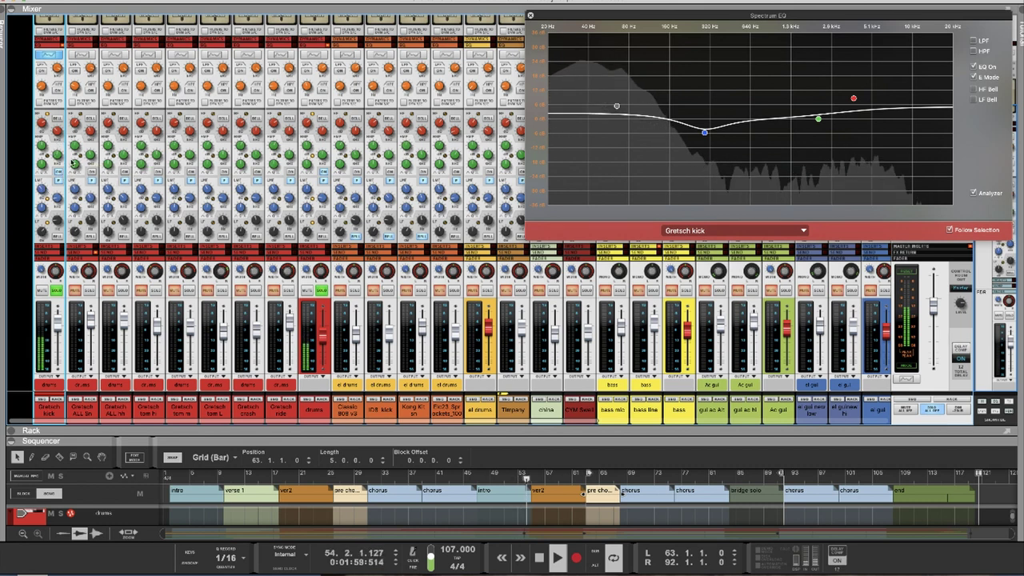
pyautogui.moveTo(620, 107)
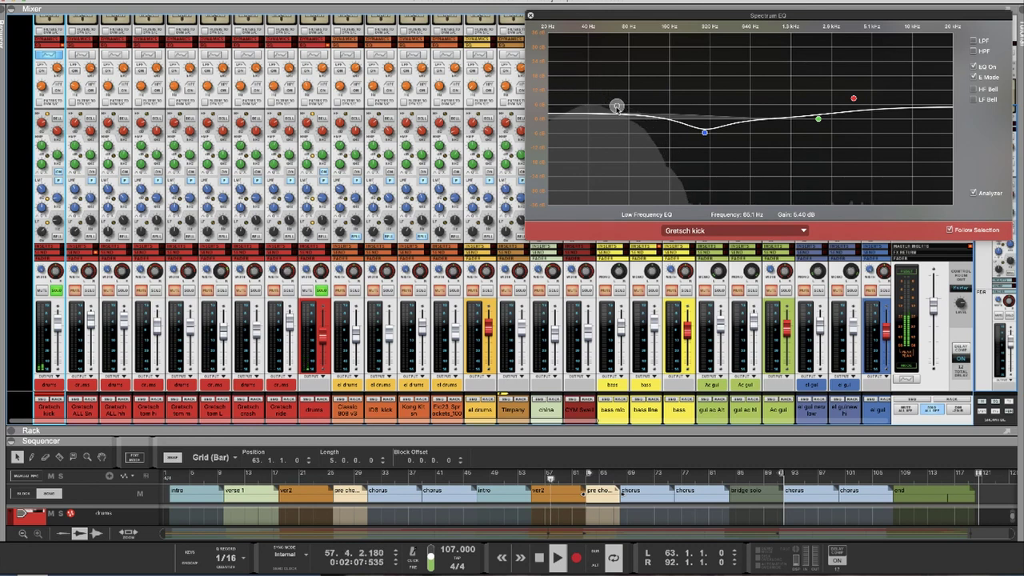
pyautogui.moveTo(703, 132)
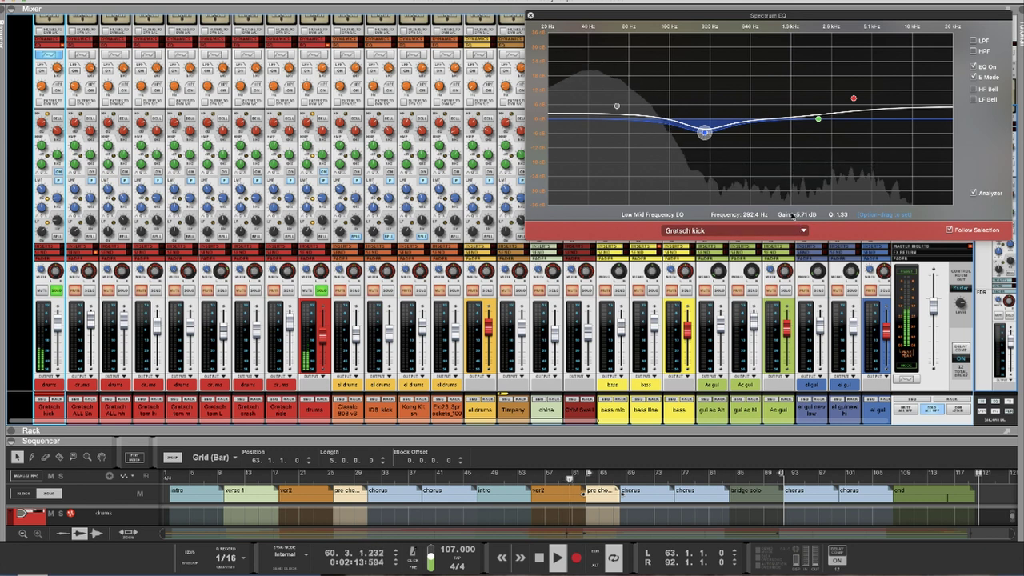
pyautogui.click(817, 118)
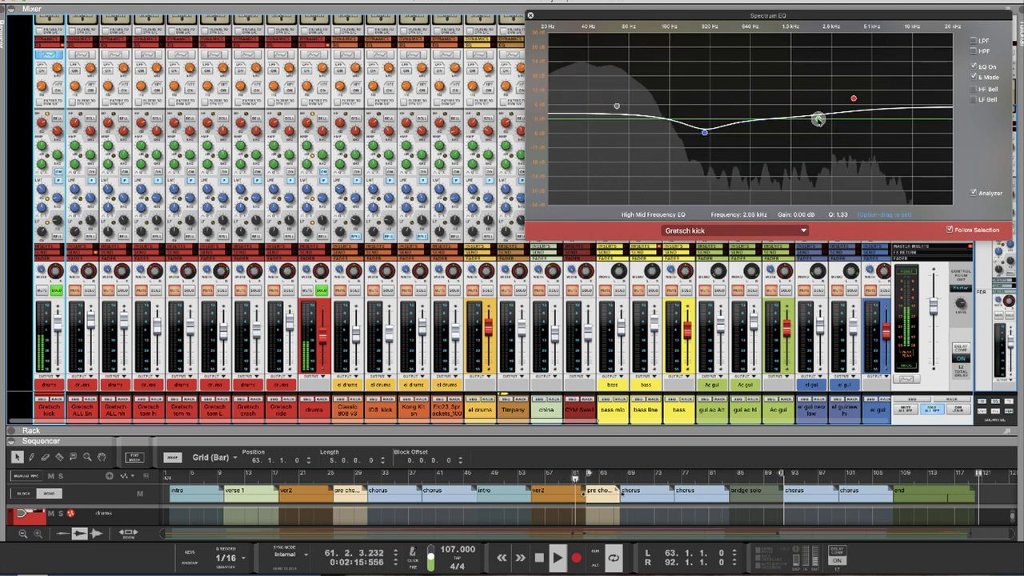
pyautogui.click(854, 99)
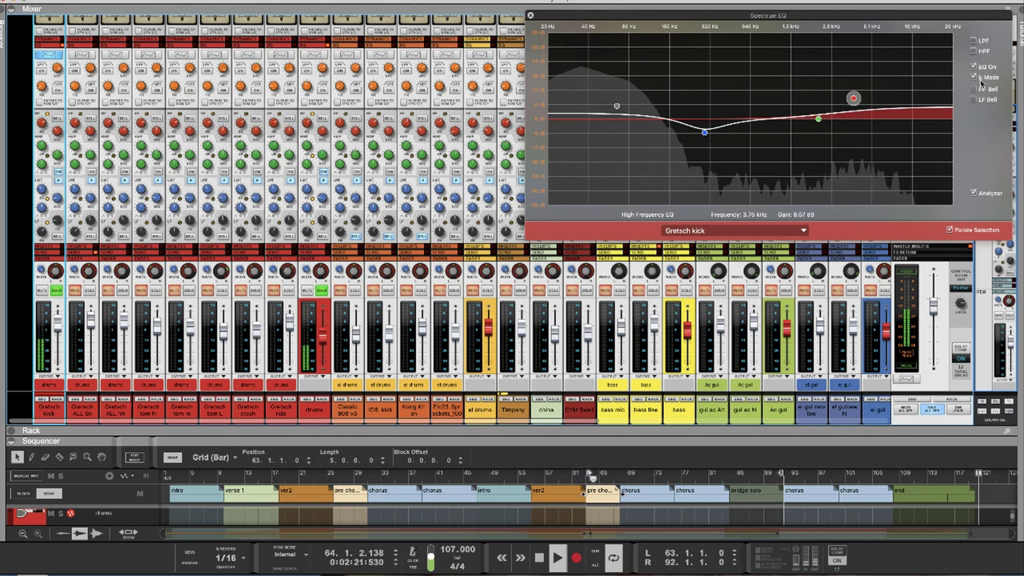
# Step: Switch the Gretsch kick's low frequency band to a bell shape and set it to about 65 Hz with about 6 dB gain
pyautogui.click(617, 106)
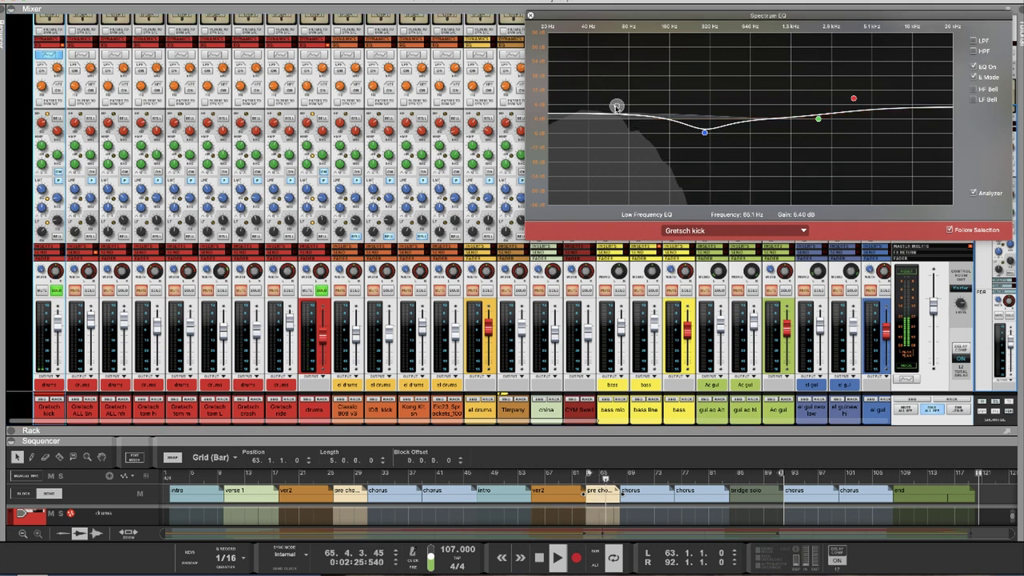
pyautogui.click(975, 100)
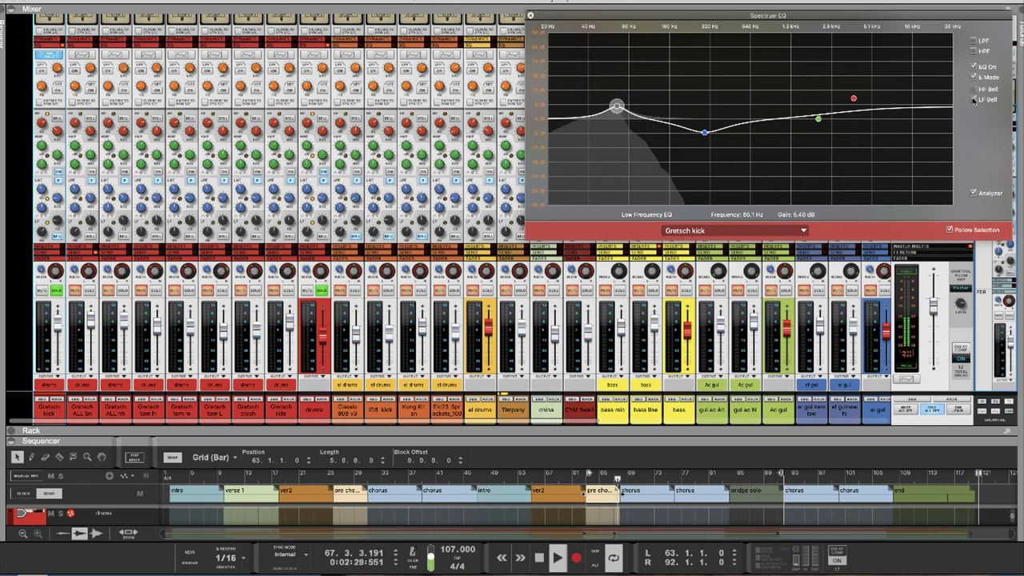
pyautogui.click(818, 119)
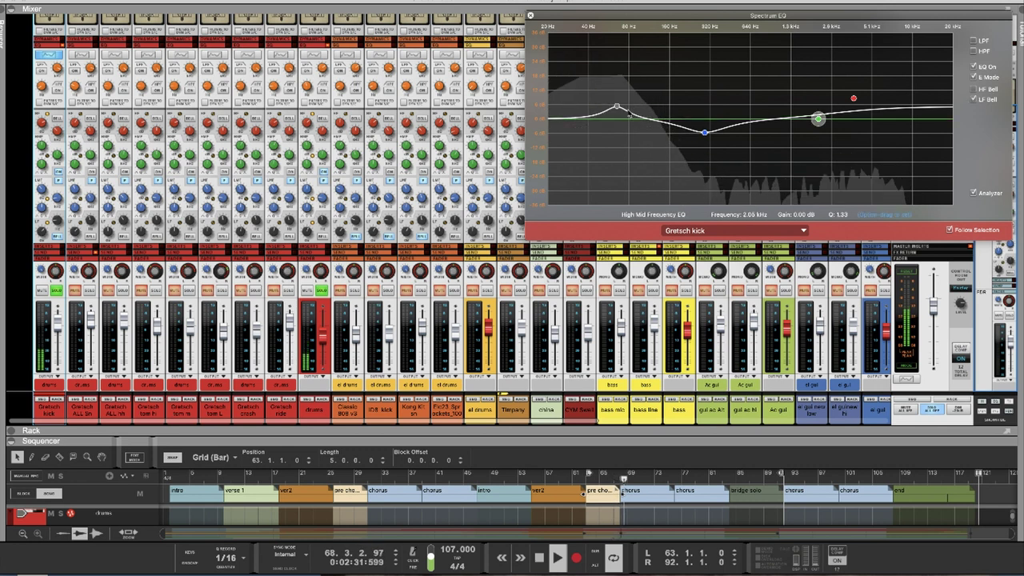
pyautogui.click(616, 107)
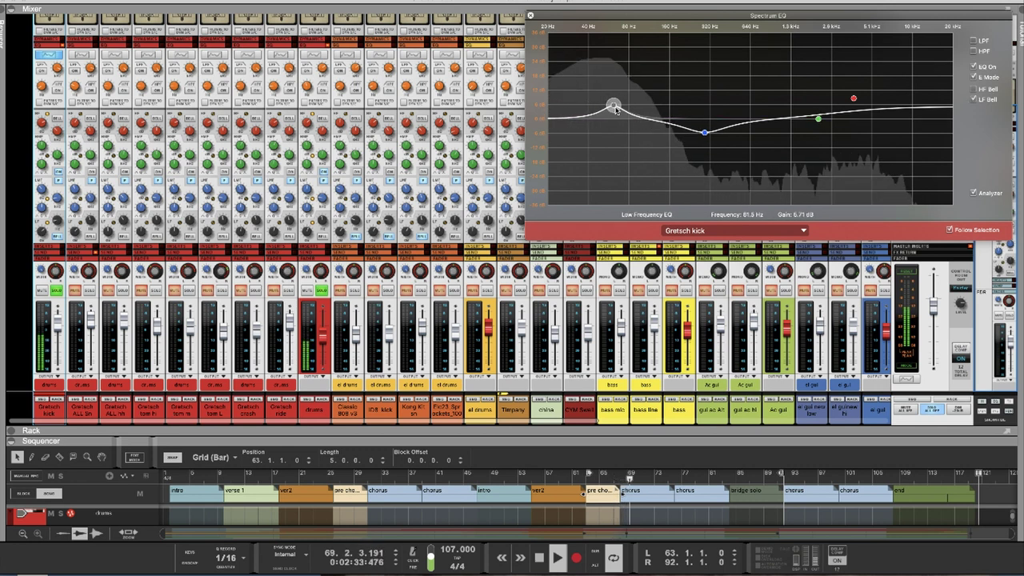
pyautogui.moveTo(635, 108); pyautogui.dragTo(625, 109)
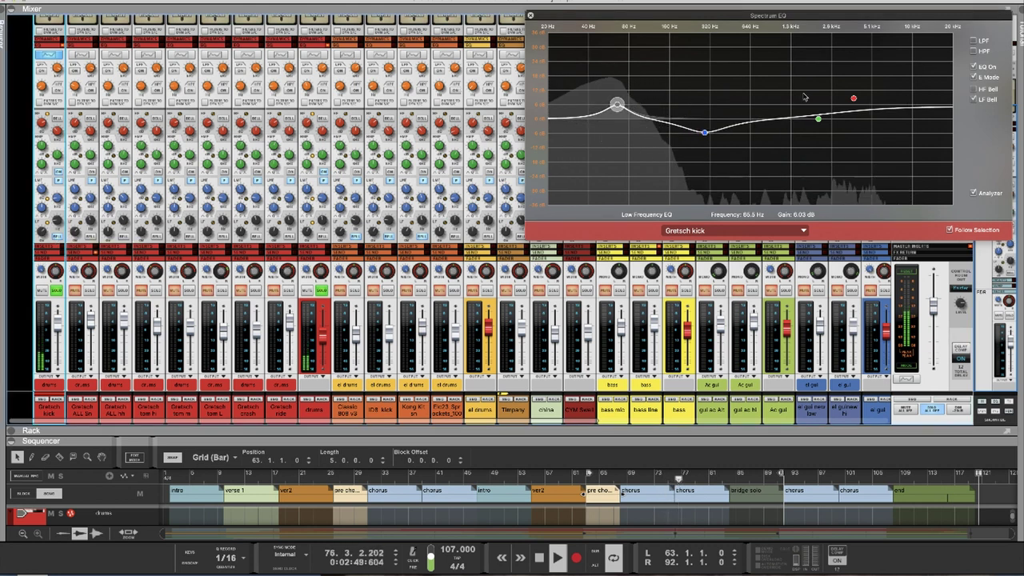
# Step: Enable the high pass and low pass filters on the Gretsch kick channel and stop playback
pyautogui.click(58, 93)
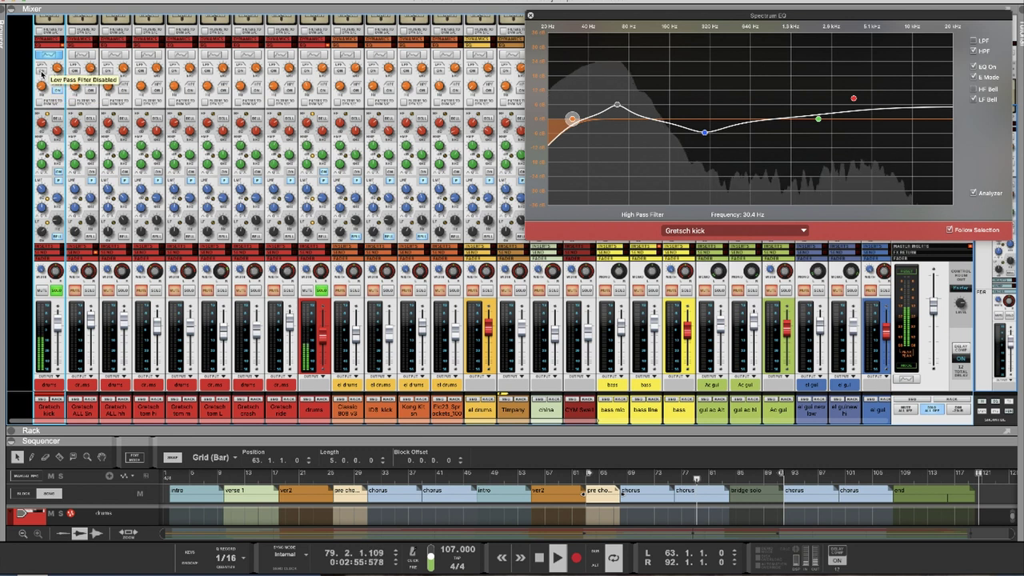
pyautogui.click(41, 72)
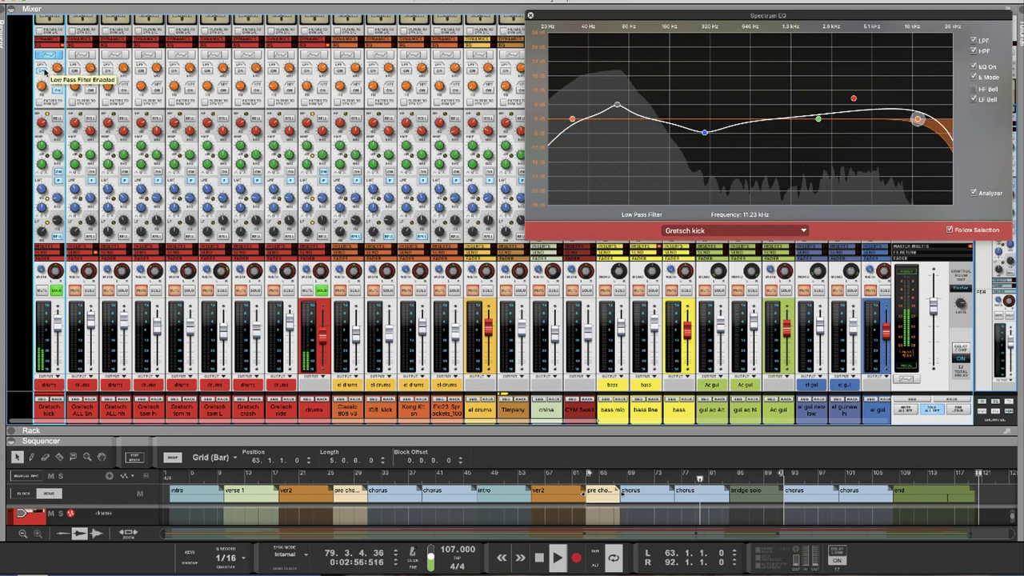
pyautogui.click(540, 560)
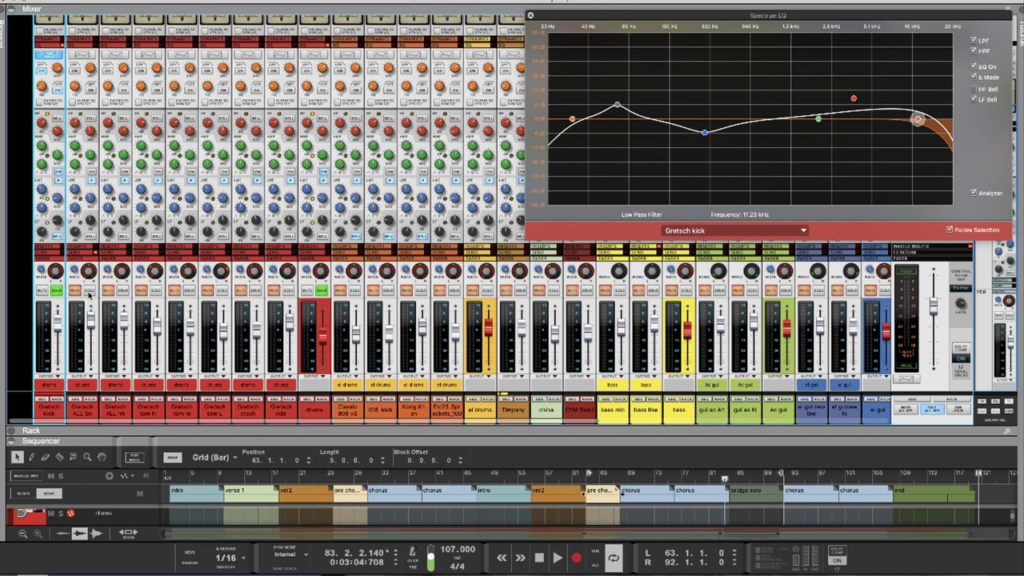
# Step: Restart playback from the chorus at bar 31, solo Gretsch ALL Sn instead of the kick, and show its EQ curve
pyautogui.click(366, 479)
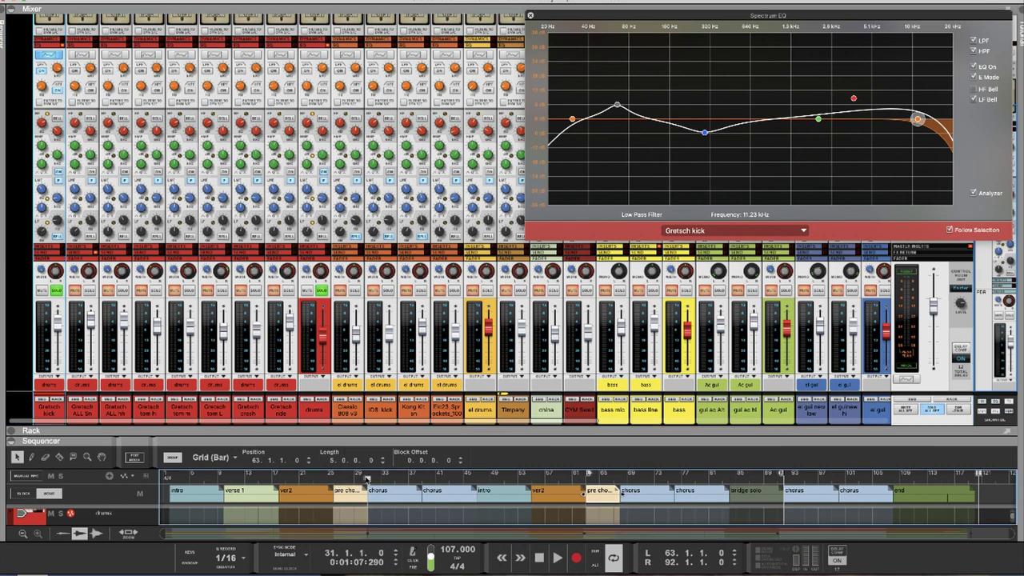
pyautogui.click(558, 558)
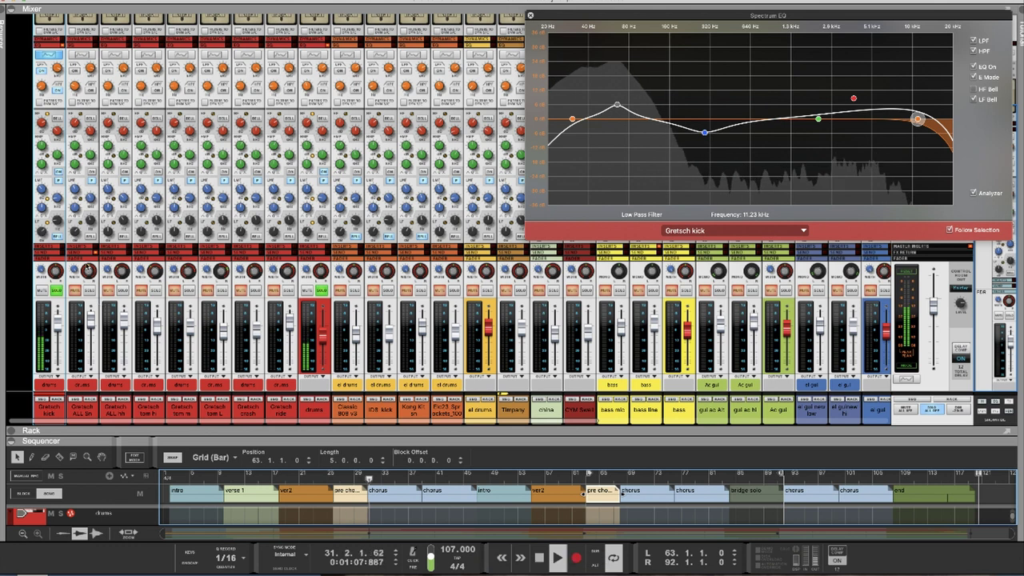
pyautogui.click(90, 292)
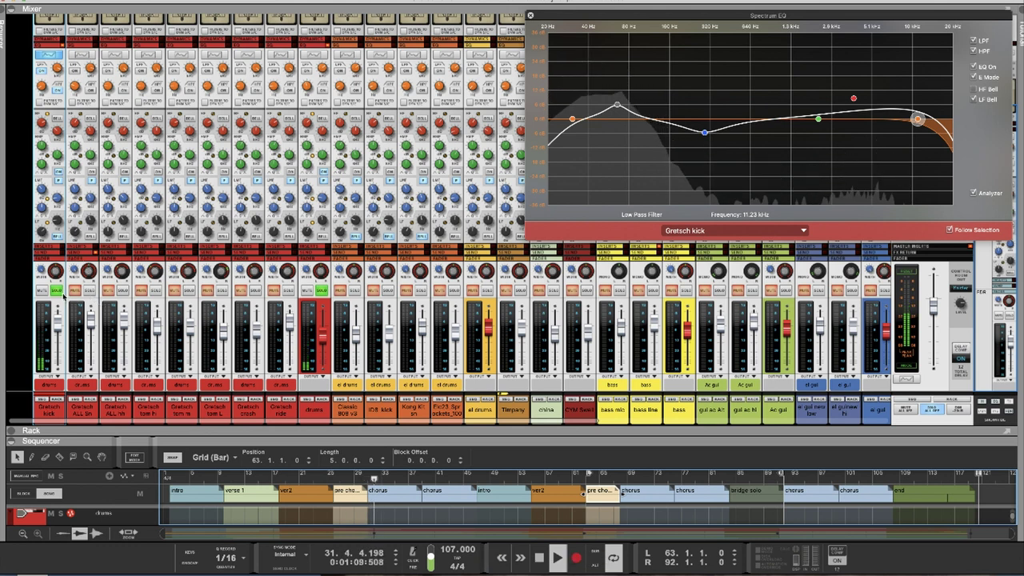
pyautogui.click(58, 292)
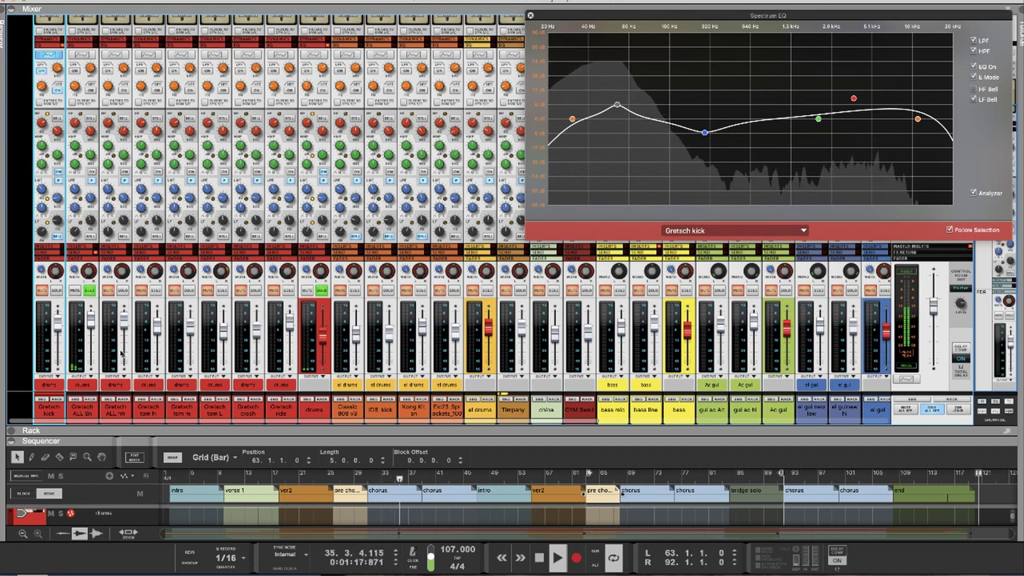
pyautogui.click(88, 343)
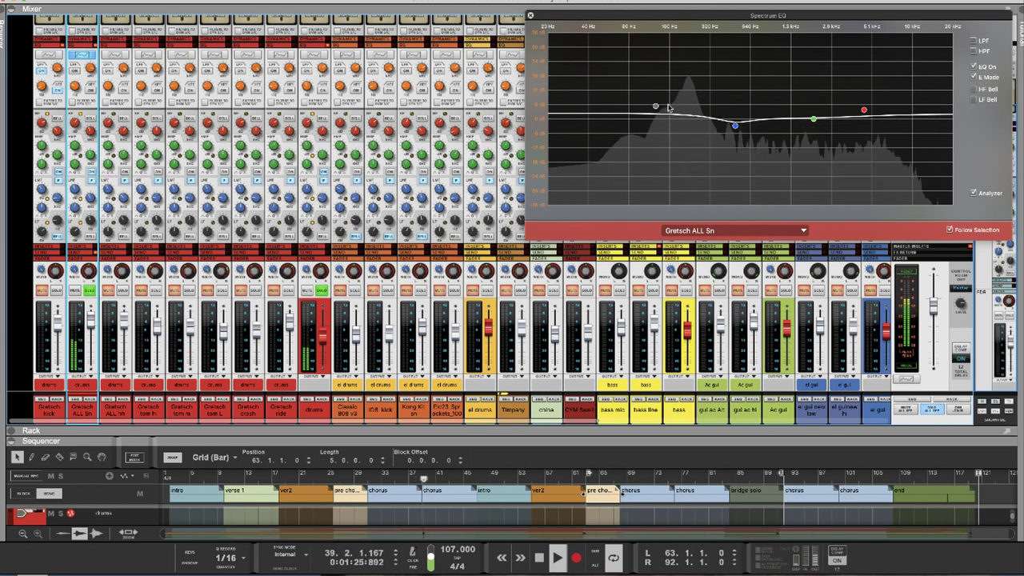
# Step: Inspect the four EQ bands of Gretsch ALL Sn and enable its high pass and low pass filters
pyautogui.moveTo(654, 106)
pyautogui.moveTo(734, 128)
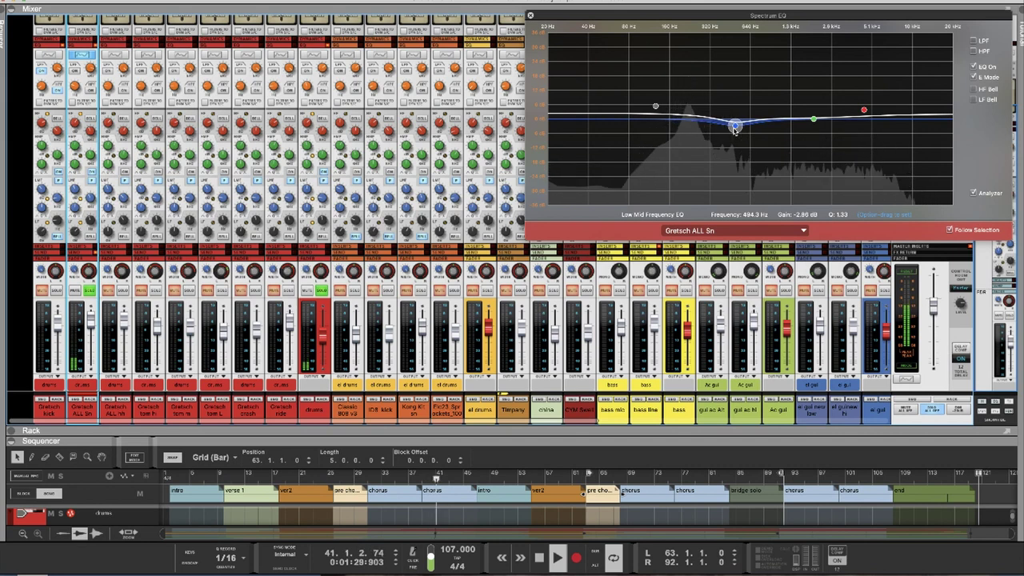
pyautogui.moveTo(813, 119)
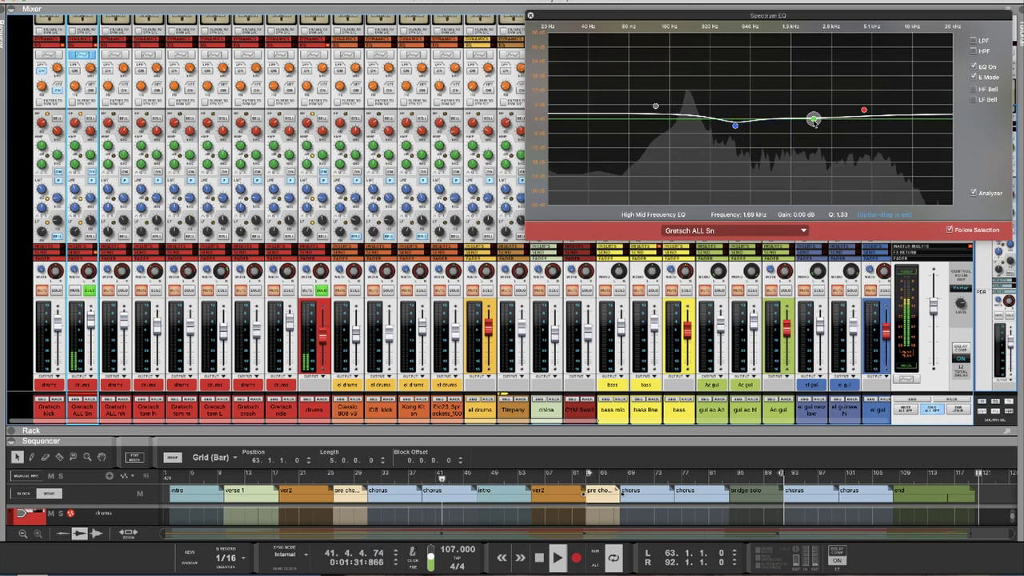
pyautogui.click(864, 109)
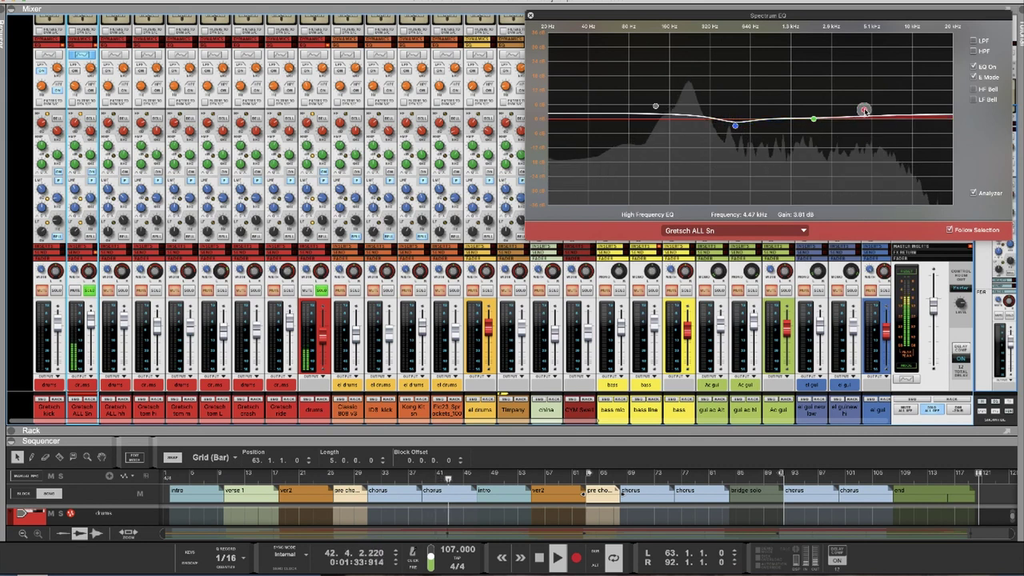
pyautogui.click(974, 51)
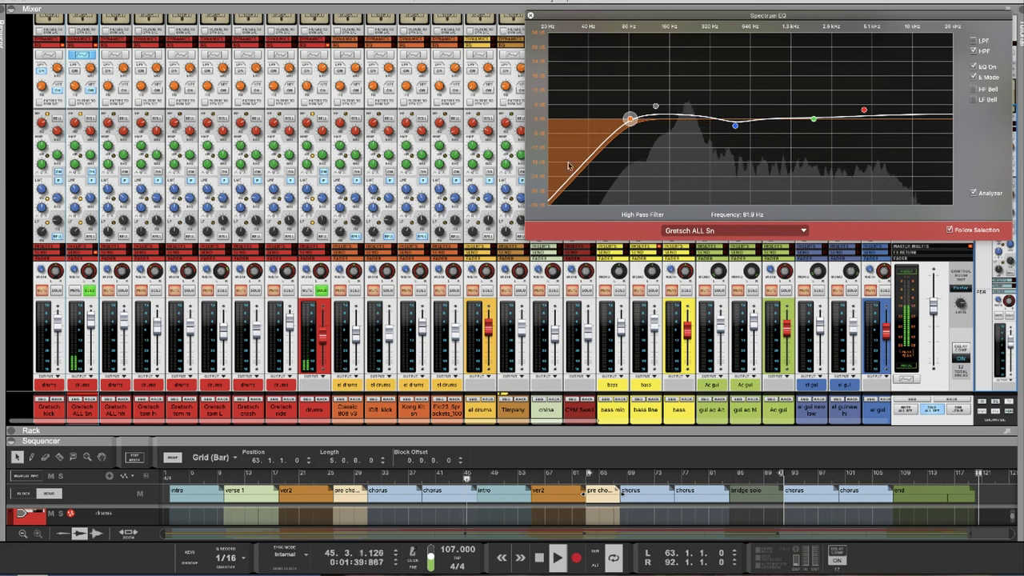
pyautogui.click(973, 40)
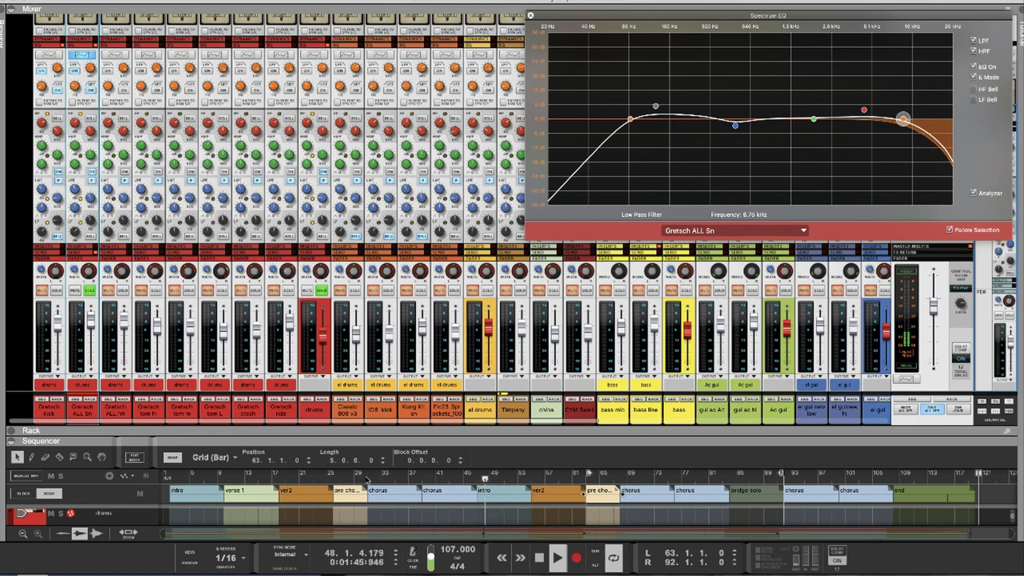
# Step: Replay the section from about bar 30 and switch the Gretsch ALL Sn equalizer off and on to compare the sound
pyautogui.click(364, 478)
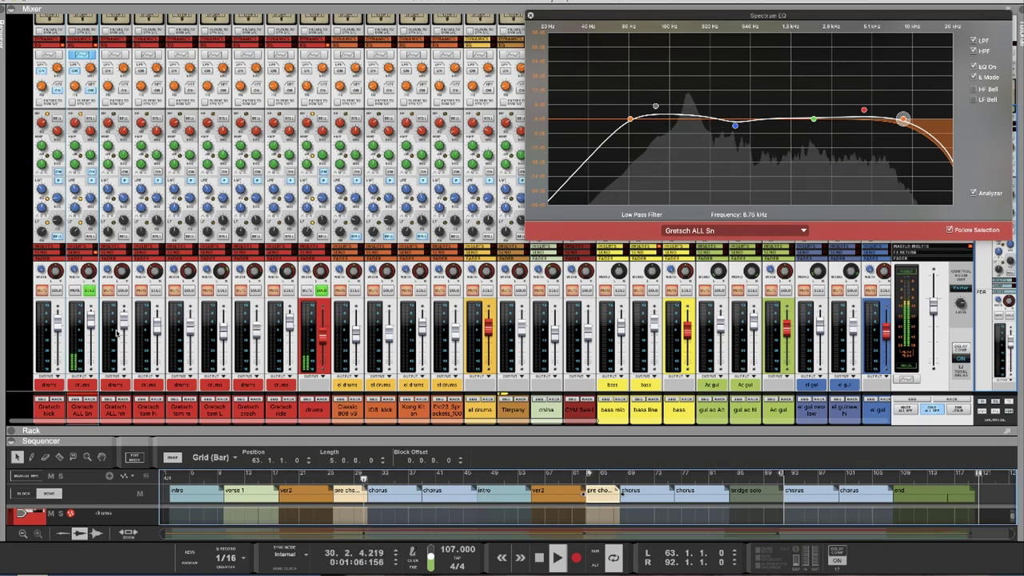
pyautogui.click(974, 67)
pyautogui.click(973, 67)
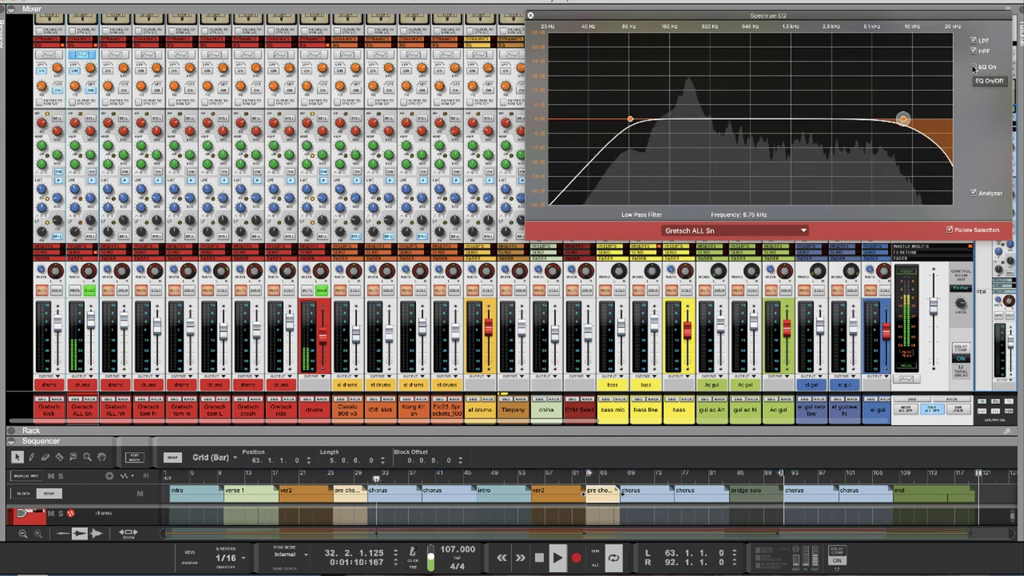
pyautogui.click(973, 67)
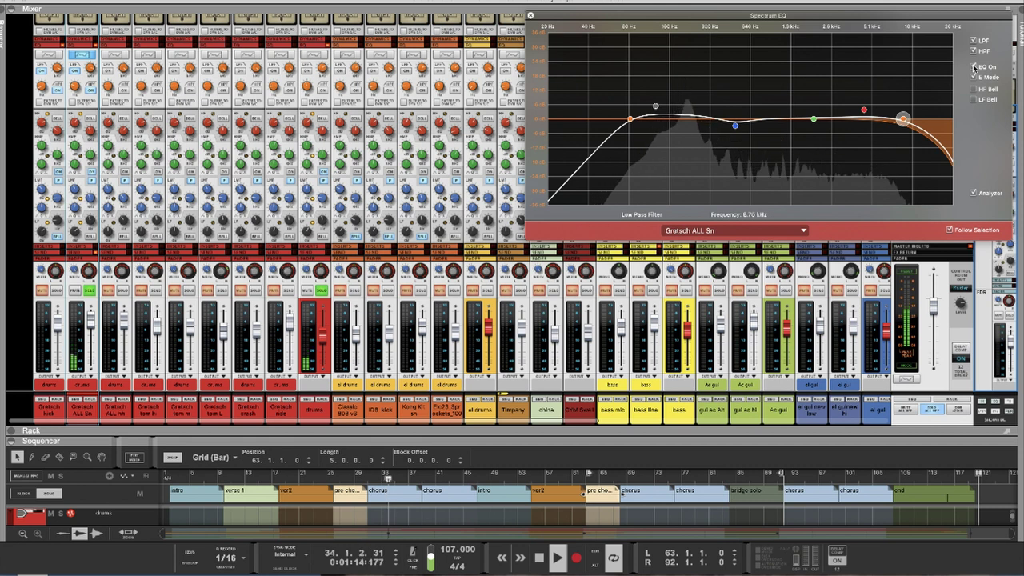
# Step: Solo Gretsch kick and Gretsch ALL hh alongside the snare and play from the chorus at bar 68
pyautogui.click(56, 291)
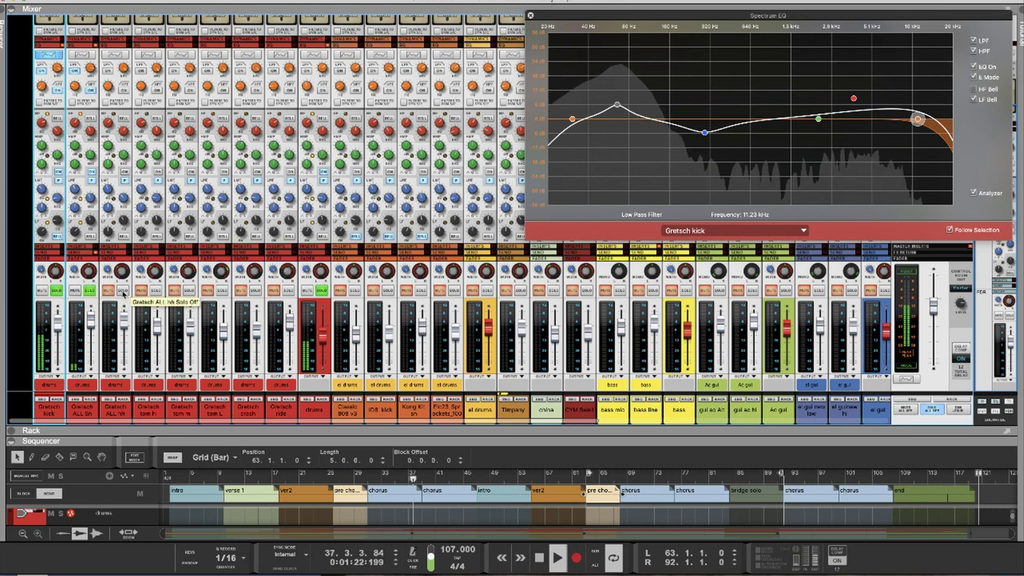
pyautogui.moveTo(819, 21); pyautogui.dragTo(779, 23)
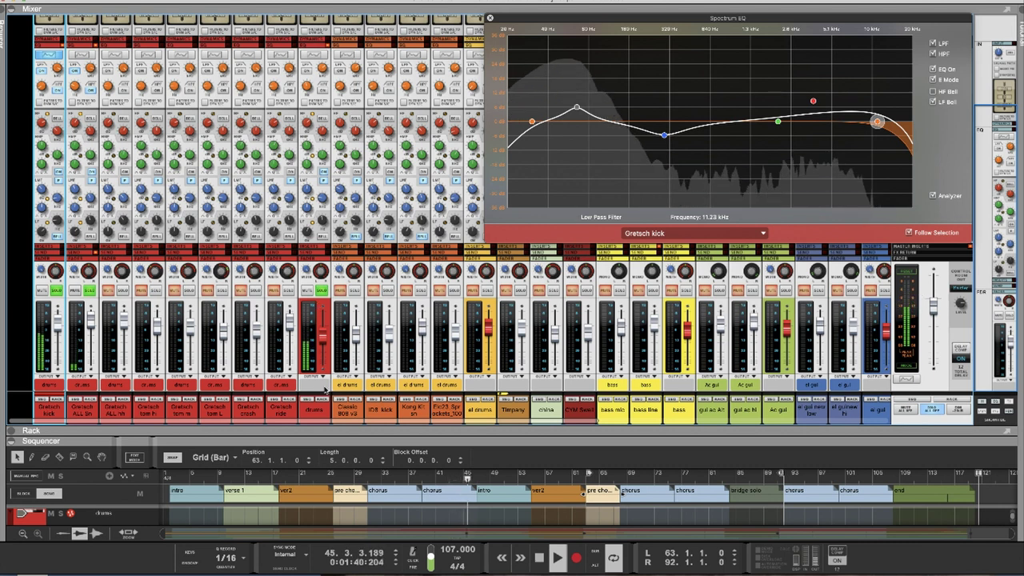
pyautogui.click(118, 308)
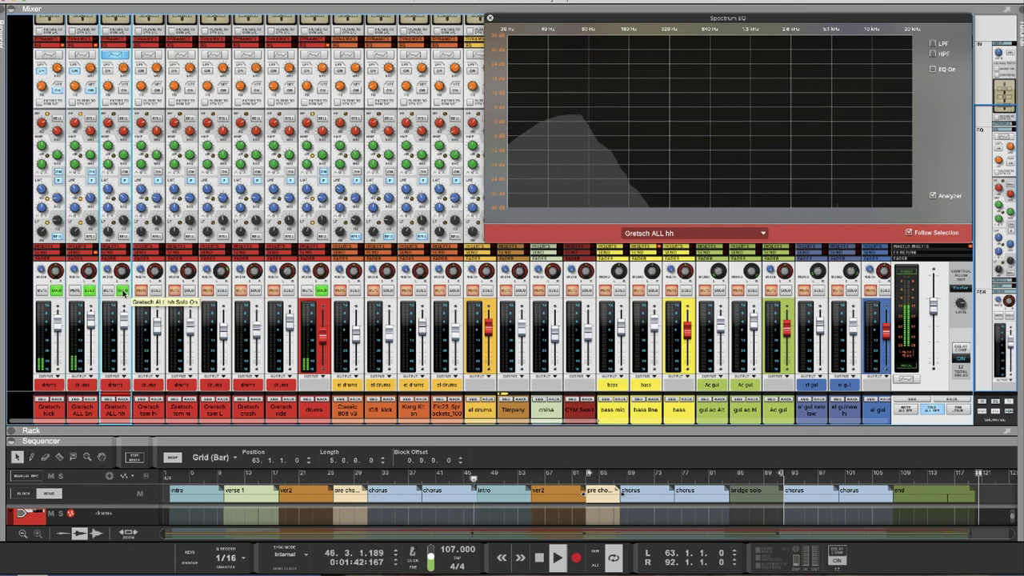
pyautogui.click(364, 478)
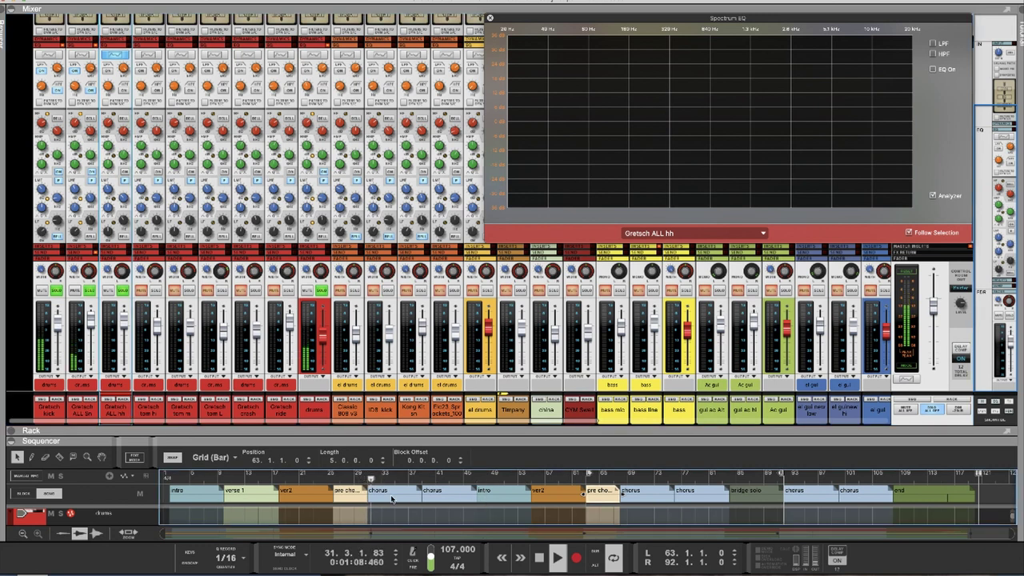
pyautogui.click(620, 478)
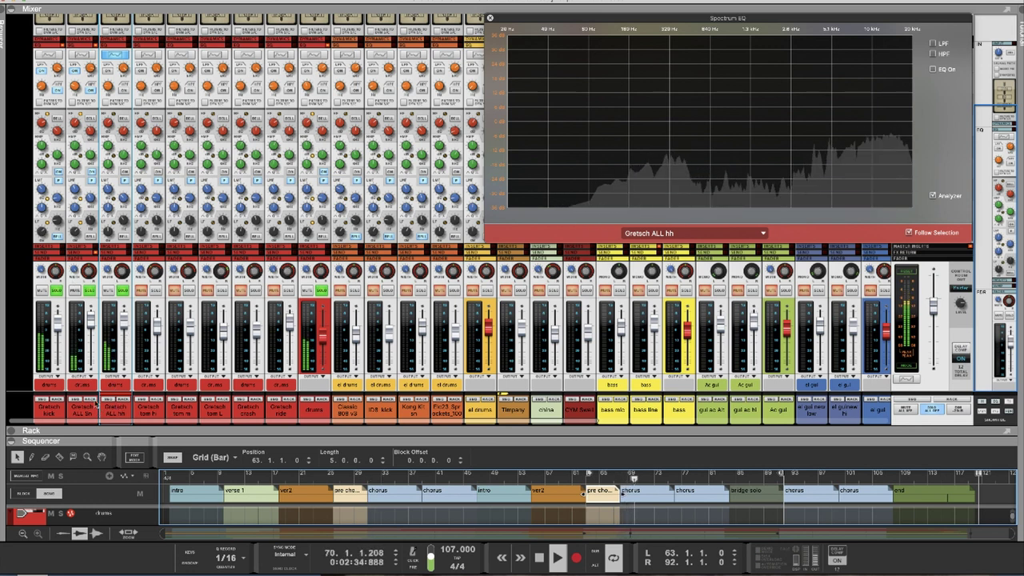
# Step: Leave only Gretsch ALL hh soloed among the Gretsch channels and show its curve in the Spectrum EQ
pyautogui.click(60, 294)
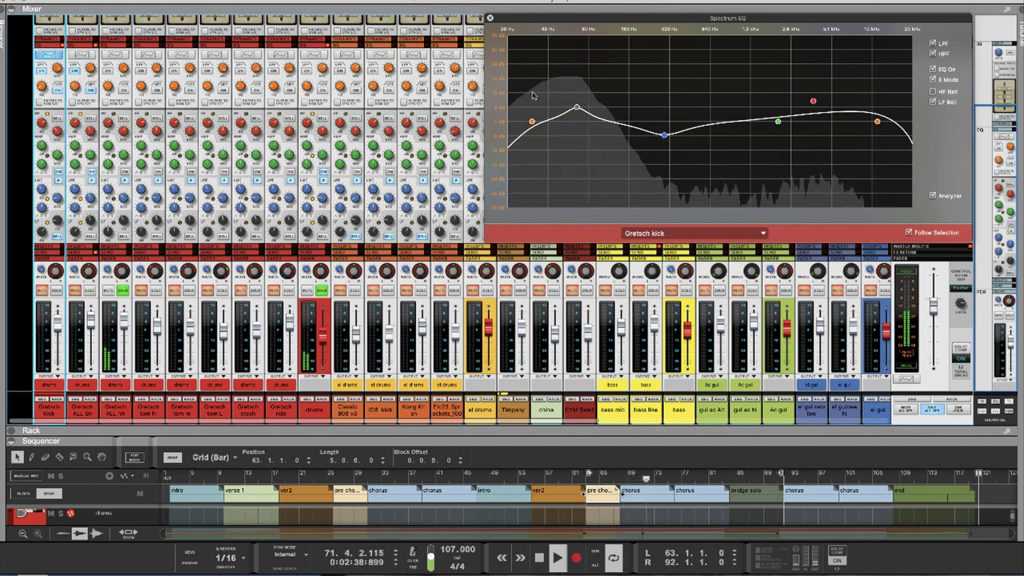
pyautogui.click(763, 233)
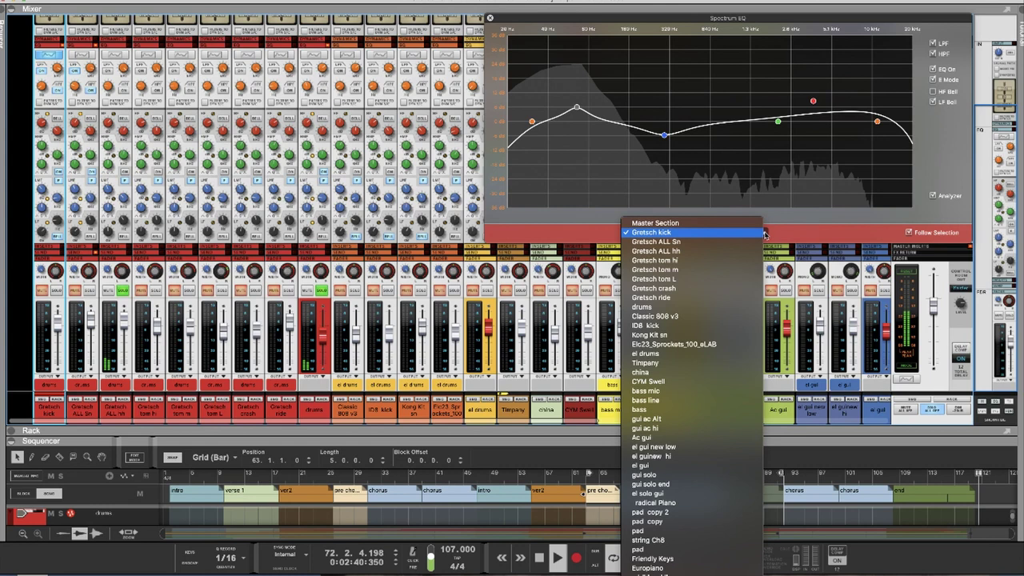
pyautogui.click(656, 251)
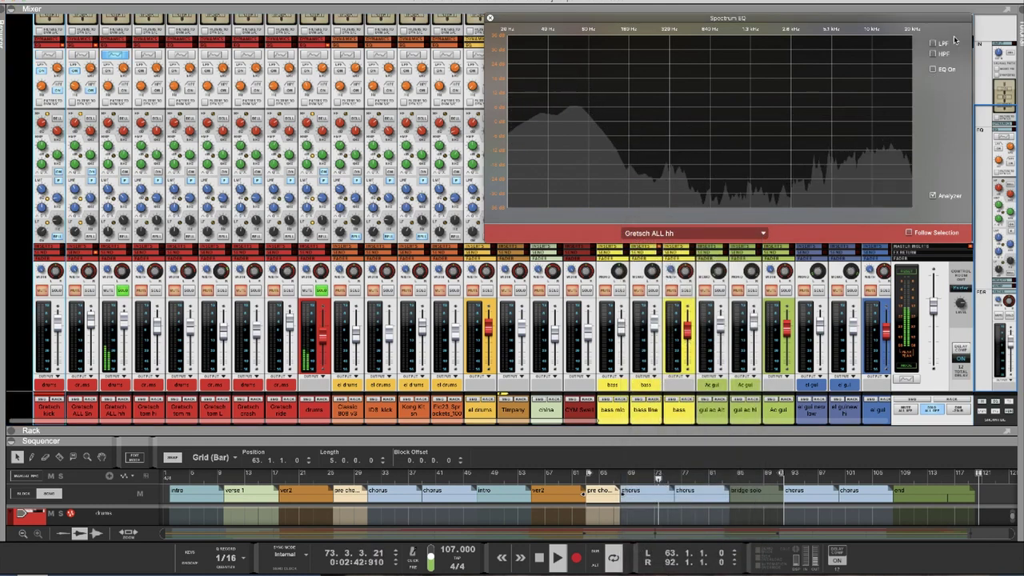
# Step: Compare Gretsch ALL hh with and without its equalizer while replaying from bar 68, and leave the equalizer enabled
pyautogui.click(934, 69)
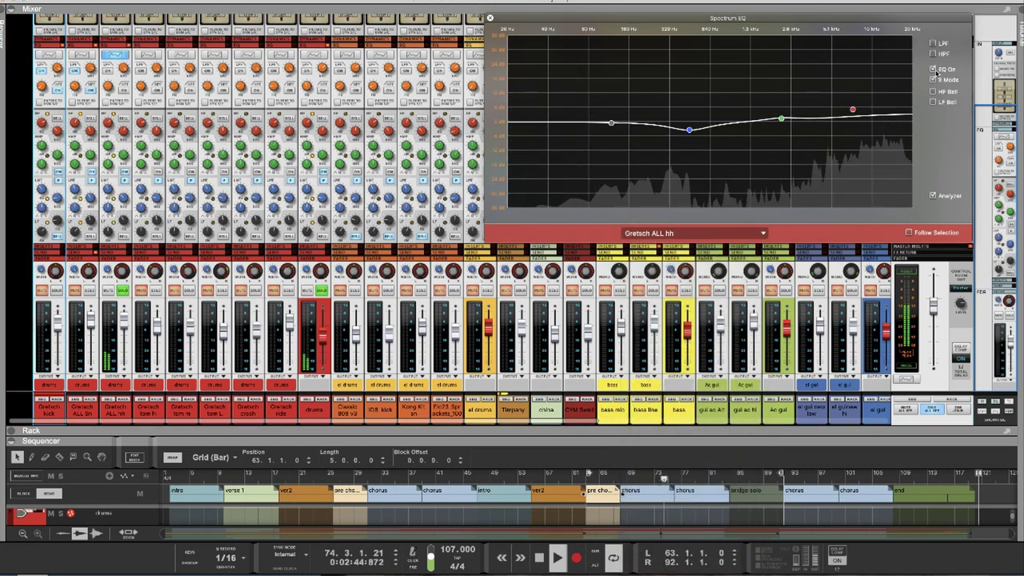
pyautogui.click(933, 70)
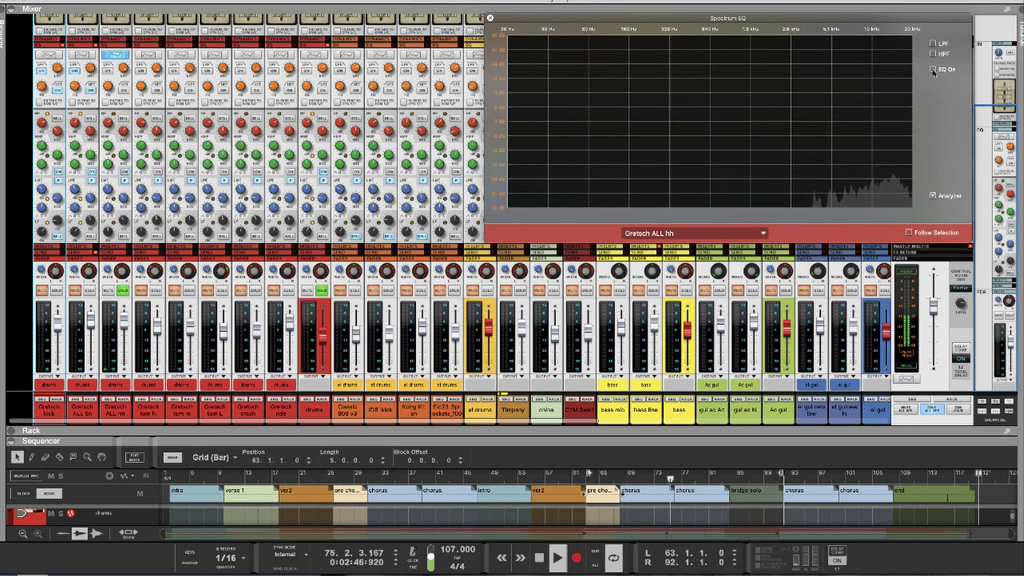
pyautogui.click(618, 480)
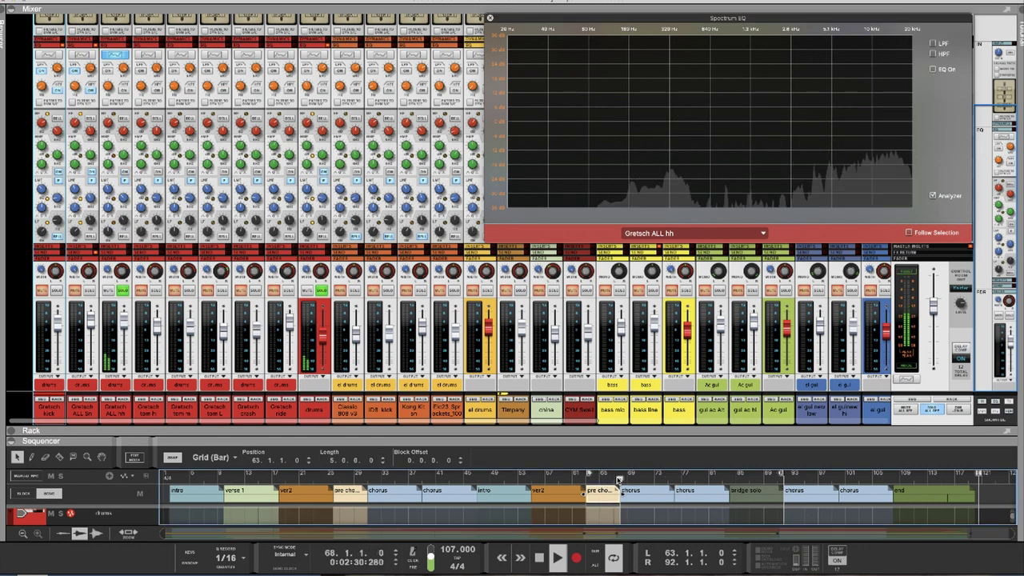
pyautogui.click(933, 69)
pyautogui.click(934, 70)
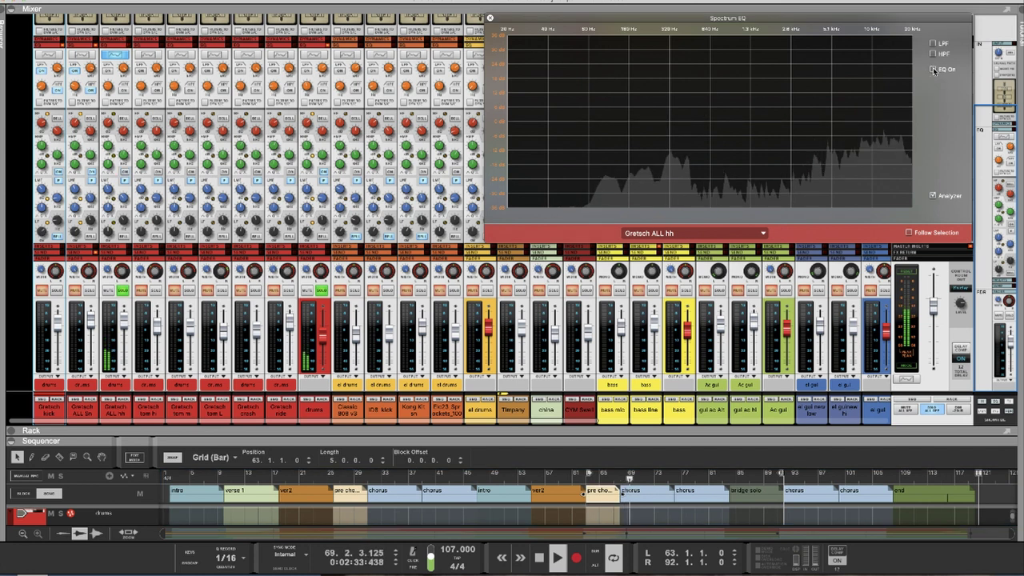
pyautogui.click(934, 70)
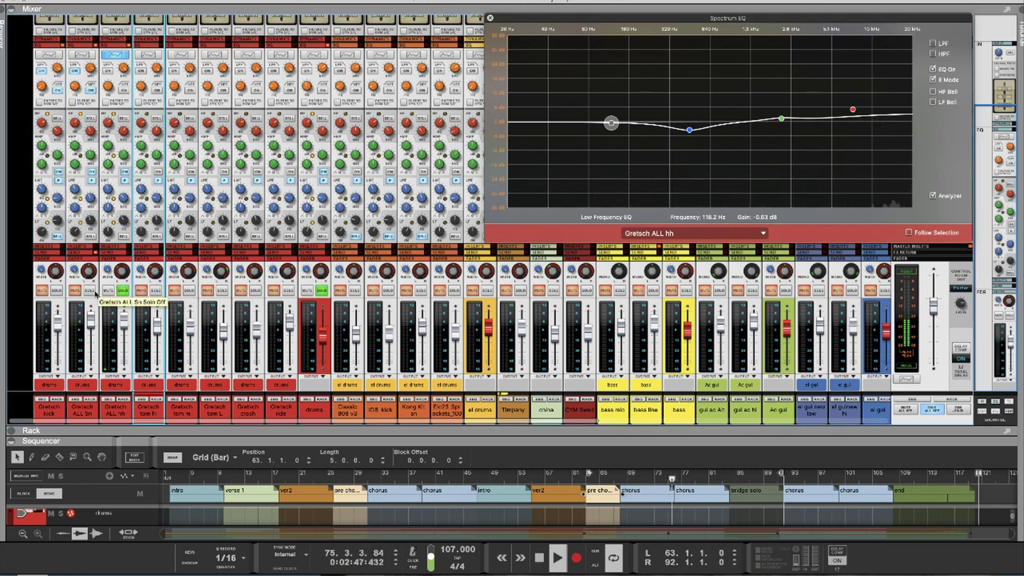
# Step: Solo Gretsch ALL Sn and Gretsch kick together with the hi-hat and stop playback
pyautogui.click(89, 289)
pyautogui.click(56, 290)
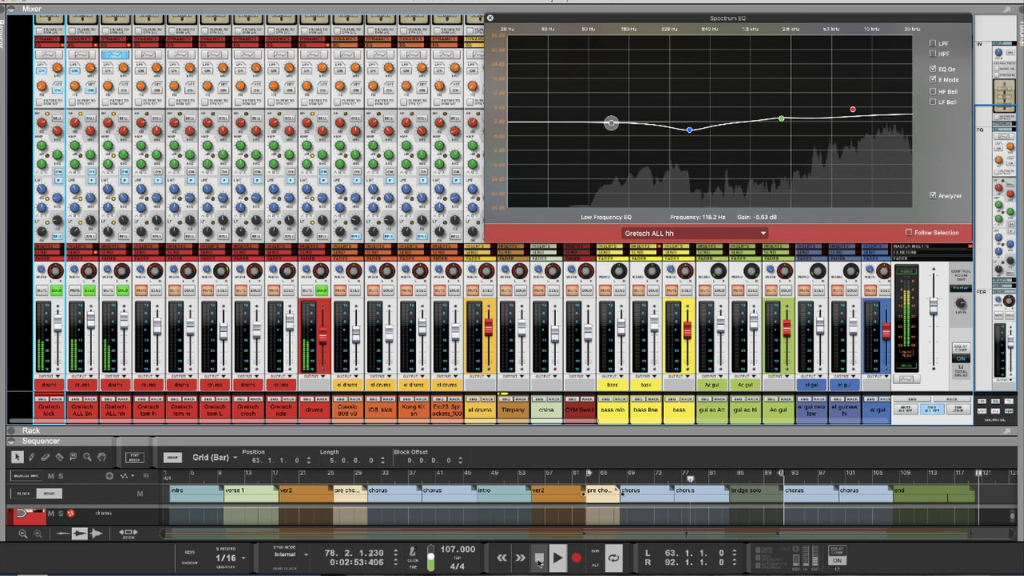
pyautogui.click(539, 562)
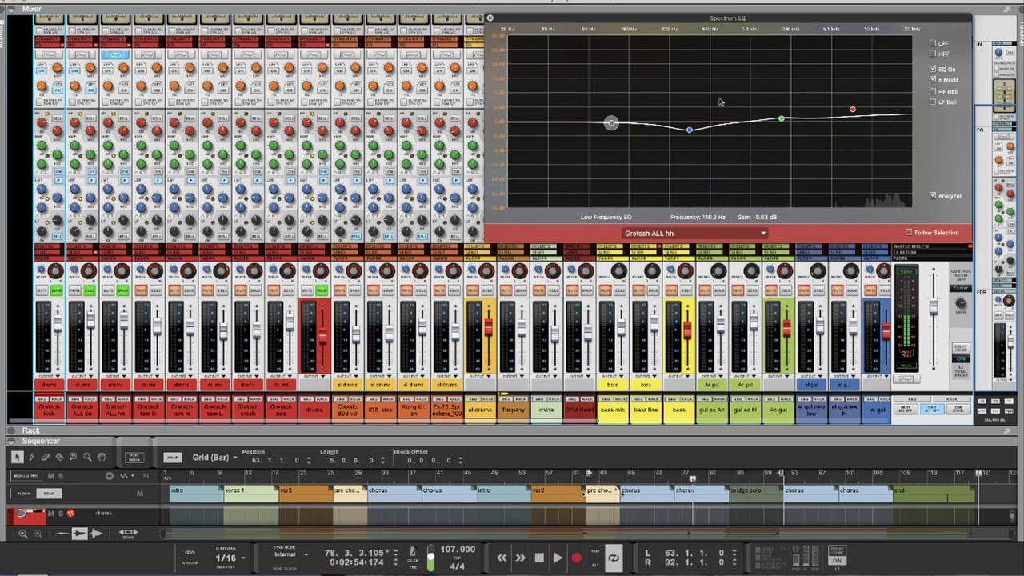
# Step: Inspect the high, low mid and low frequency band settings of Gretsch ALL hh
pyautogui.click(852, 112)
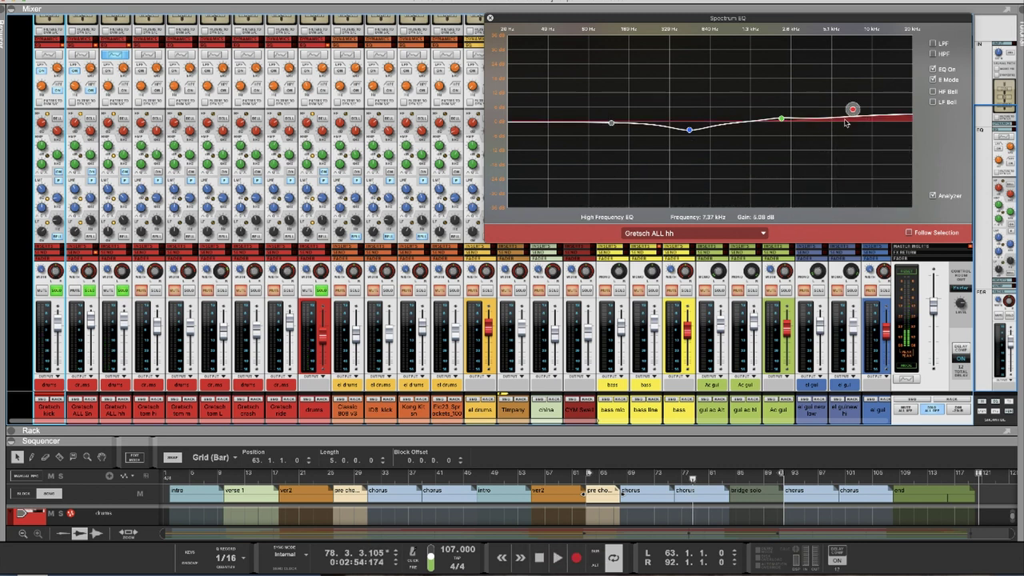
pyautogui.click(690, 130)
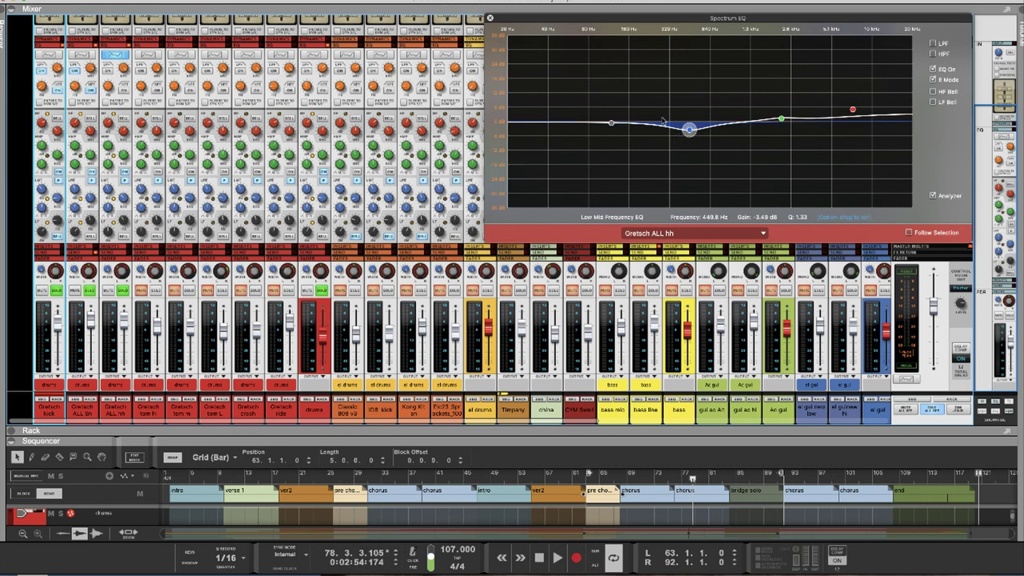
pyautogui.click(611, 123)
pyautogui.click(685, 130)
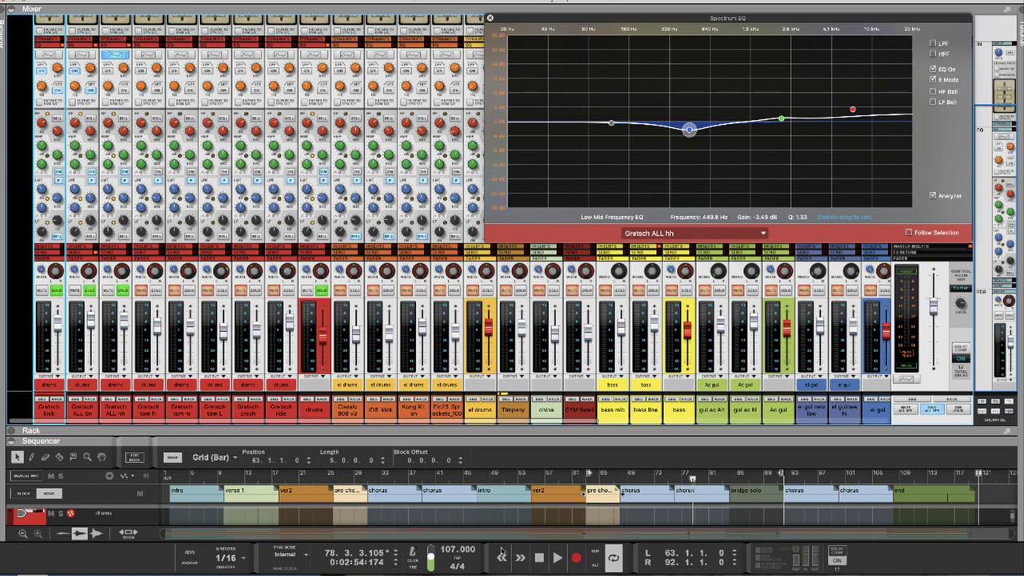
# Step: Move the playback position to bar 68 and solo the Gretsch tom hi, tom m and tom L channels
pyautogui.click(621, 479)
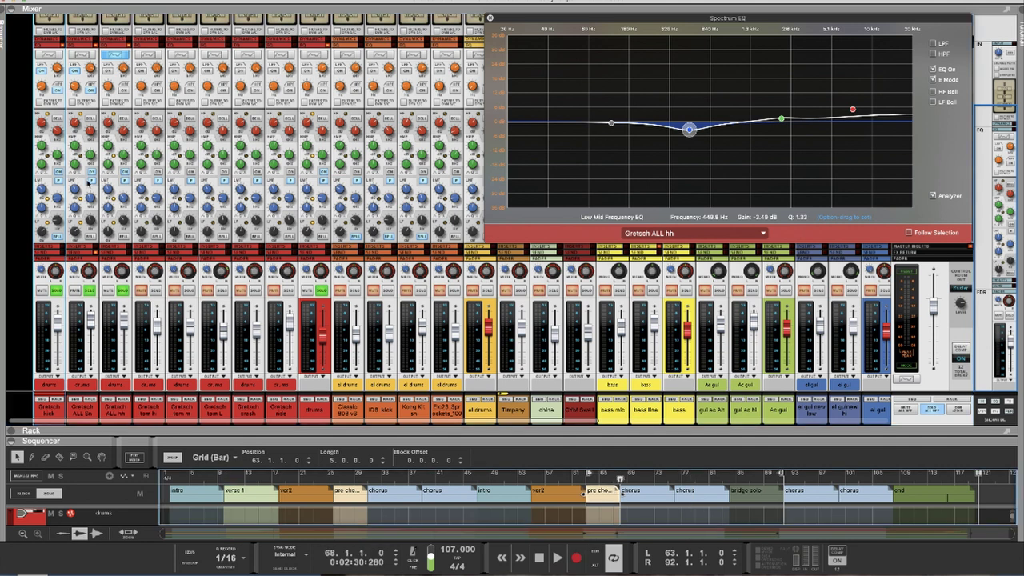
pyautogui.click(156, 291)
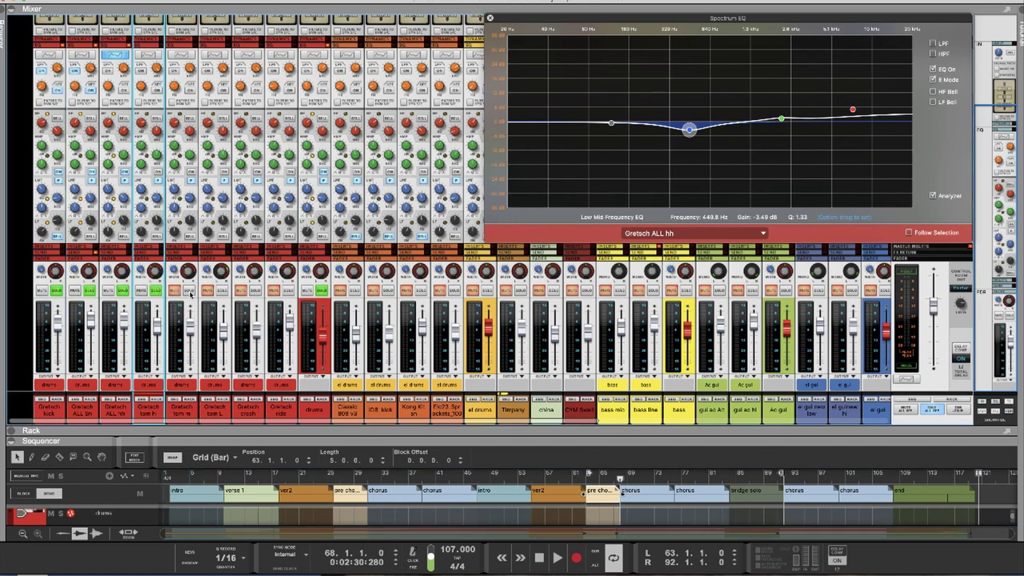
pyautogui.click(189, 291)
pyautogui.click(222, 291)
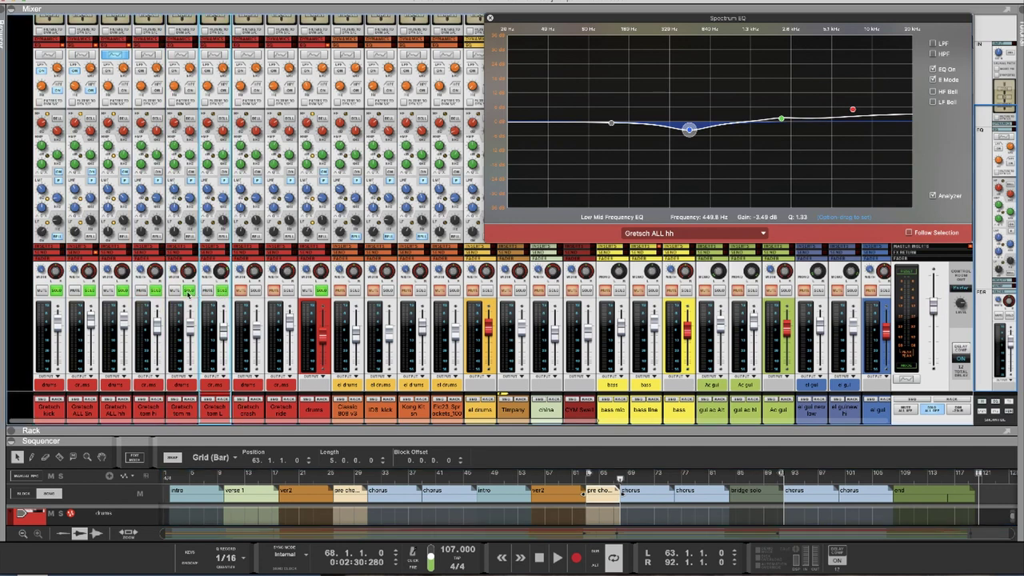
# Step: Enable the equalizer on Gretsch tom hi and show Gretsch tom m in the Spectrum EQ
pyautogui.click(190, 413)
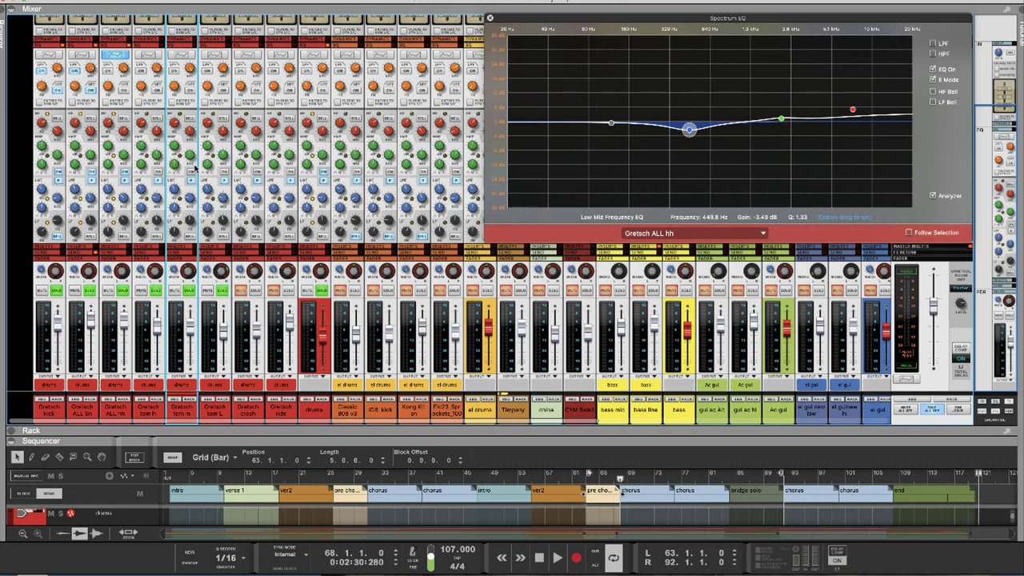
pyautogui.click(157, 173)
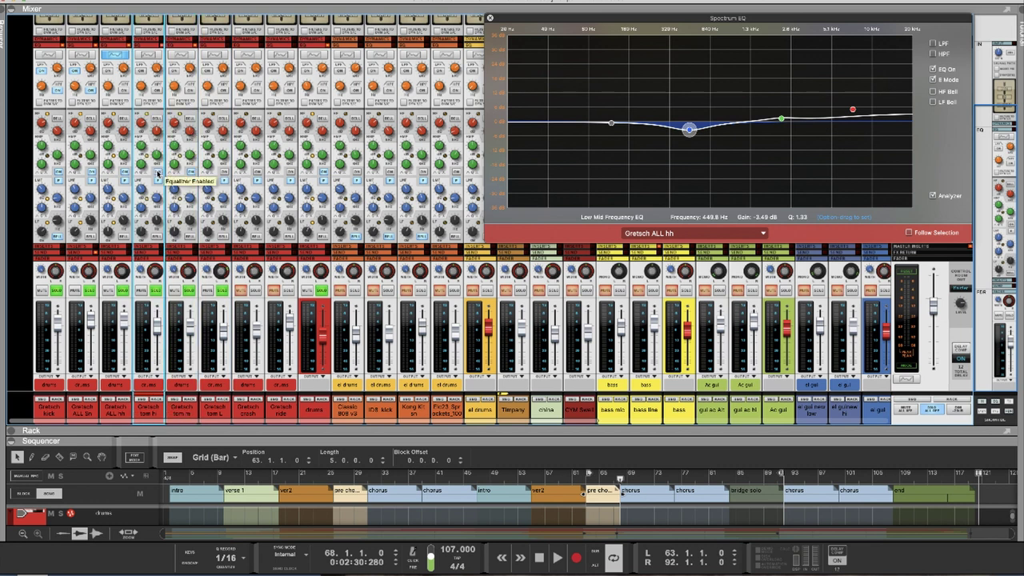
pyautogui.click(729, 233)
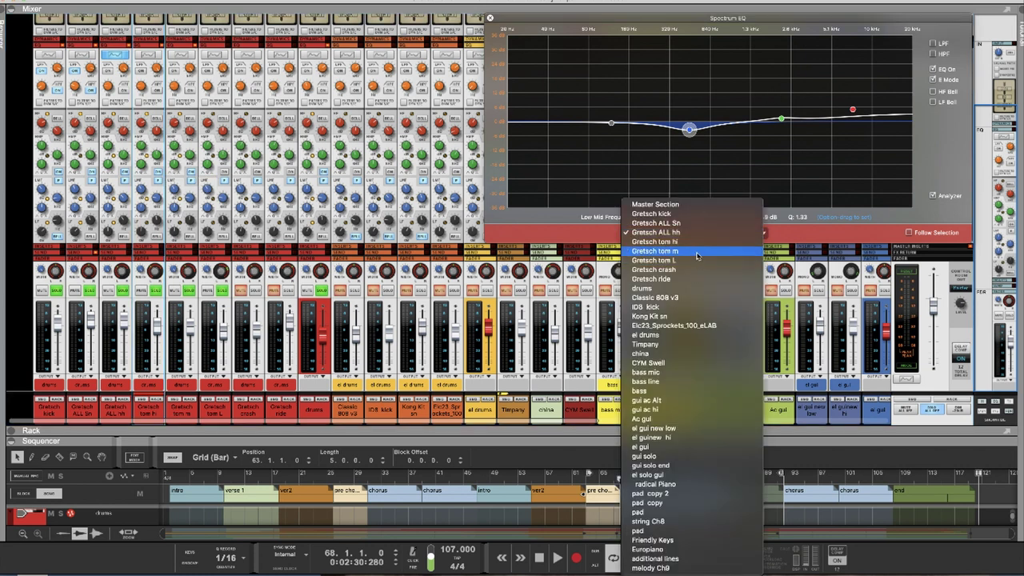
pyautogui.click(698, 255)
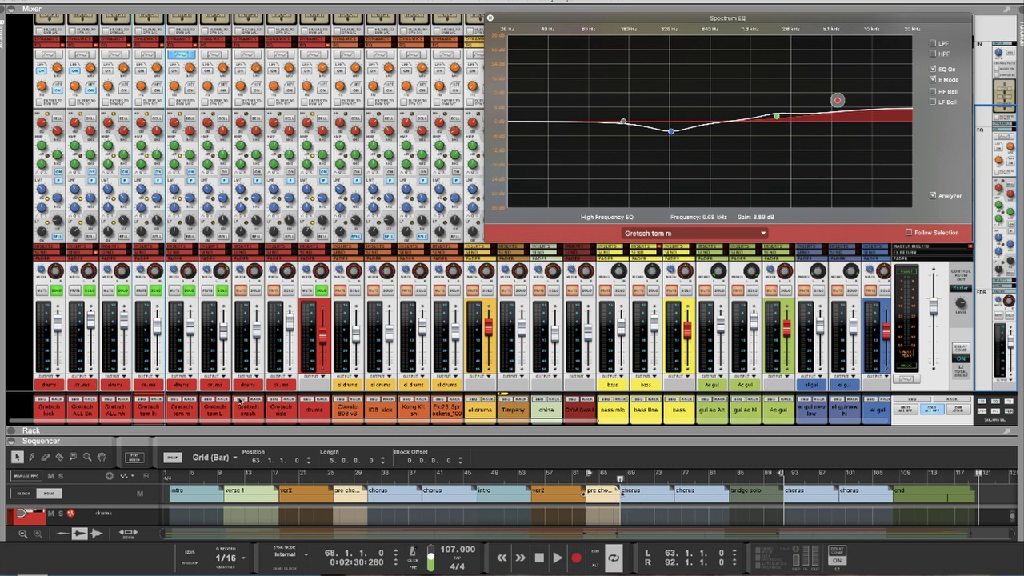
# Step: Show the Gretsch tom m track in the sequencer and play from near the end of the second ver2 block
pyautogui.click(174, 403)
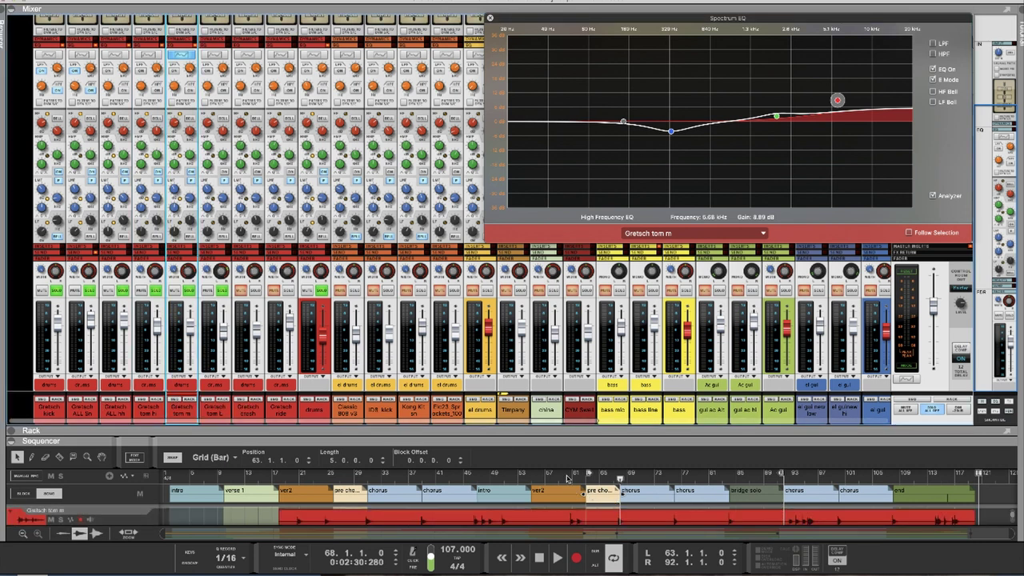
pyautogui.click(566, 478)
pyautogui.click(557, 558)
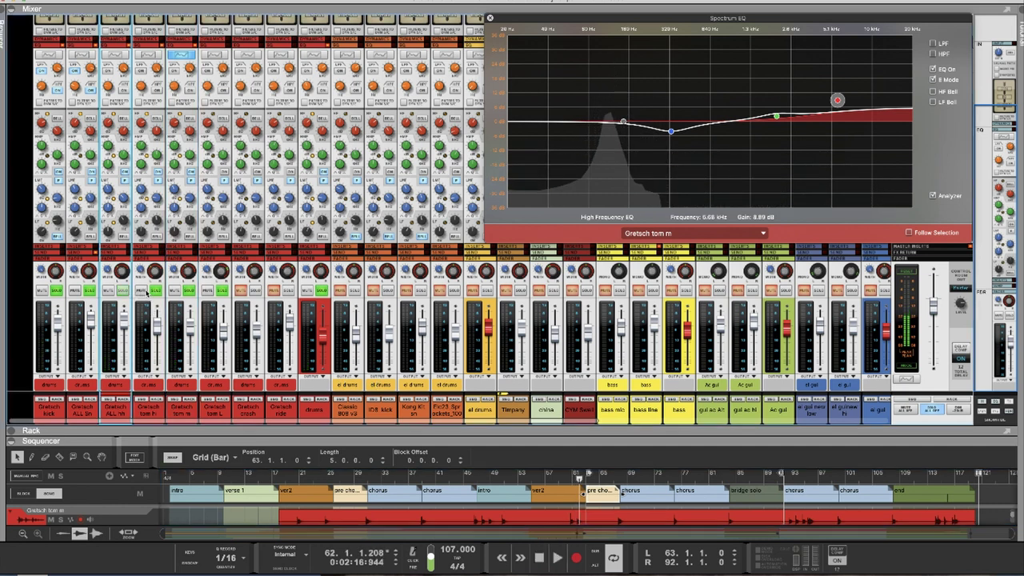
# Step: Take the Gretsch tom hi, Gretsch ALL Sn and Gretsch kick channels out of solo
pyautogui.click(148, 291)
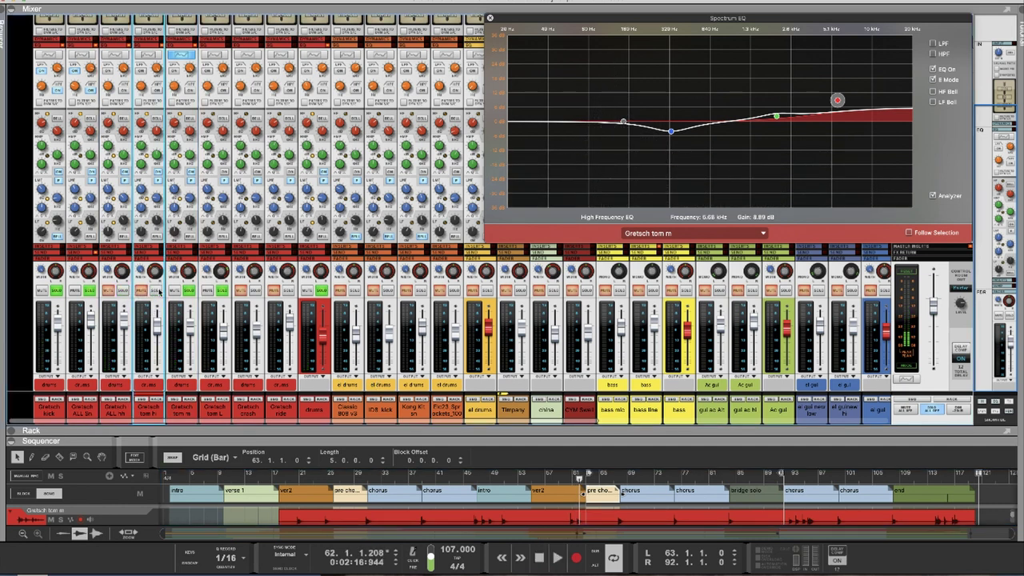
pyautogui.click(89, 290)
pyautogui.click(56, 289)
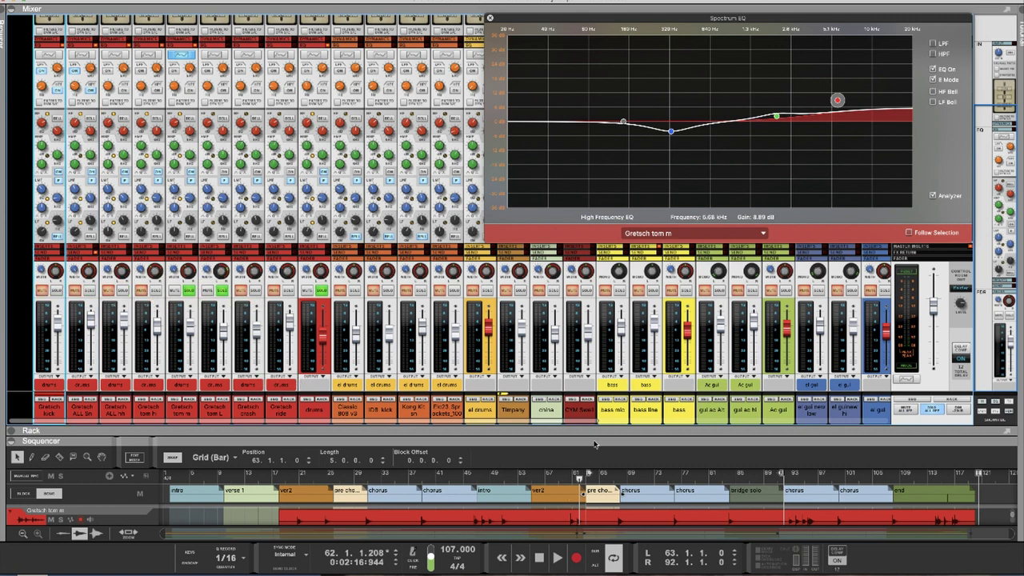
# Step: Compare Gretsch tom m with its EQ off and on, playing the tom passage from bar 60
pyautogui.click(933, 69)
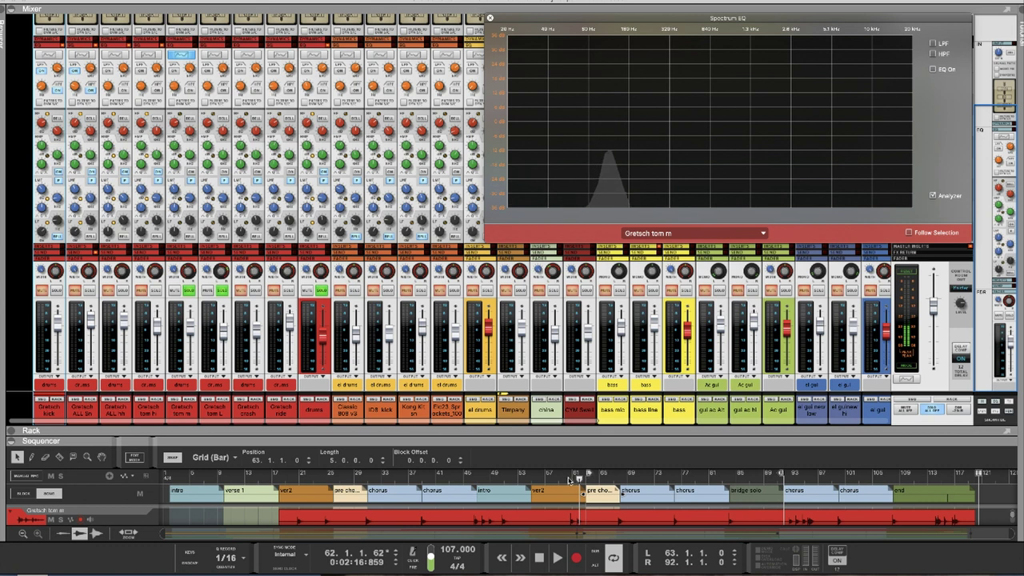
pyautogui.press('space')
pyautogui.click(932, 68)
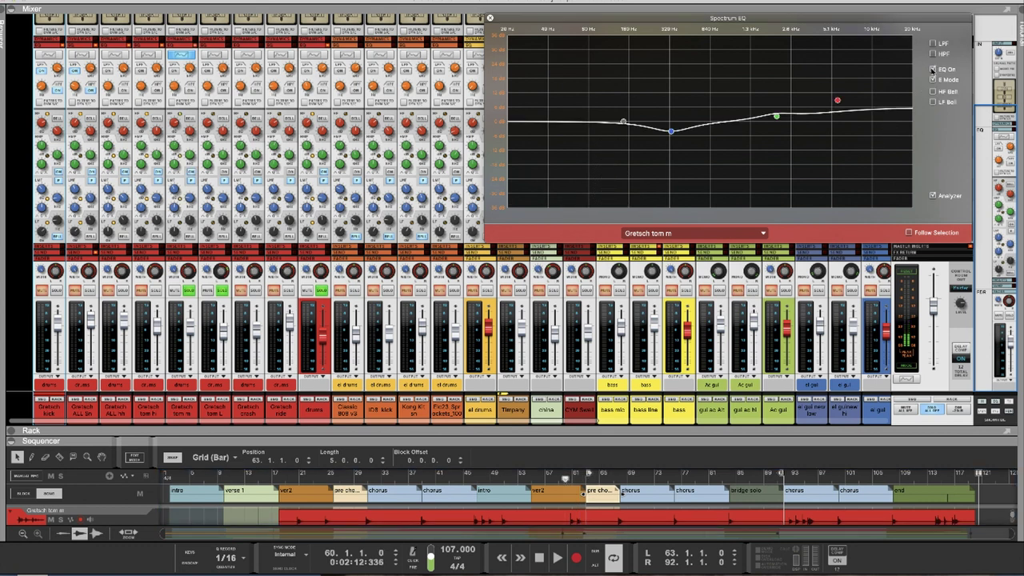
pyautogui.press('space')
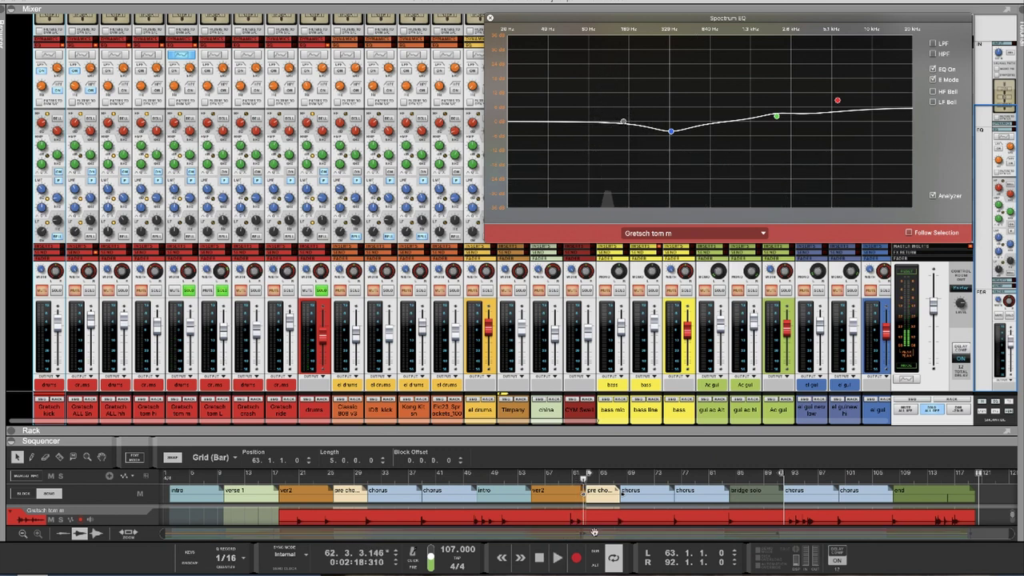
pyautogui.click(565, 480)
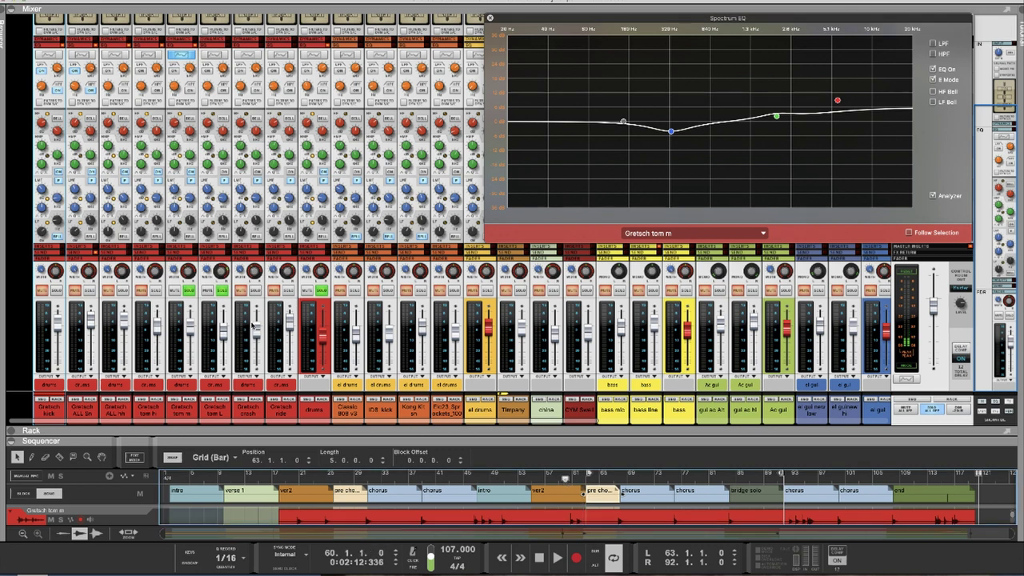
# Step: Solo Gretsch crash in place of tom m and tom L, and show its sequencer track with playback at bar 38
pyautogui.click(254, 292)
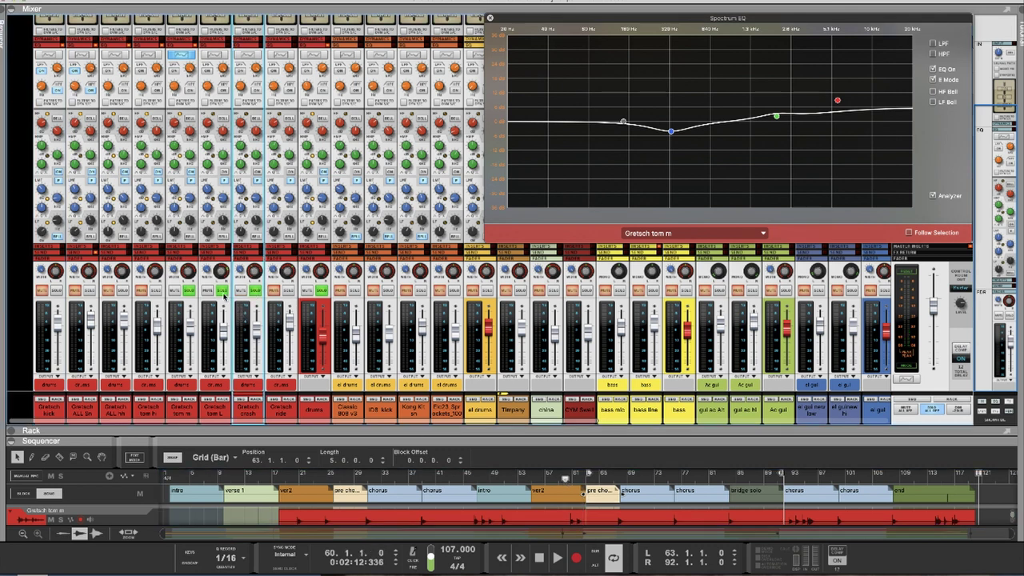
pyautogui.click(222, 293)
pyautogui.click(191, 293)
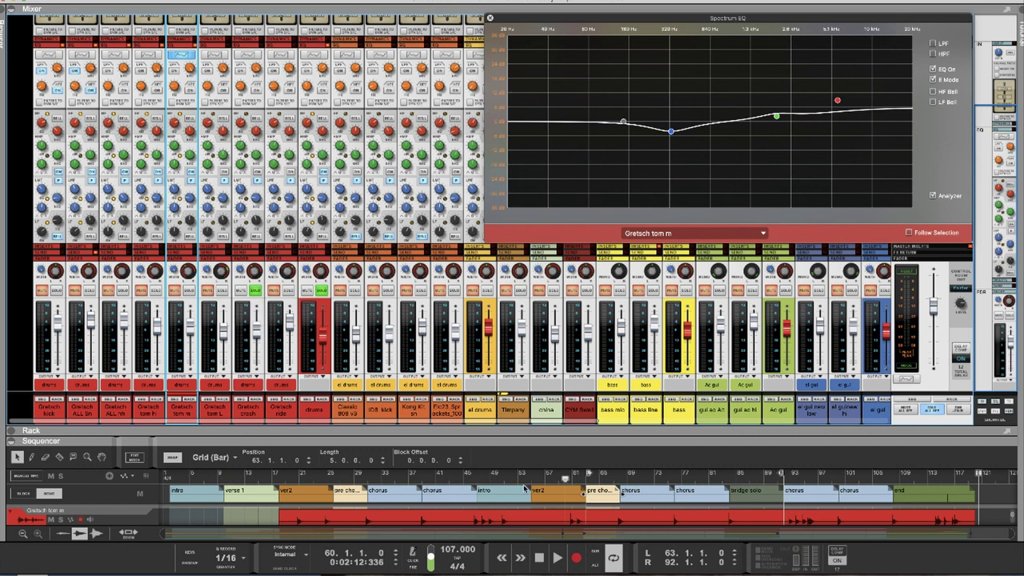
pyautogui.click(242, 404)
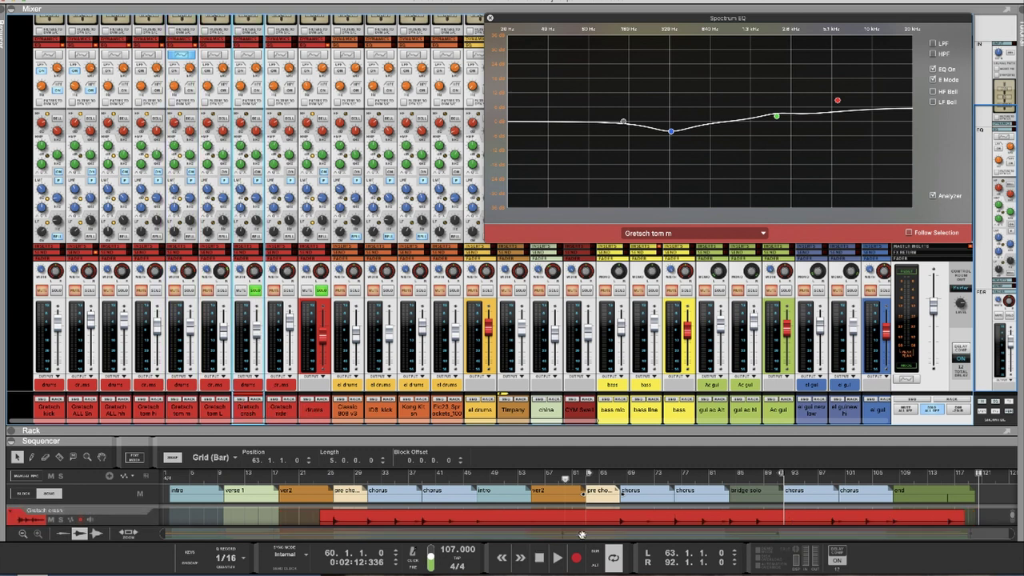
pyautogui.click(414, 480)
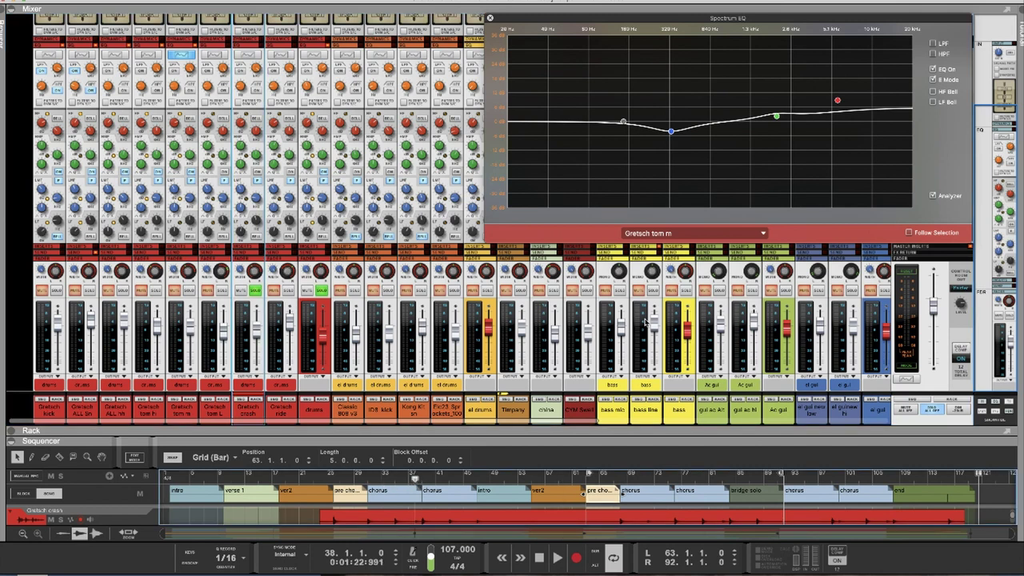
# Step: Turn off the EQ on Gretsch tom m and show Gretsch crash in the Spectrum EQ
pyautogui.click(933, 69)
pyautogui.click(724, 233)
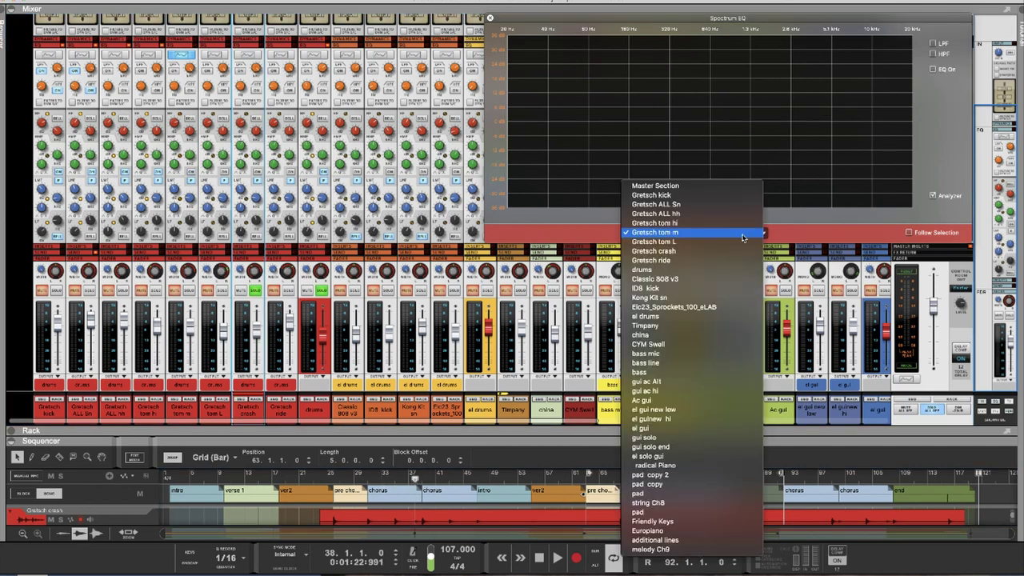
pyautogui.click(726, 254)
# Step: Play Gretsch crash from bar 38 without EQ and turn its EQ on
pyautogui.press('space')
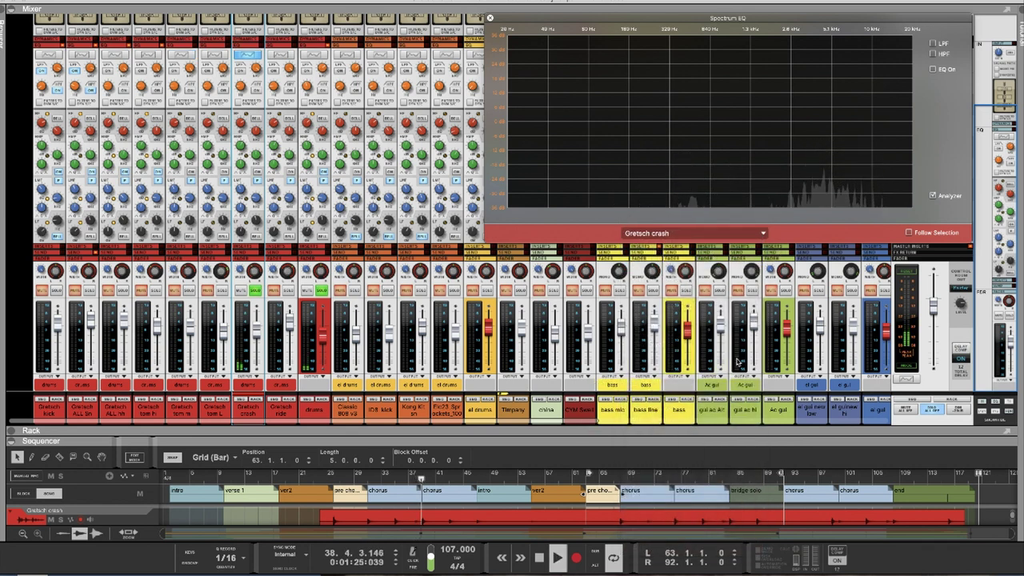
pyautogui.press('space')
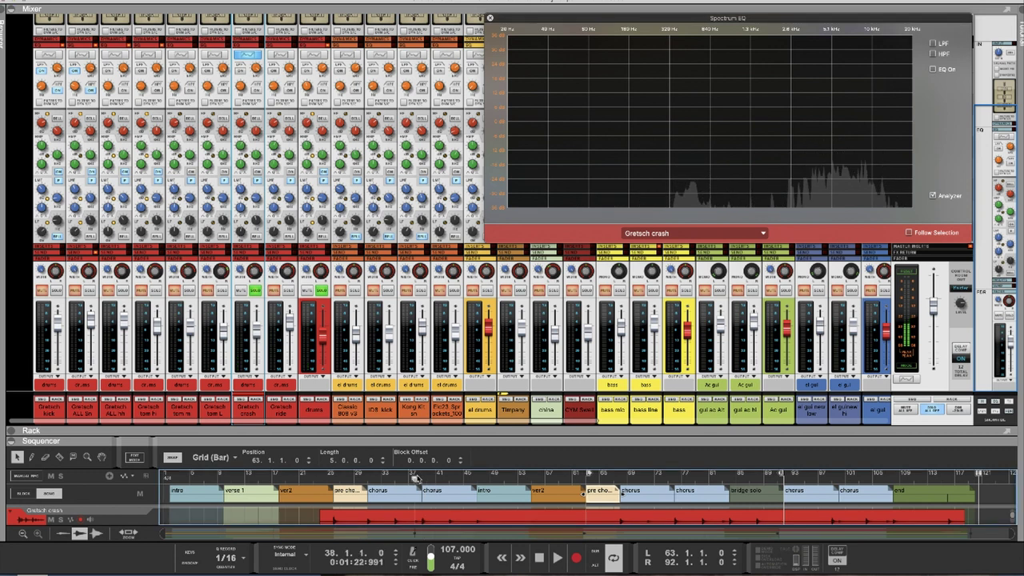
pyautogui.click(932, 69)
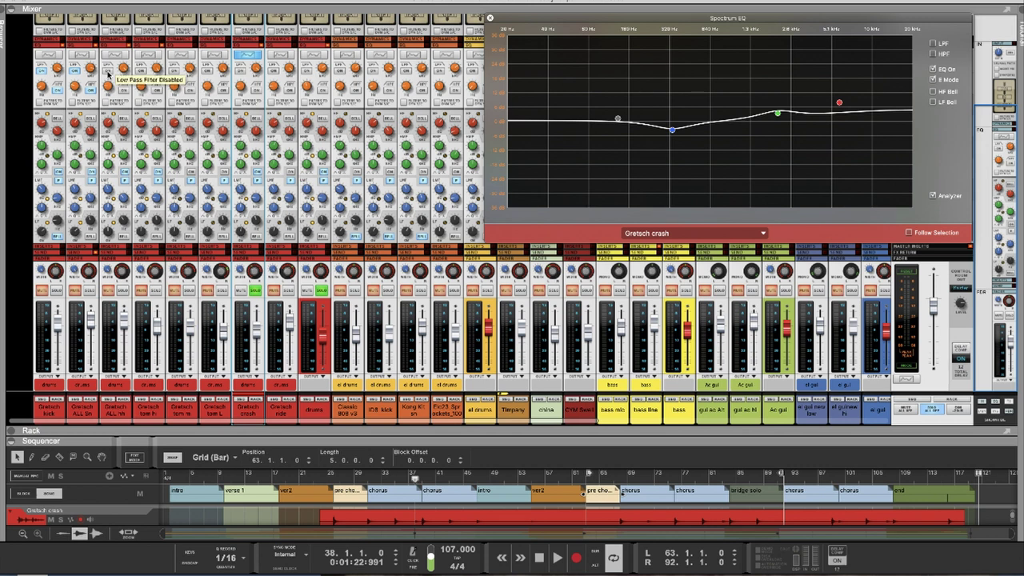
# Step: Enable the low-pass and high-pass filters on the Gretsch tom, crash and ride channels
pyautogui.click(157, 88)
pyautogui.click(192, 92)
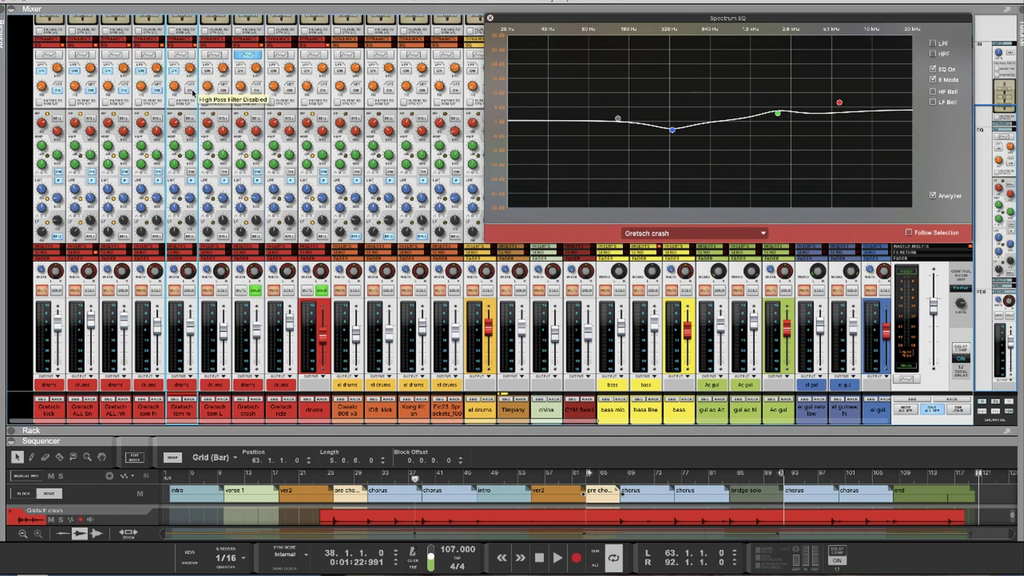
pyautogui.click(204, 68)
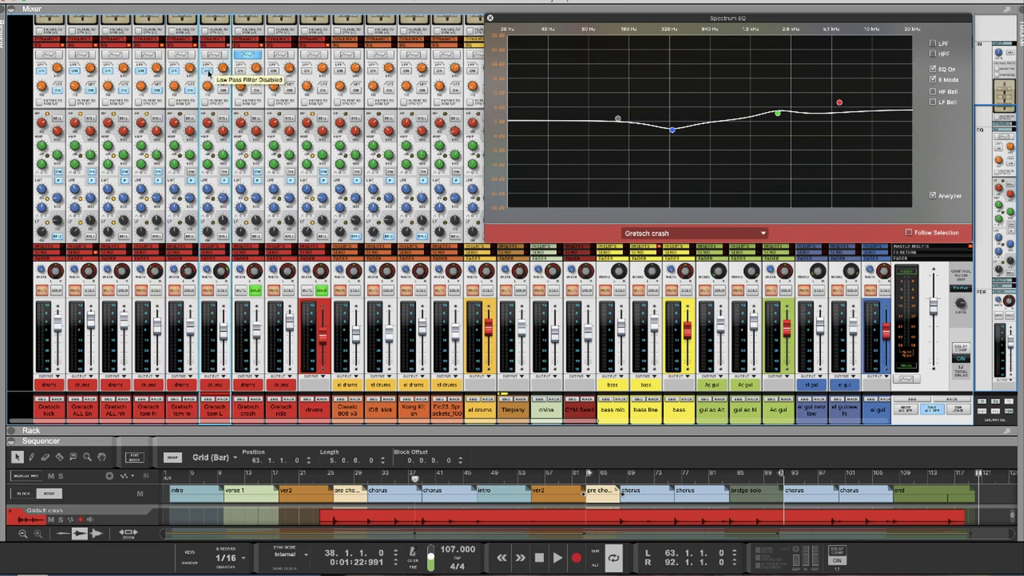
pyautogui.click(252, 70)
pyautogui.click(254, 89)
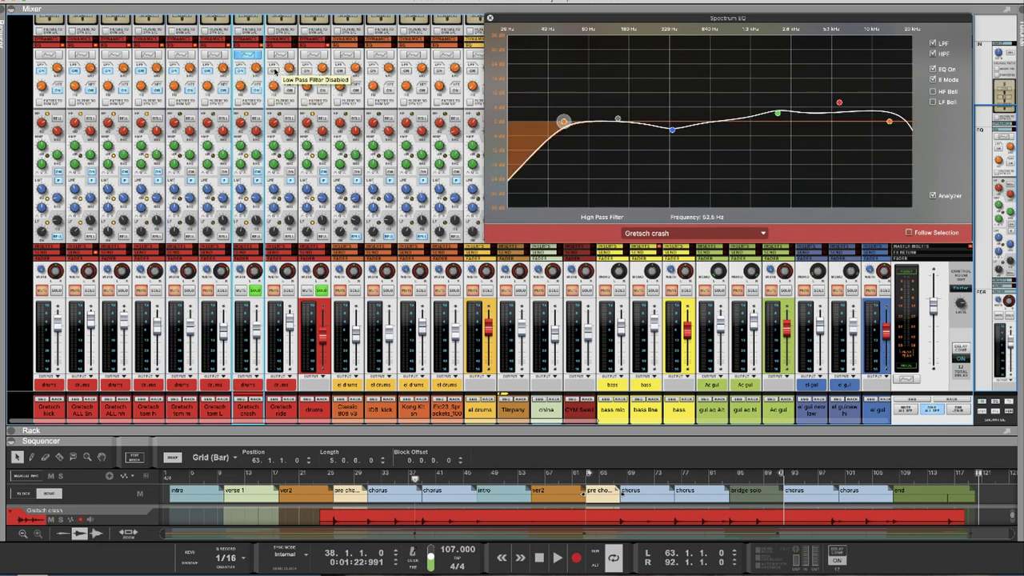
pyautogui.click(274, 72)
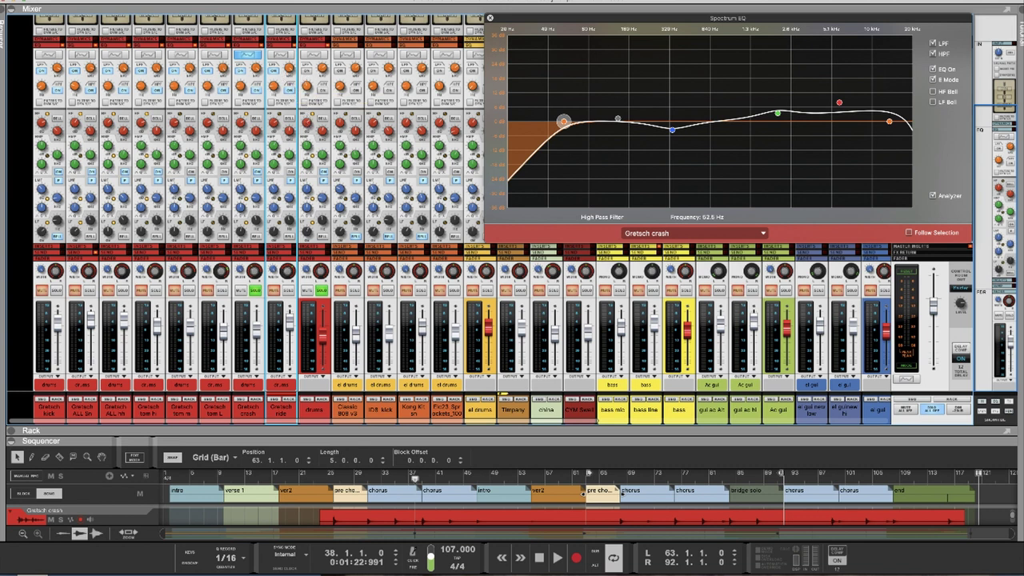
# Step: Switch the solo from Gretsch crash to Gretsch ride and play its sequencer track from about bar 31
pyautogui.press('space')
pyautogui.click(256, 291)
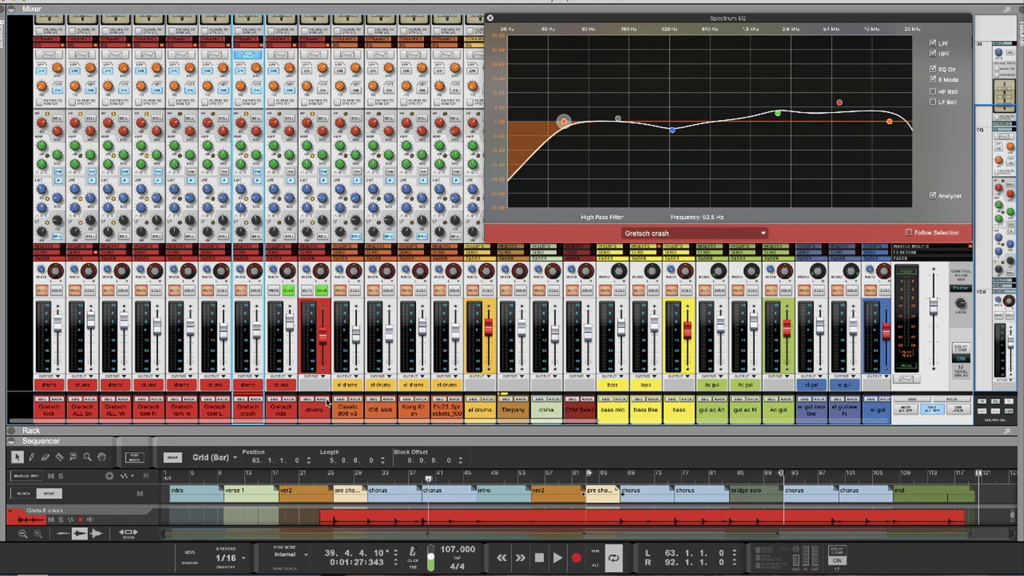
pyautogui.click(277, 406)
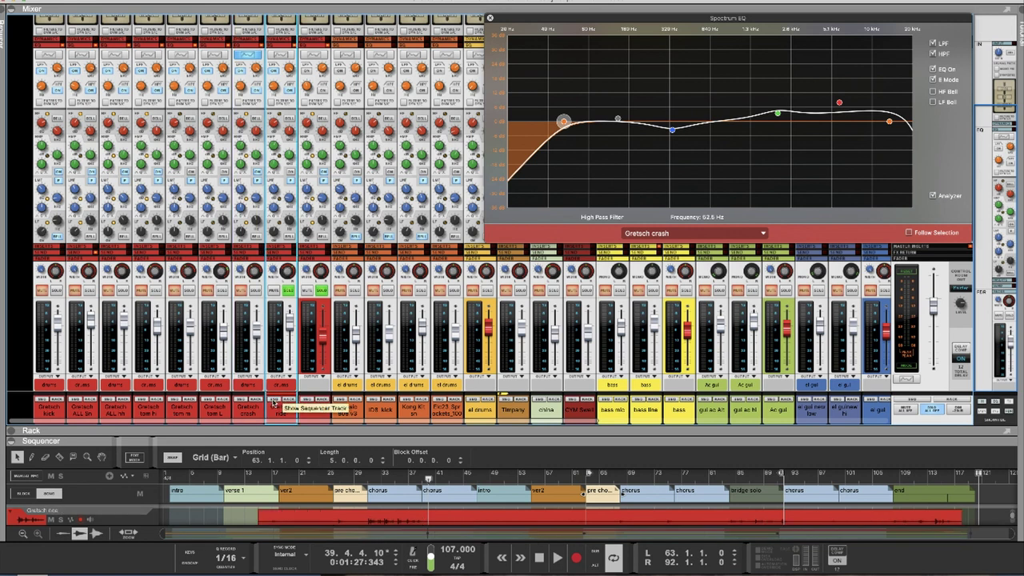
pyautogui.click(368, 478)
pyautogui.press('space')
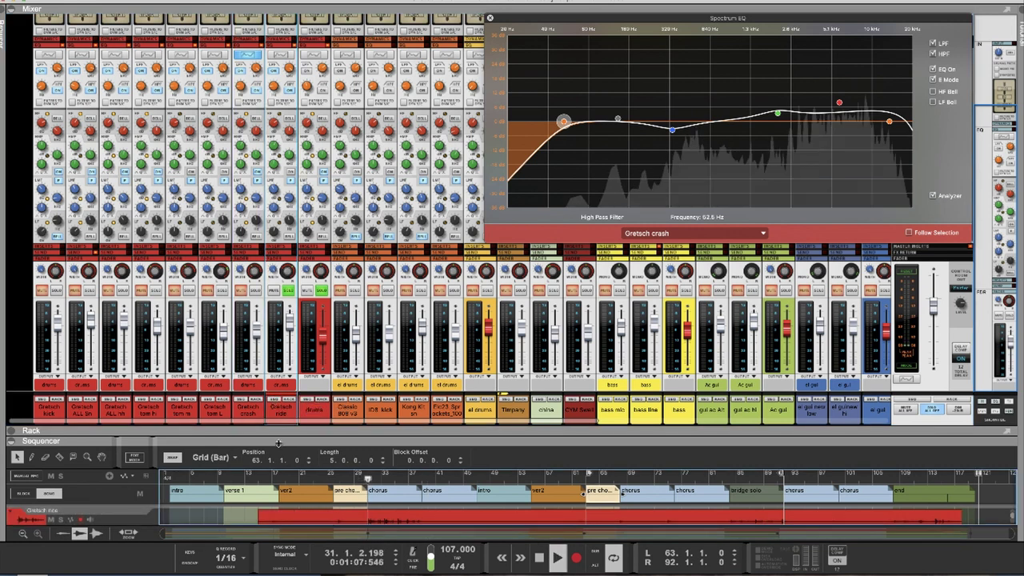
# Step: Turn off the EQ on Gretsch crash and turn it on for Gretsch ride in the Spectrum EQ
pyautogui.click(932, 69)
pyautogui.click(889, 121)
pyautogui.click(764, 233)
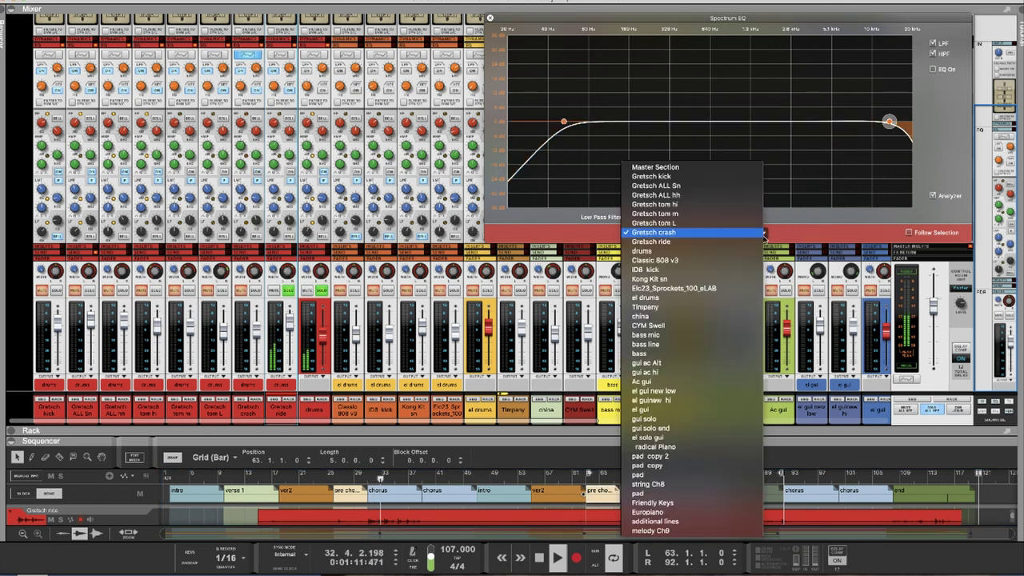
pyautogui.click(720, 238)
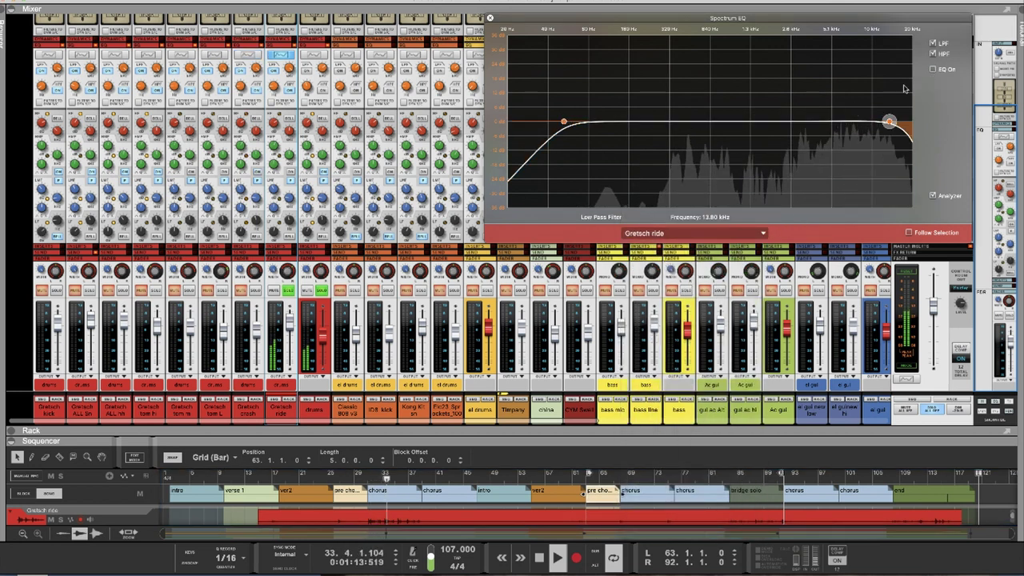
pyautogui.click(933, 70)
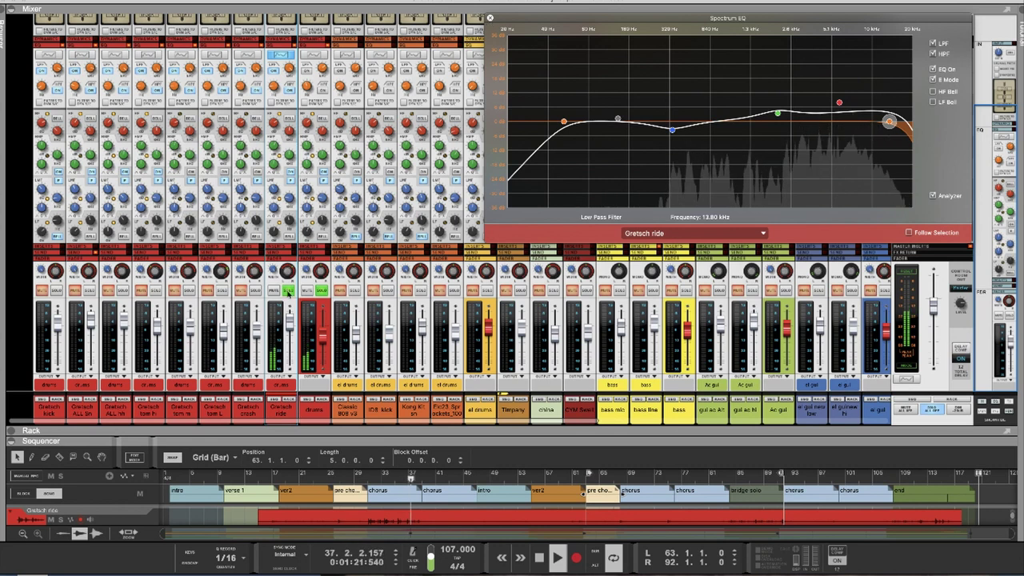
# Step: Solo the bass bus and show it in the Spectrum EQ, with the window placed clear of the bass channels
pyautogui.click(490, 18)
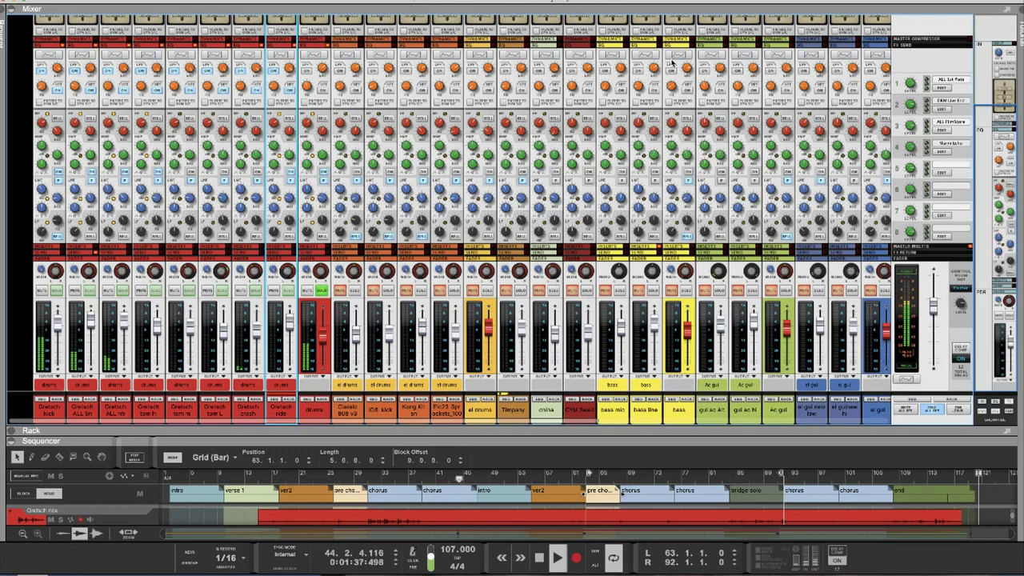
pyautogui.click(685, 292)
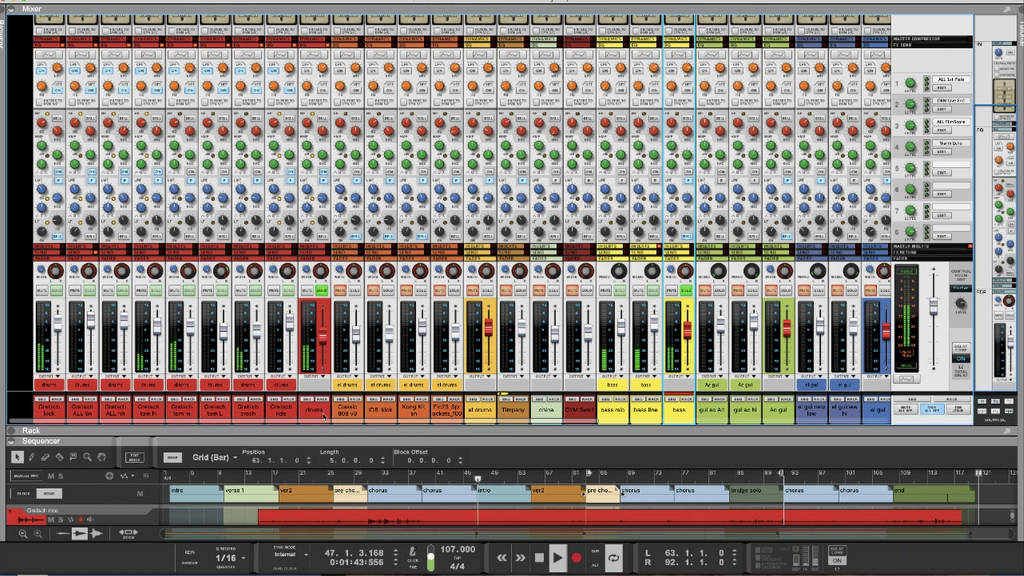
pyautogui.click(681, 56)
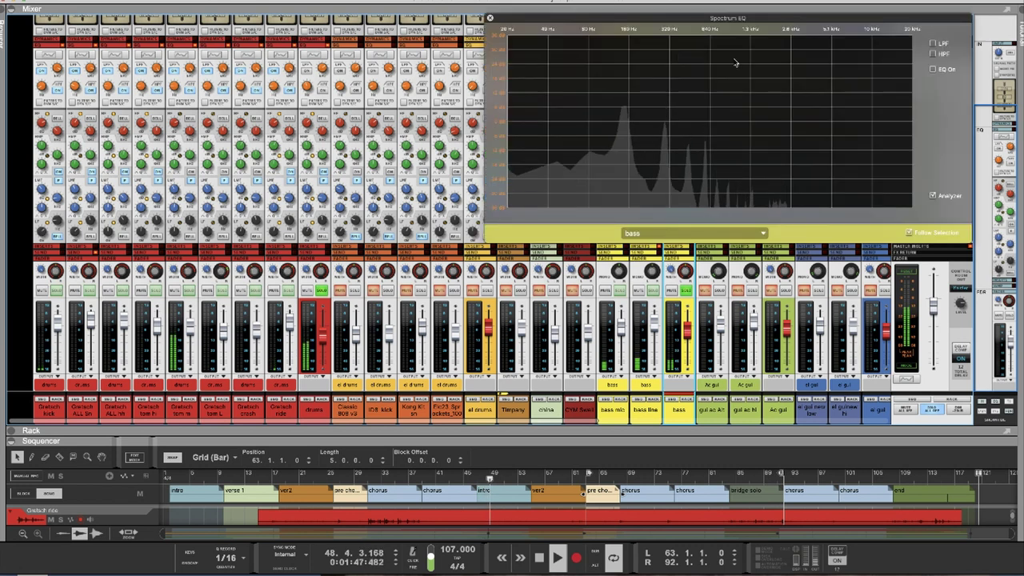
pyautogui.moveTo(533, 21); pyautogui.dragTo(127, 30)
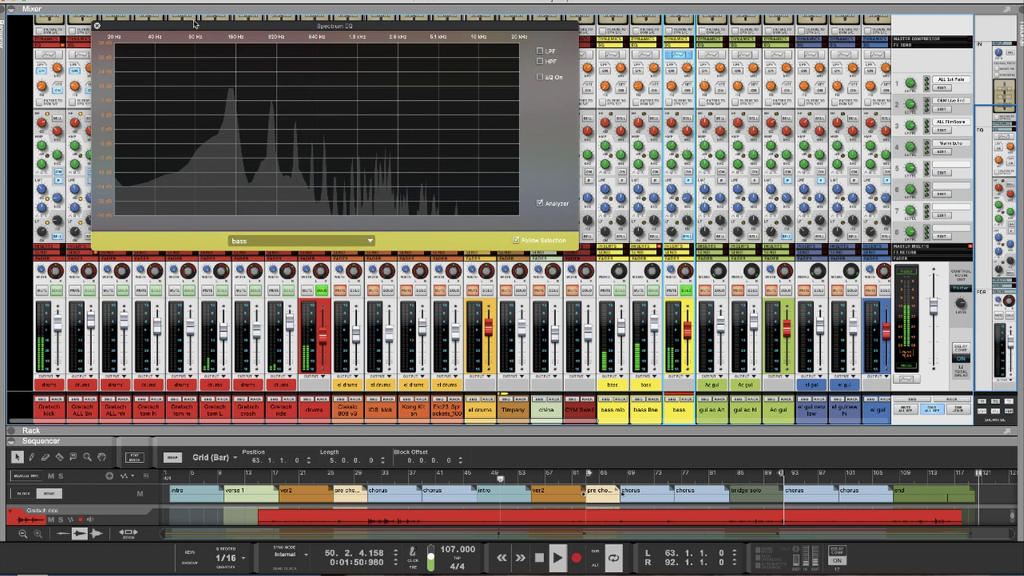
# Step: Enable the high-pass and low-pass filters on the bass, bass line and bass mic channels
pyautogui.click(674, 87)
pyautogui.click(674, 72)
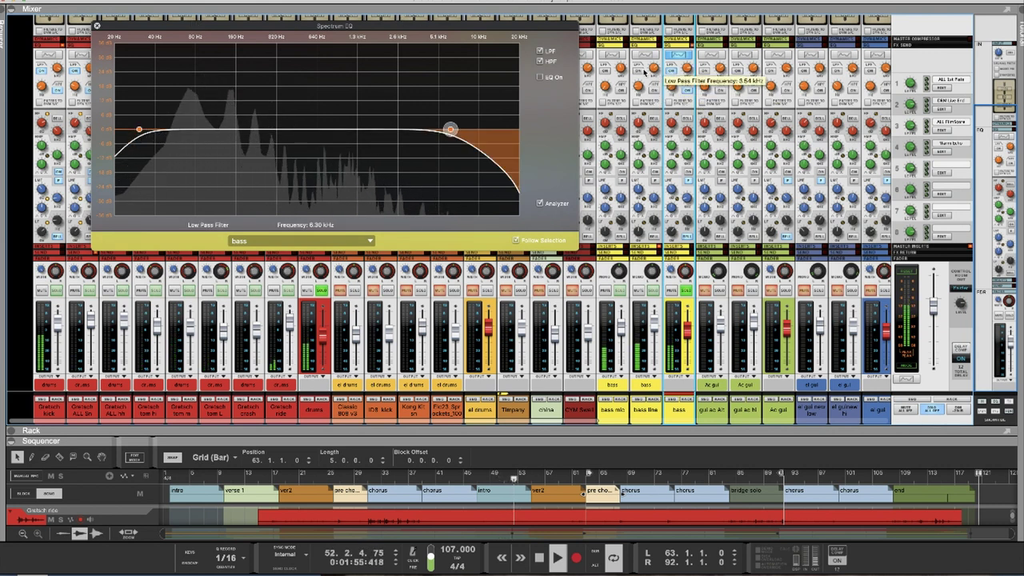
pyautogui.click(642, 73)
pyautogui.click(652, 93)
pyautogui.click(606, 87)
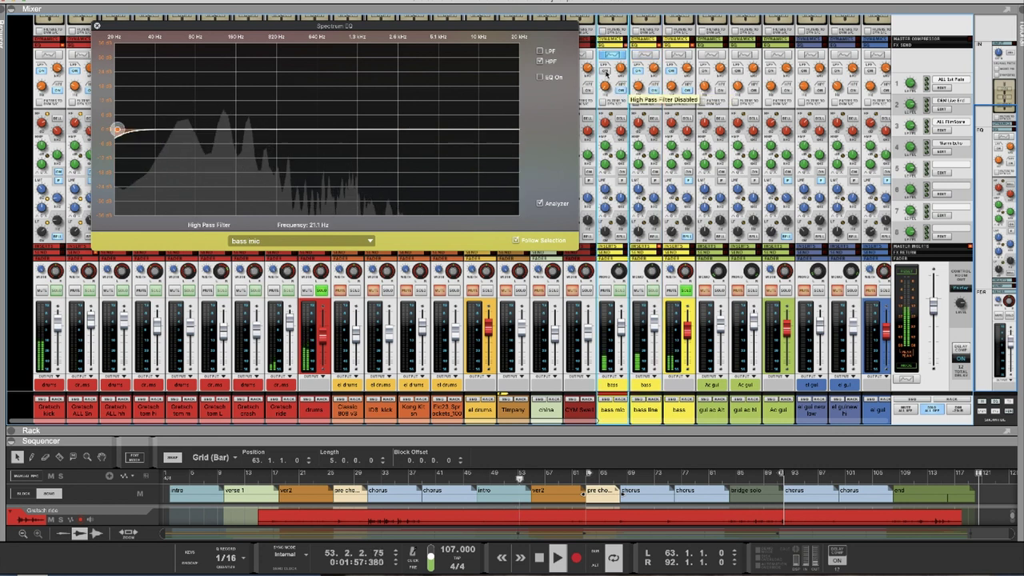
pyautogui.click(605, 72)
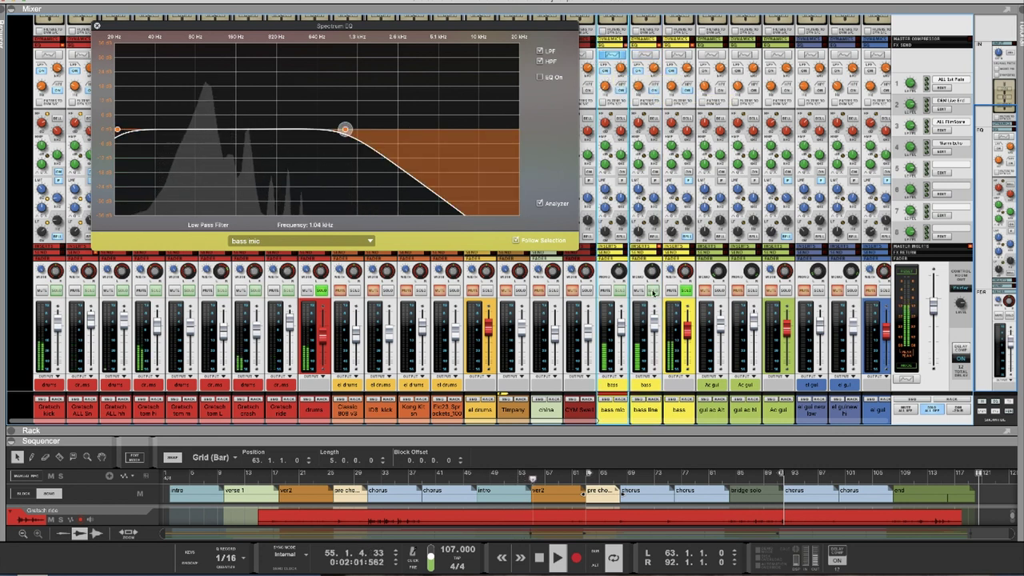
# Step: Audition the bass line channel in solo and release the solo on the bass bus
pyautogui.click(645, 328)
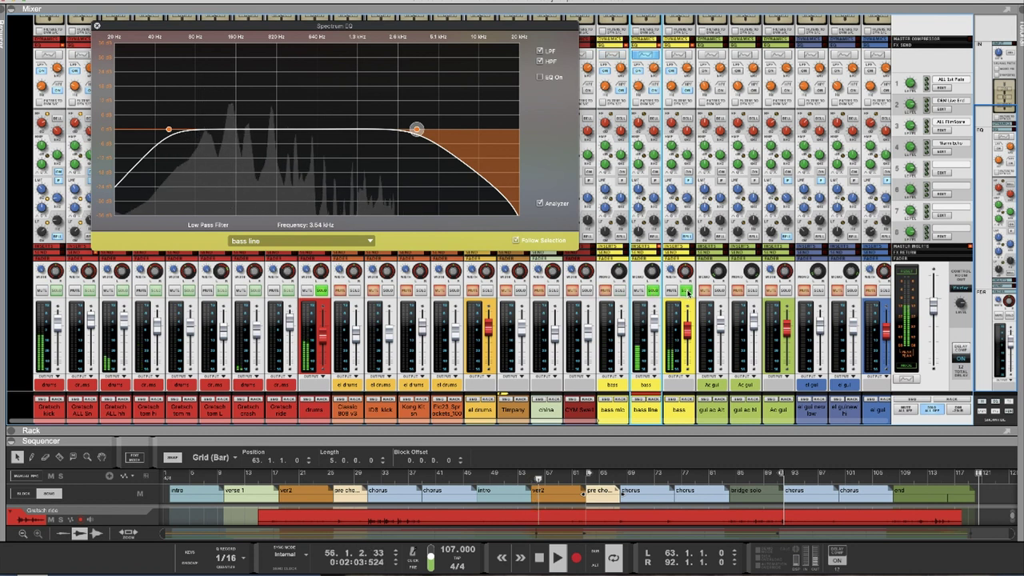
pyautogui.click(670, 293)
pyautogui.click(654, 293)
# Step: Solo the bass mic channel and enable the equalizer on bass mic and bass line
pyautogui.click(615, 320)
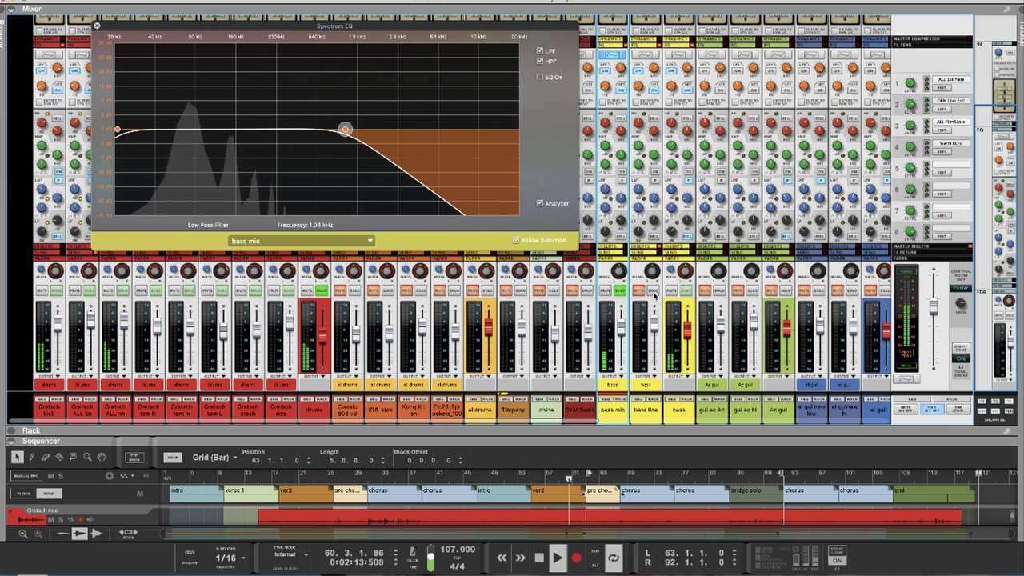
pyautogui.click(640, 172)
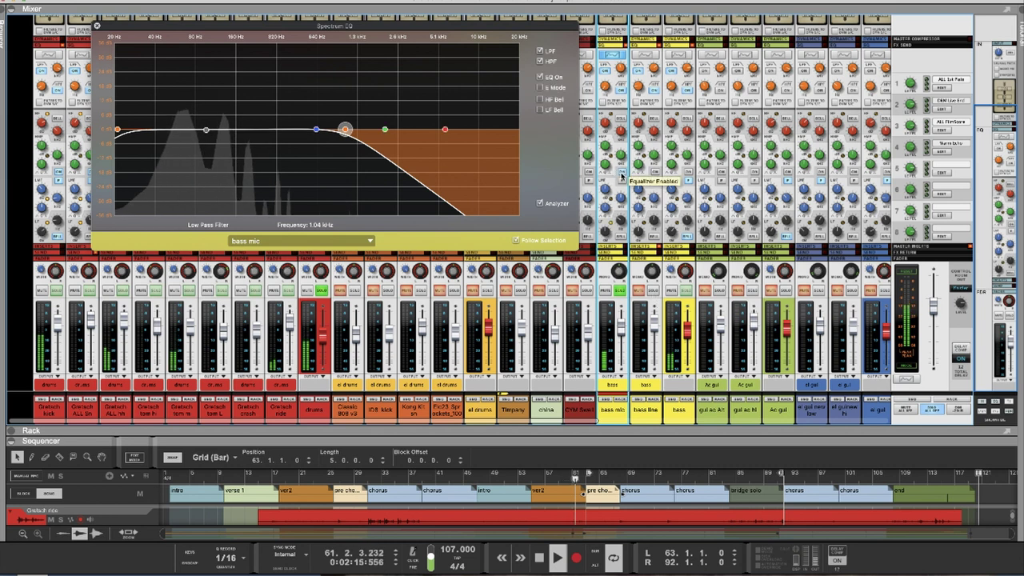
pyautogui.click(654, 178)
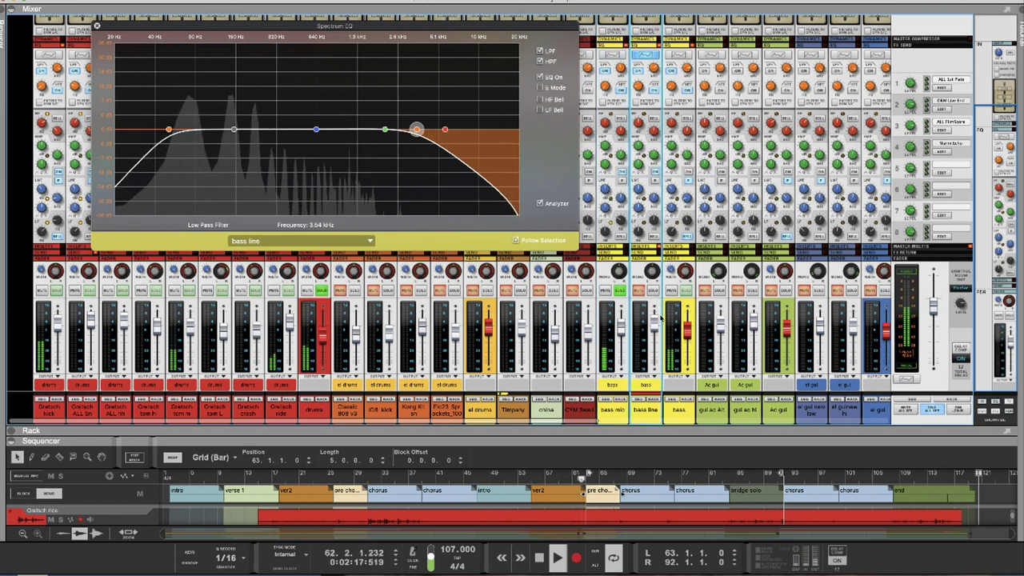
# Step: Move the solo from the bass mic channel to the bass line channel and select bass line
pyautogui.click(632, 344)
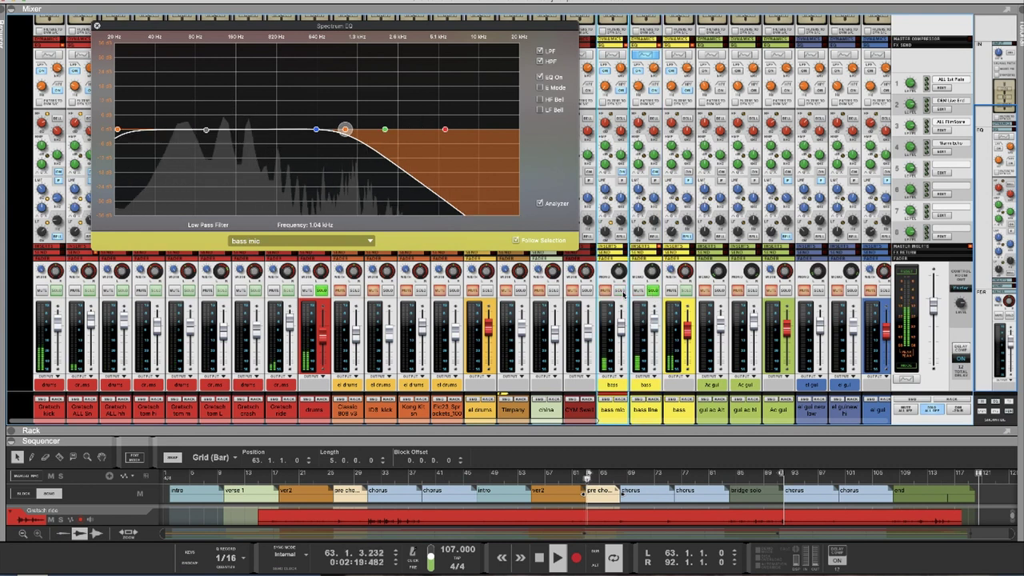
pyautogui.click(644, 400)
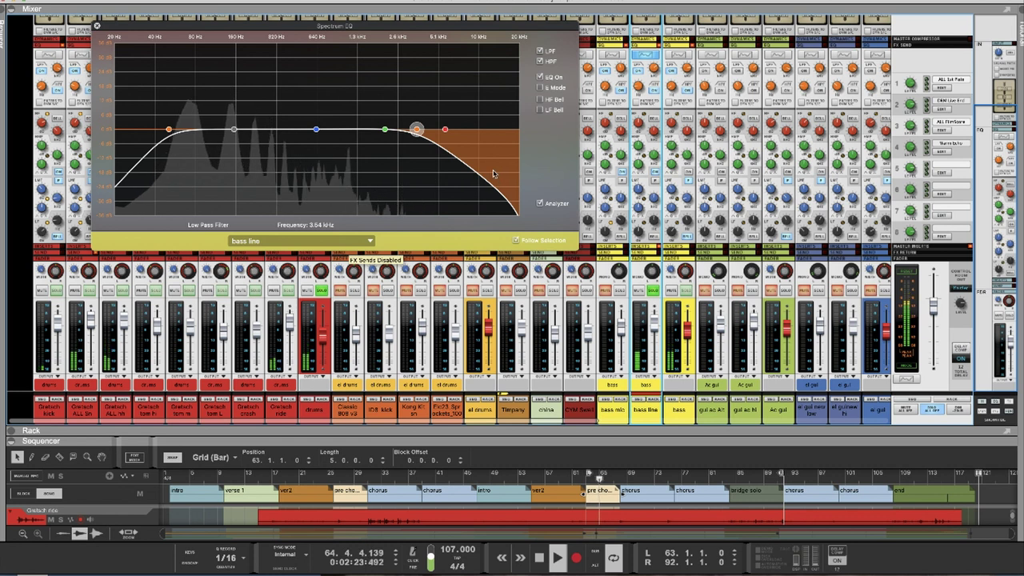
# Step: Show the bass bus in the Spectrum EQ, enable its equalizer and boost the high mid band to about 4 dB at 1.6 kHz
pyautogui.click(684, 57)
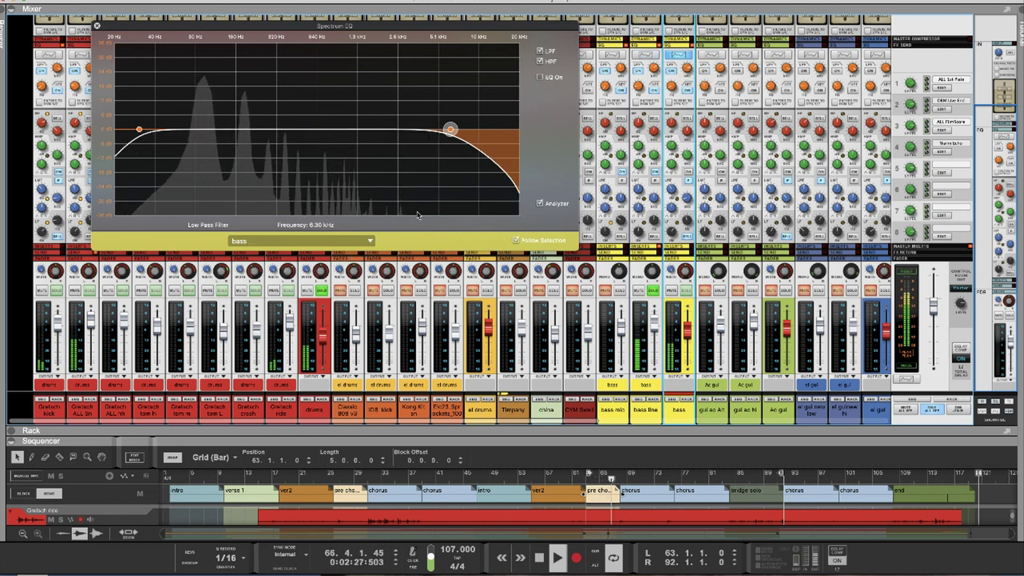
pyautogui.click(539, 78)
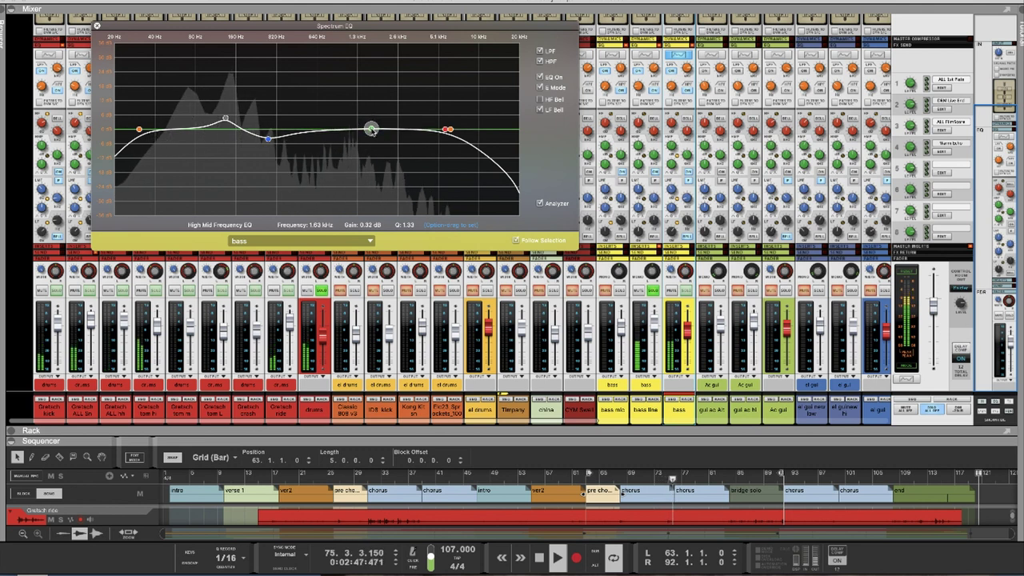
pyautogui.moveTo(372, 123); pyautogui.dragTo(372, 120)
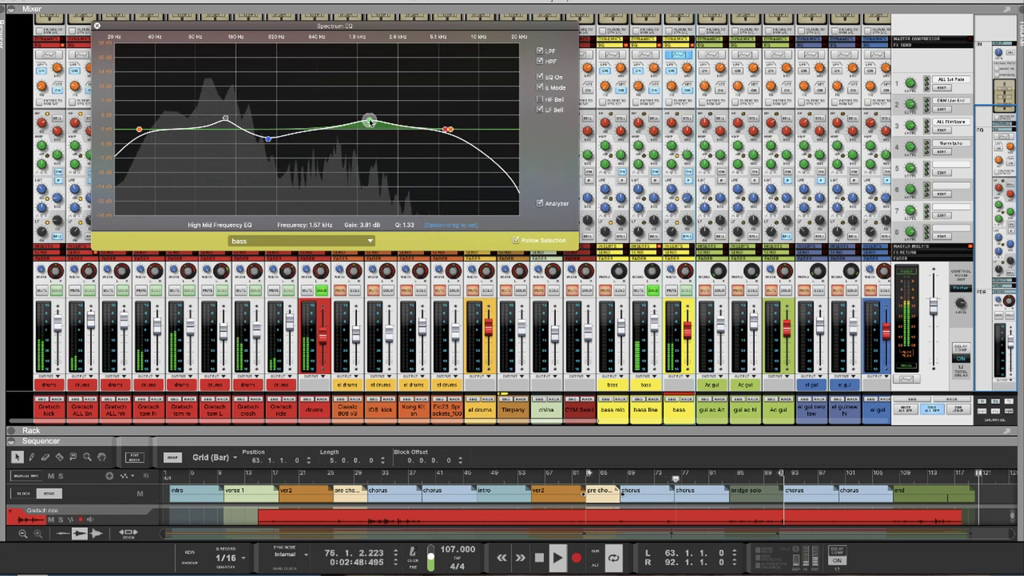
# Step: Compare the bass bus sound with the equalizer bypassed and enabled
pyautogui.click(540, 77)
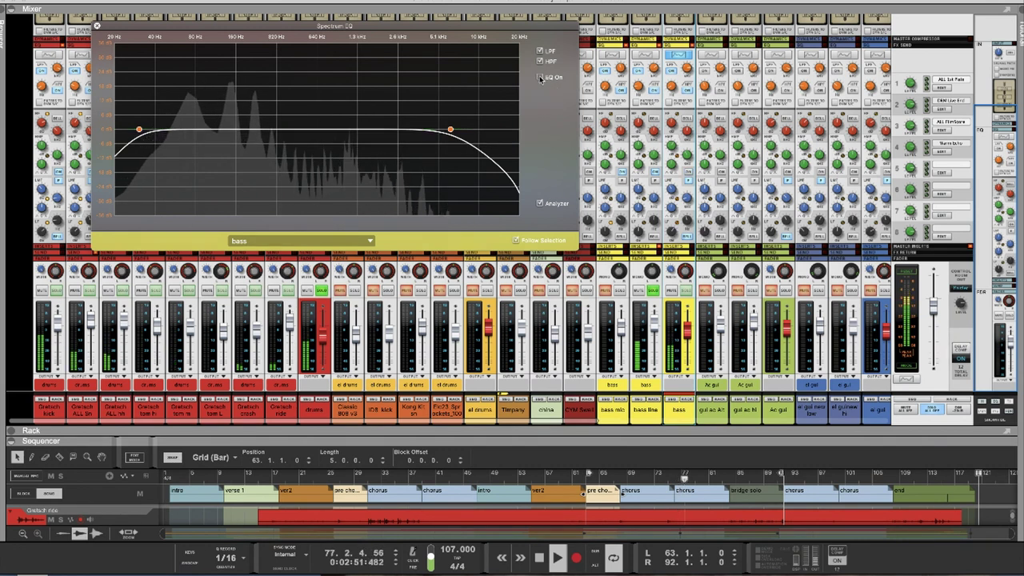
pyautogui.click(540, 77)
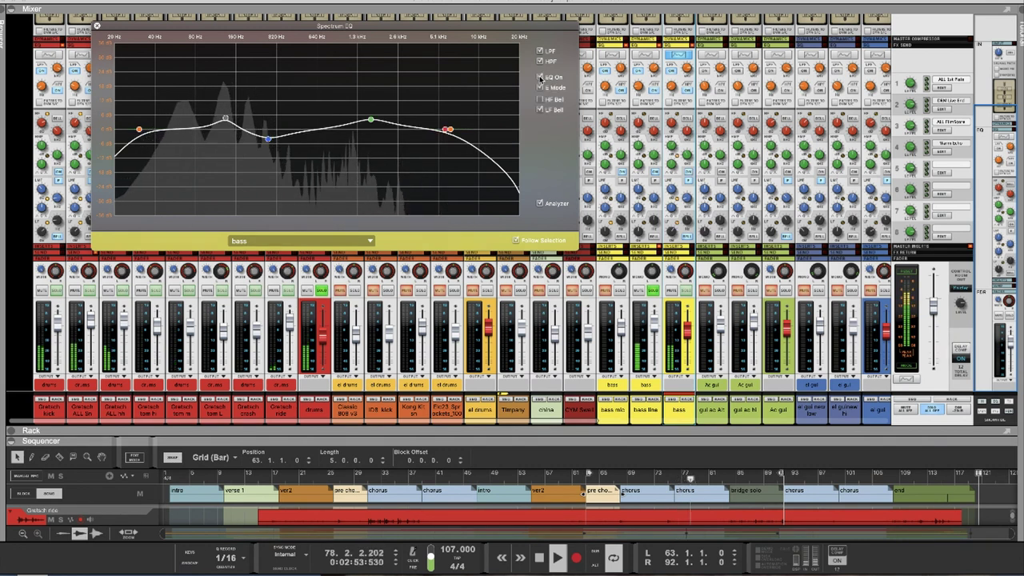
pyautogui.click(540, 76)
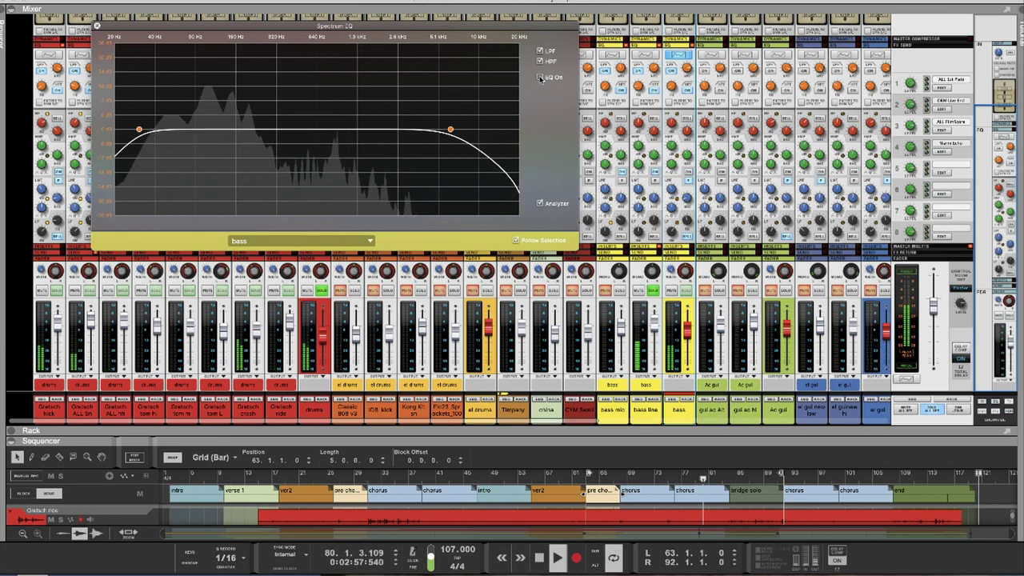
pyautogui.click(539, 76)
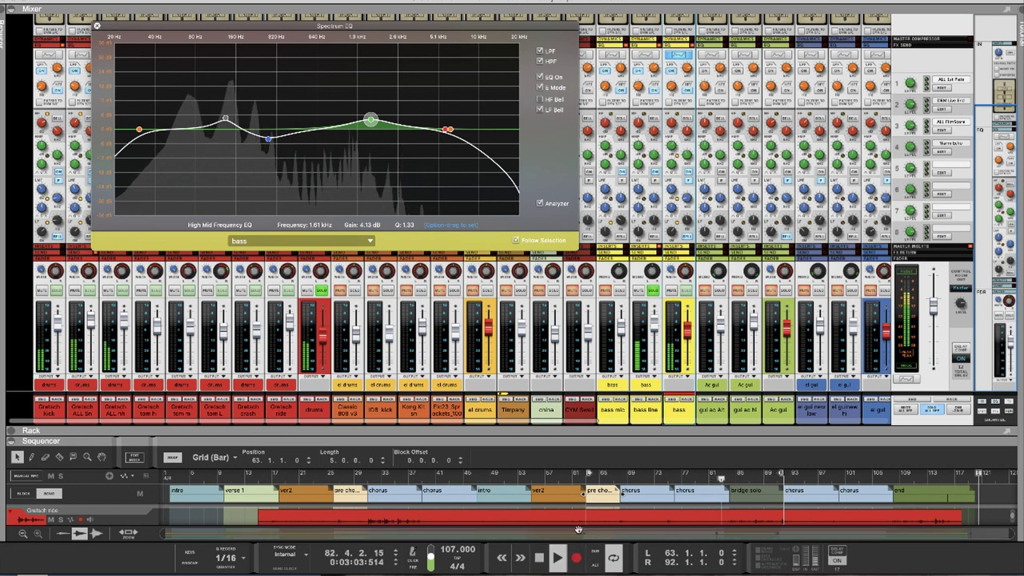
# Step: Solo the Ac gui bus and toggle the mono switch on the Gain device in the rack
pyautogui.click(786, 293)
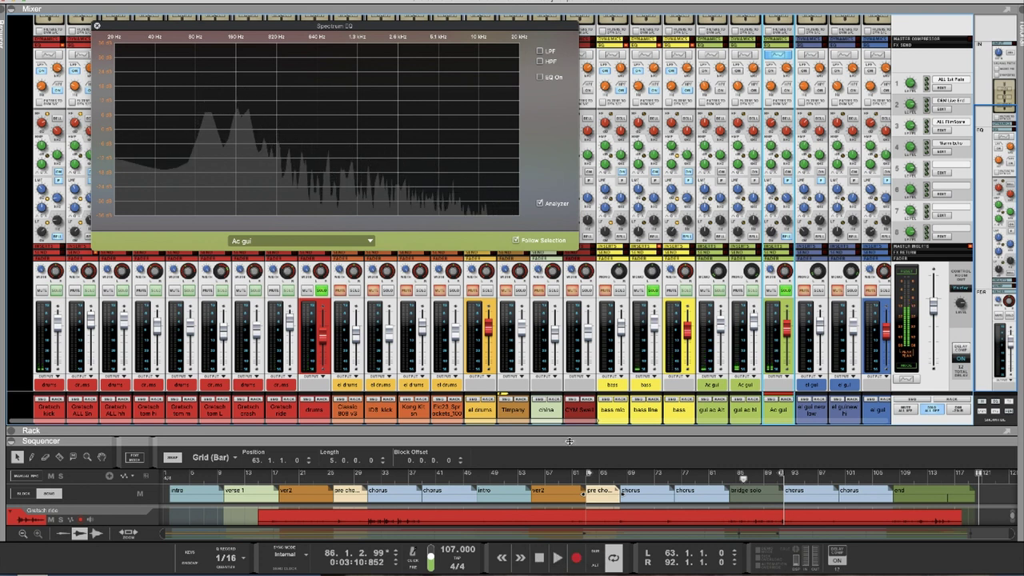
pyautogui.moveTo(569, 440); pyautogui.dragTo(291, 484)
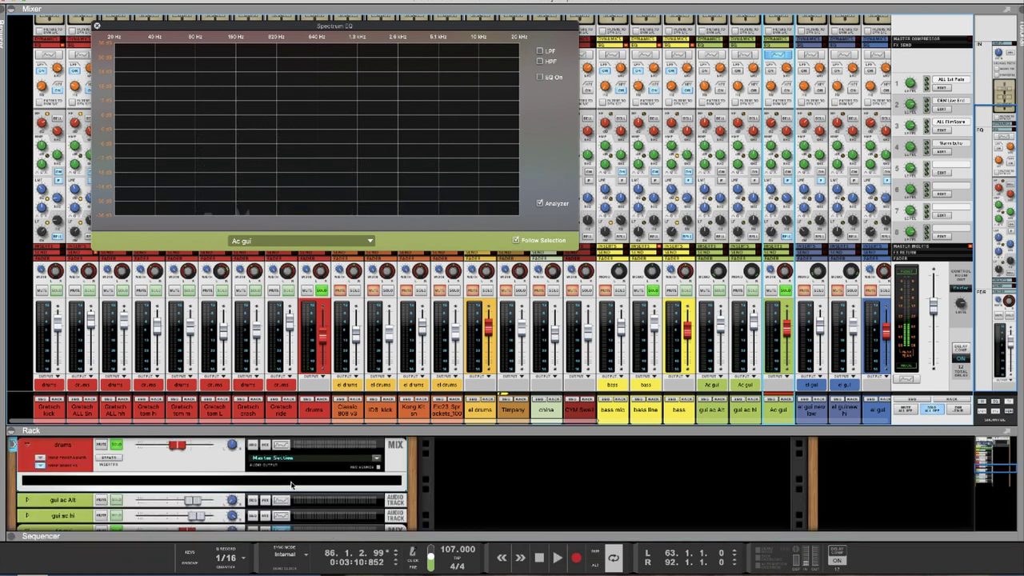
pyautogui.scroll(5, 291, 483)
pyautogui.scroll(-4, 291, 483)
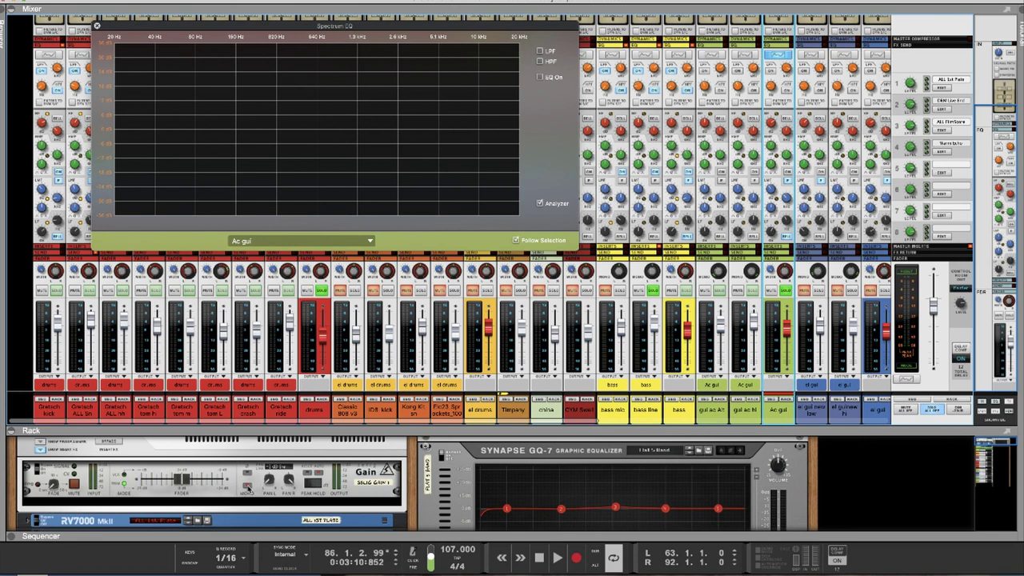
pyautogui.click(248, 488)
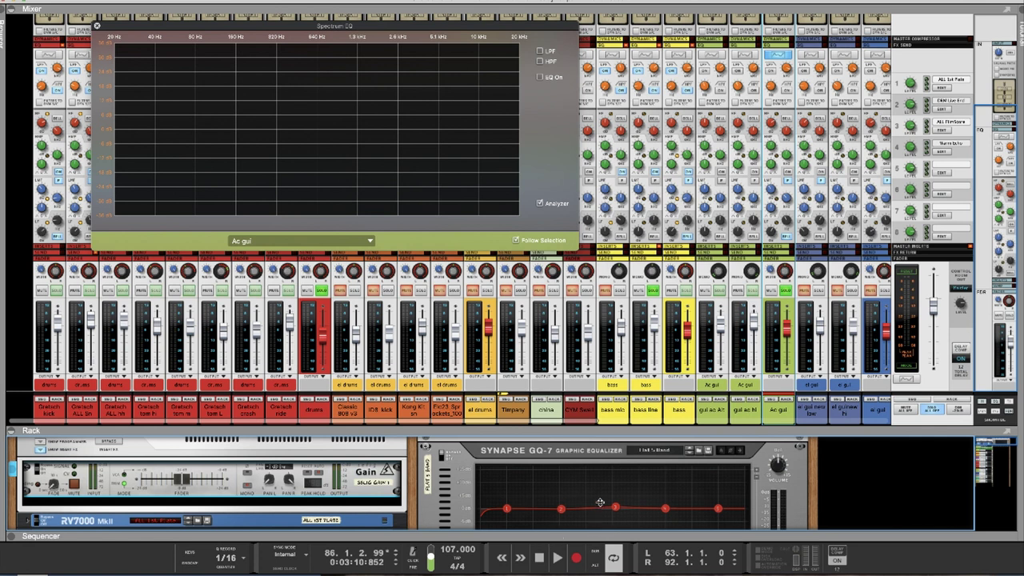
# Step: Show the sequencer together with the rack and audition the soloed channels from bar 64
pyautogui.press('F7')
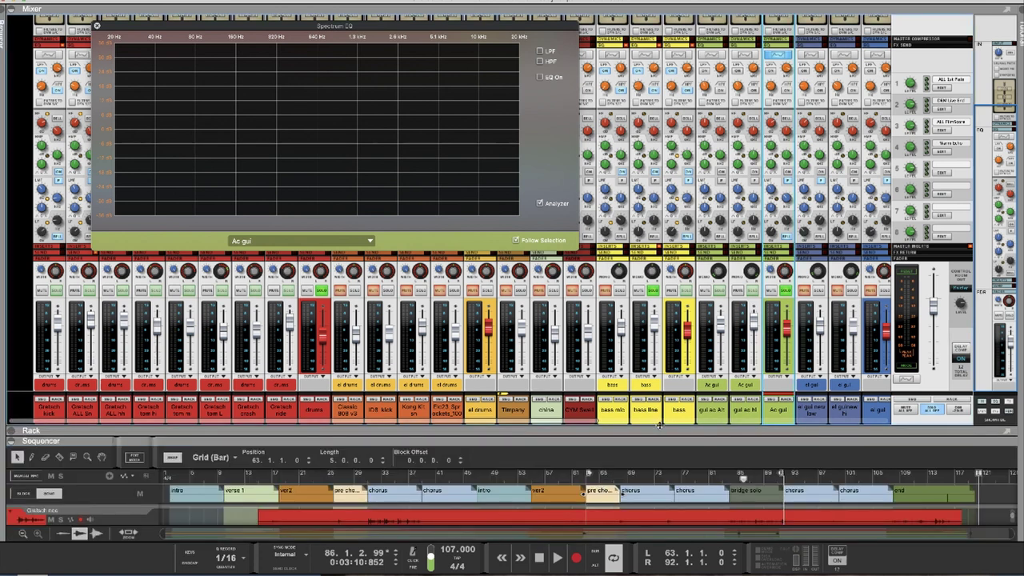
pyautogui.press('F6')
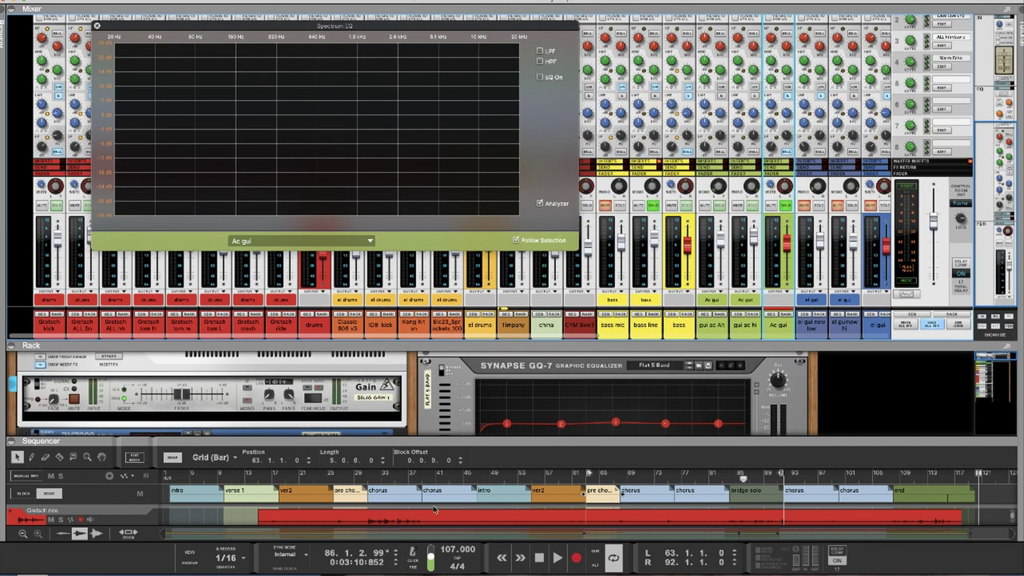
pyautogui.click(590, 476)
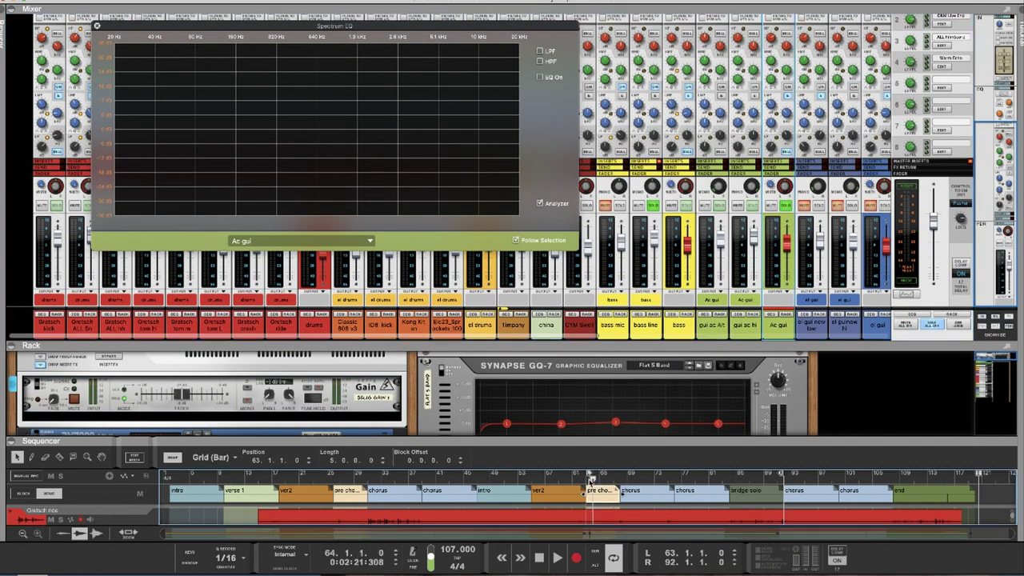
pyautogui.press('space')
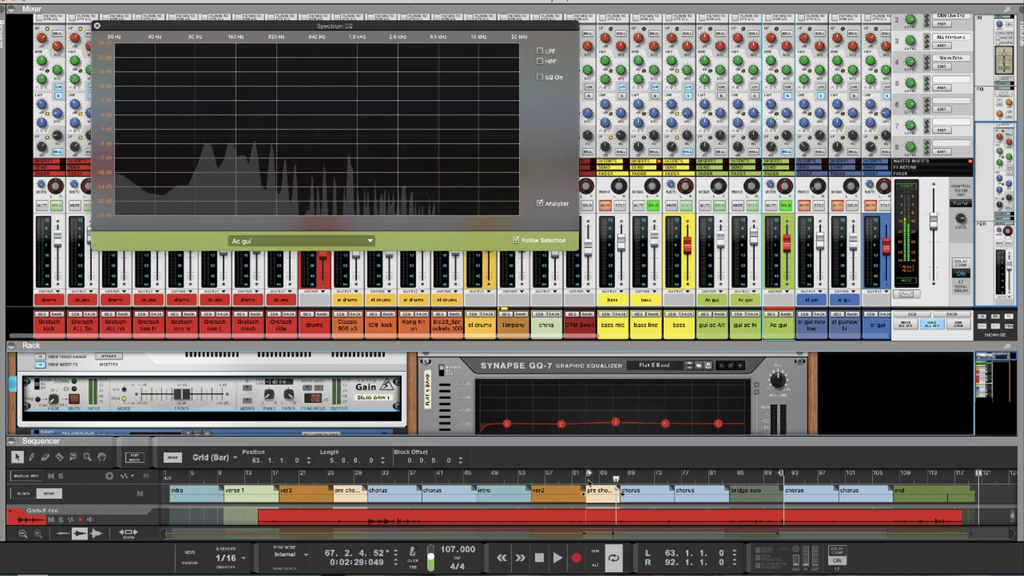
pyautogui.press('space')
pyautogui.press('space')
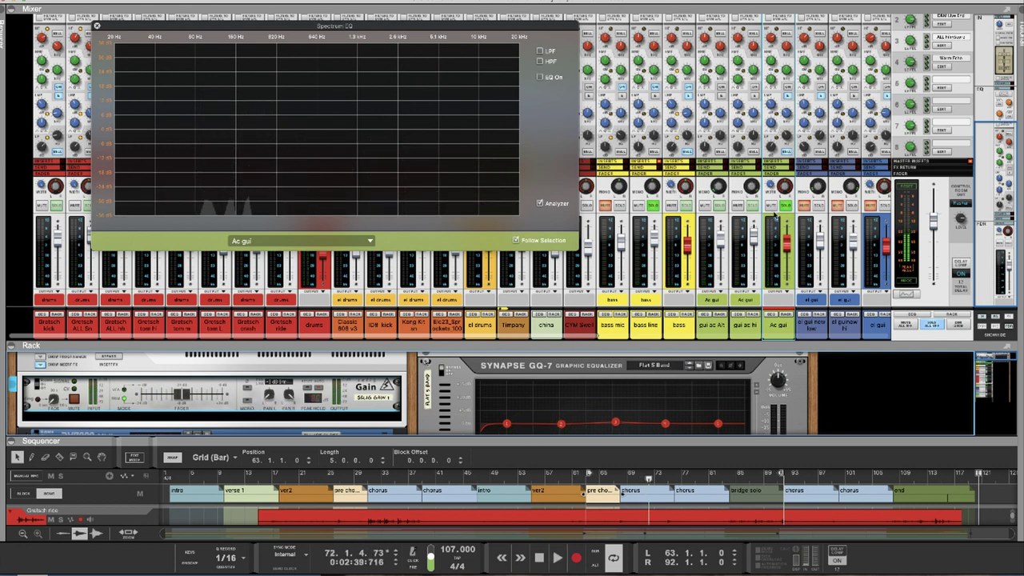
# Step: Resume playback and release the solo on drums, bass line and bass, leaving only the Ac gui bus soloed
pyautogui.scroll(2, 776, 212)
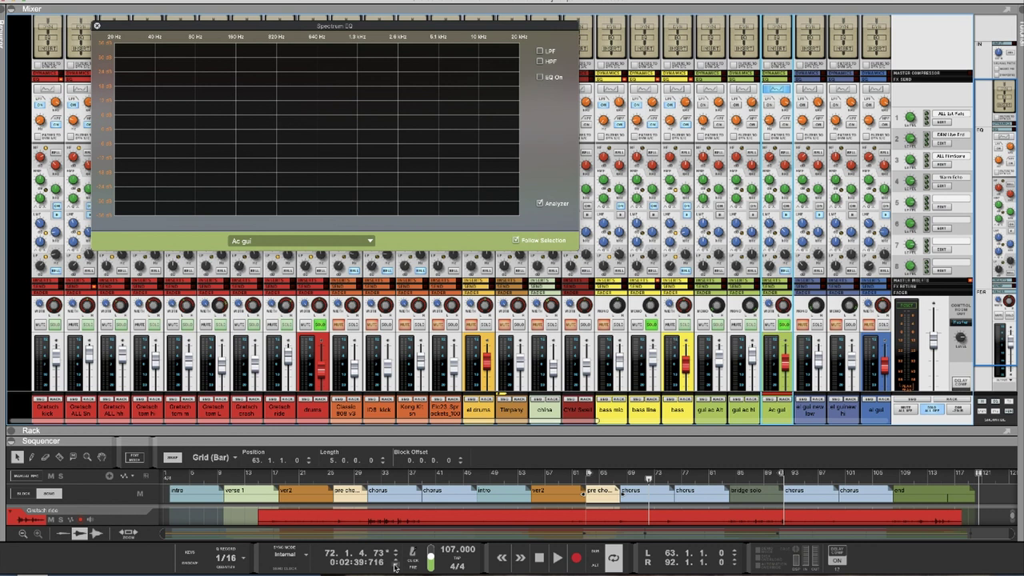
pyautogui.click(559, 558)
pyautogui.click(323, 331)
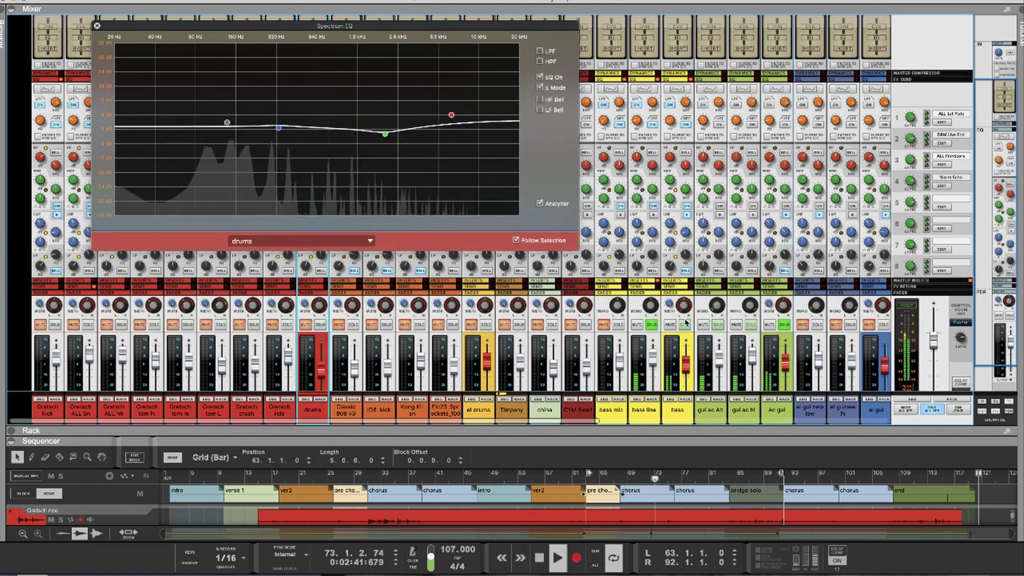
pyautogui.click(663, 325)
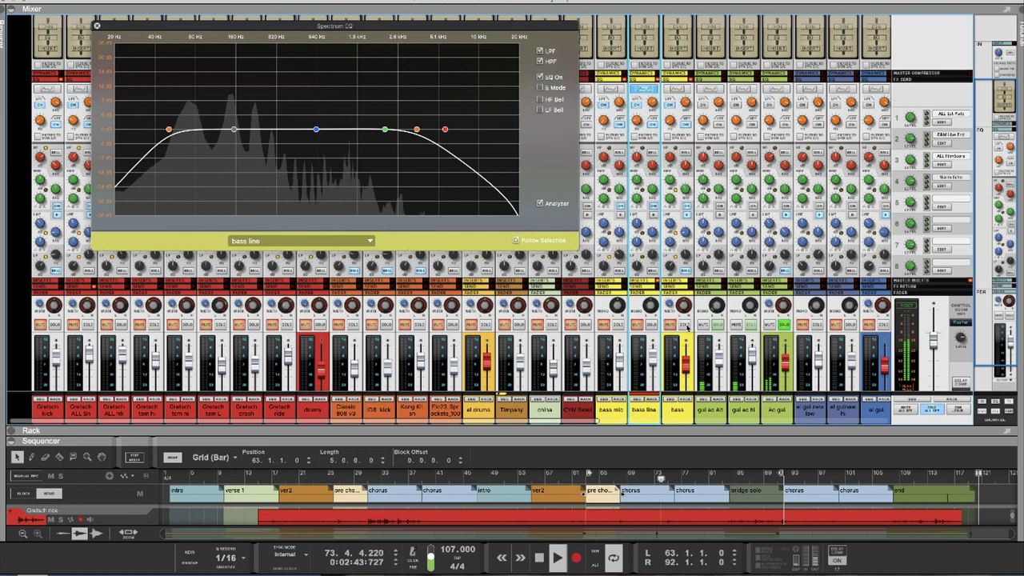
pyautogui.click(687, 328)
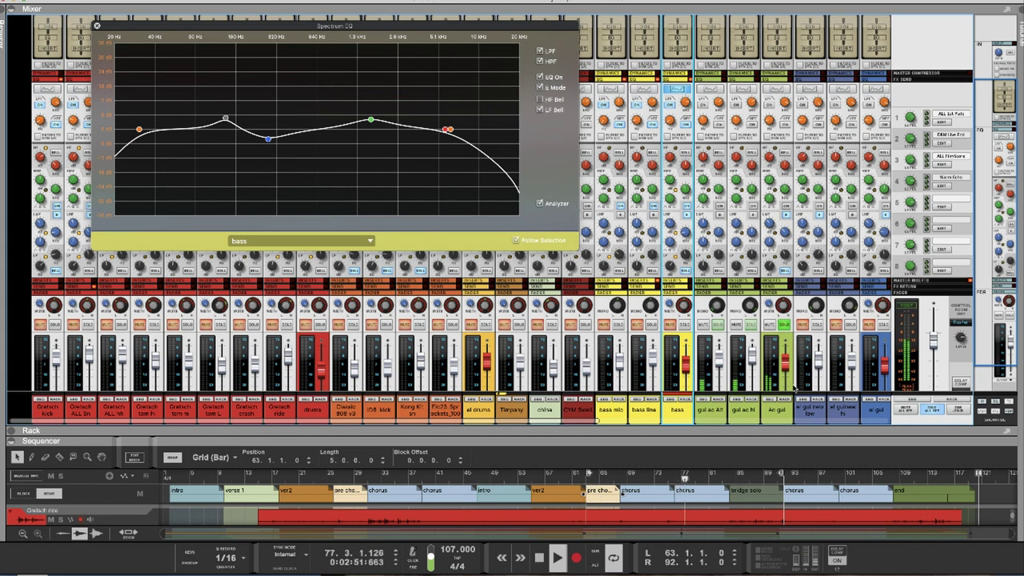
# Step: Show the Ac gui bus in the Spectrum EQ, enable its equalizer and inspect each band's frequency and gain
pyautogui.click(782, 94)
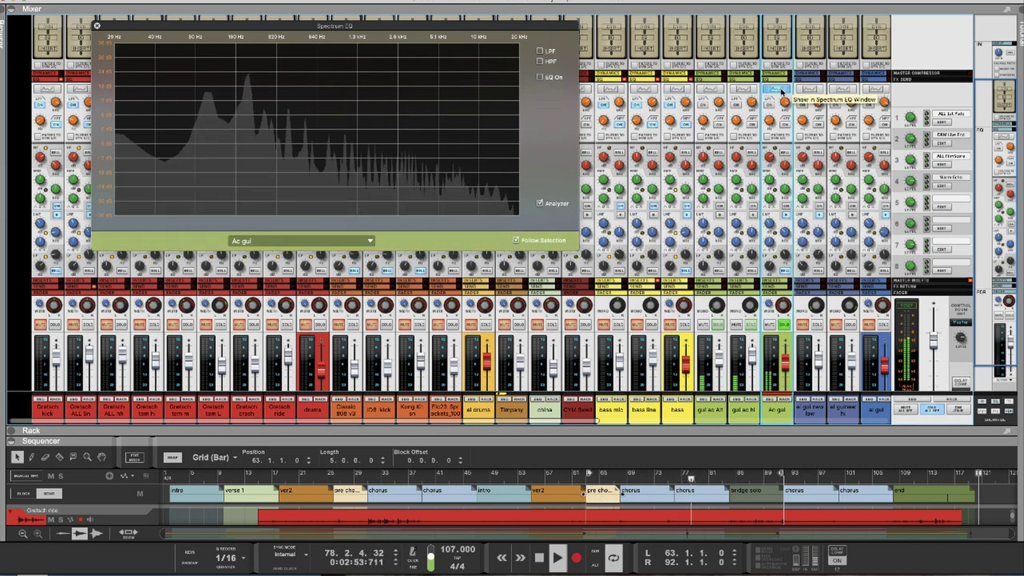
pyautogui.click(540, 78)
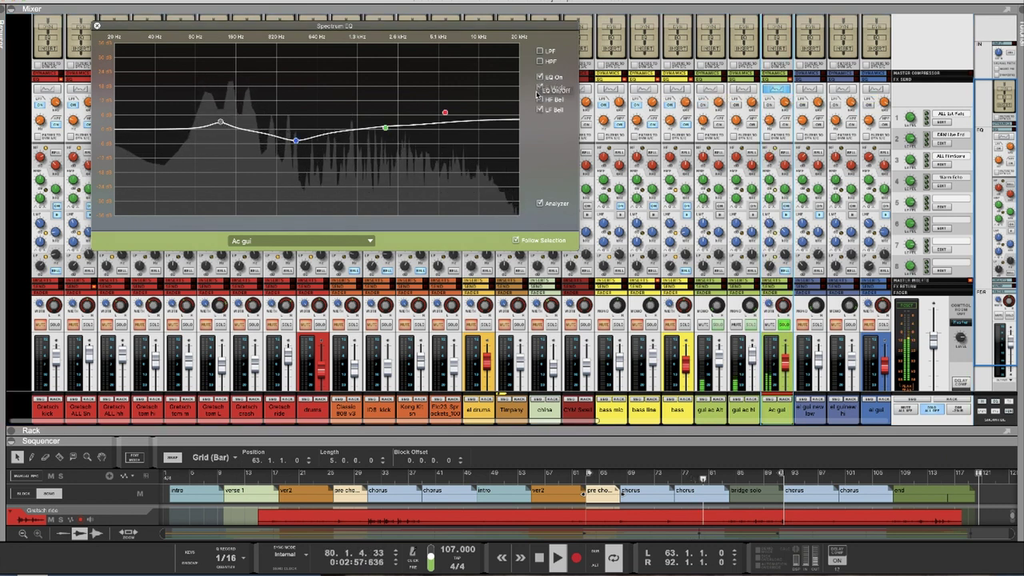
pyautogui.moveTo(444, 113)
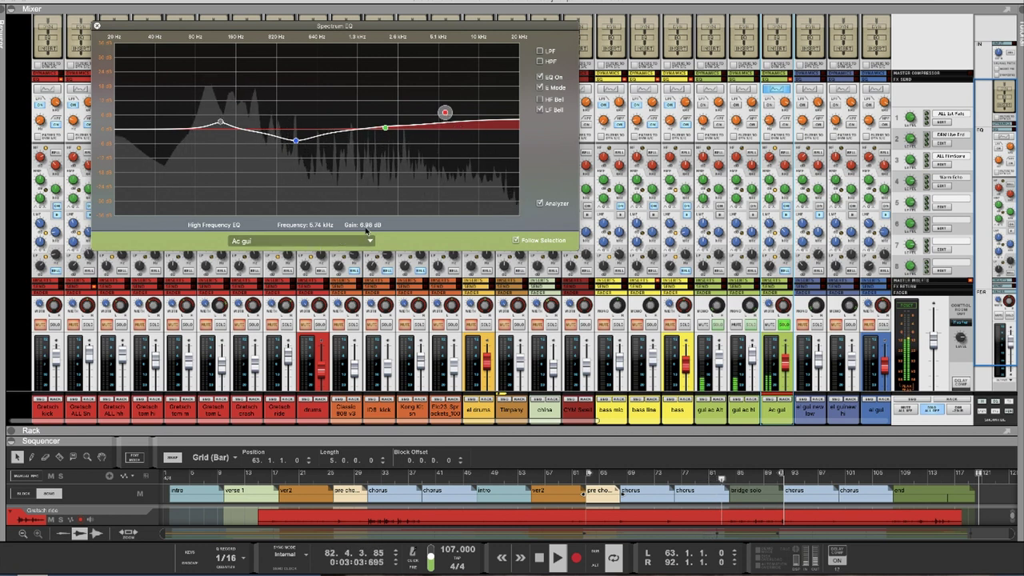
pyautogui.moveTo(386, 129)
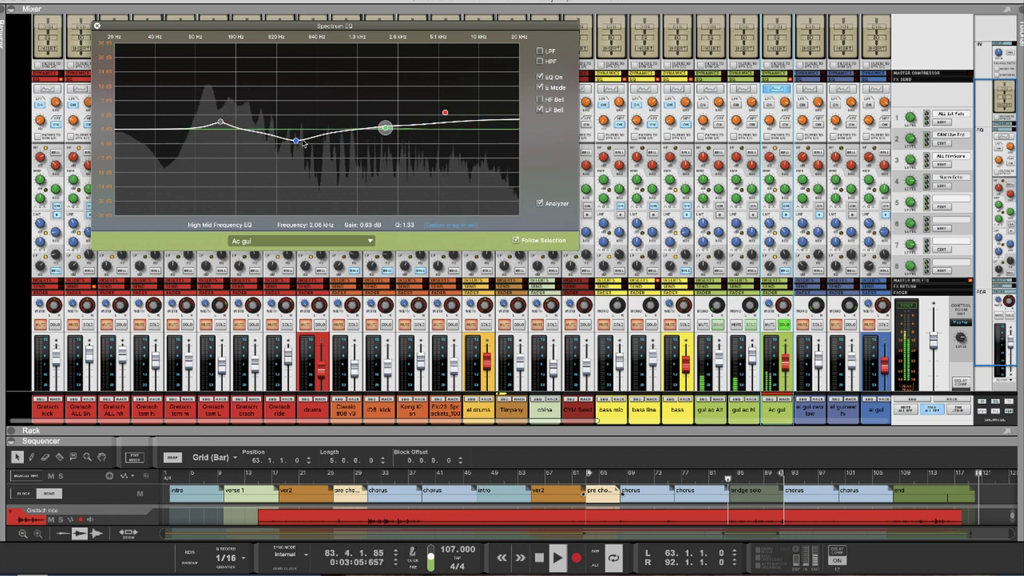
pyautogui.moveTo(297, 142)
pyautogui.moveTo(222, 125)
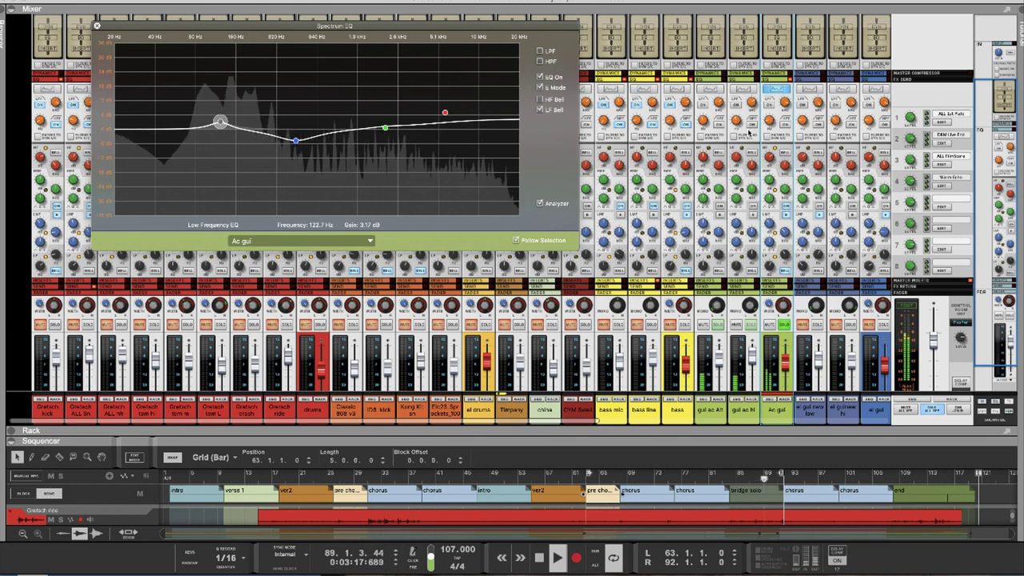
# Step: Show the gui ac hi channel in the Spectrum EQ and check its equalizer switched on and off
pyautogui.click(743, 93)
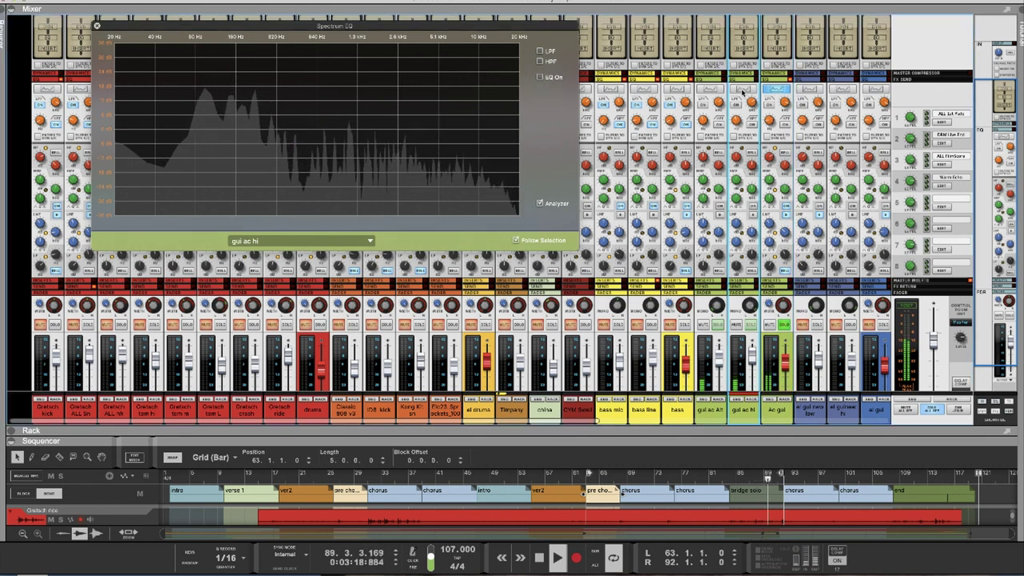
pyautogui.click(540, 78)
pyautogui.click(540, 78)
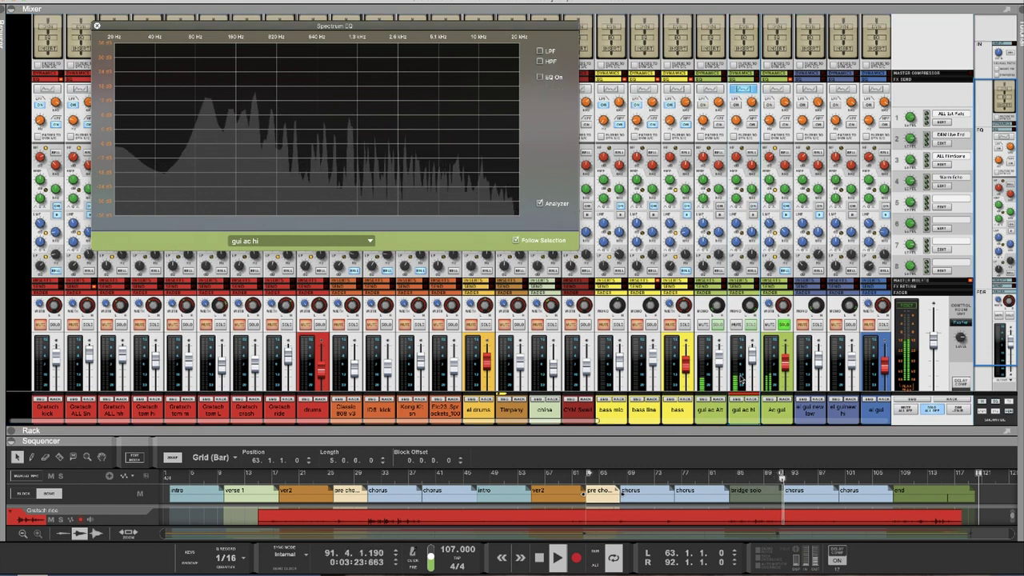
# Step: Return the Spectrum EQ to the Ac gui bus and enable its low-pass and high-pass filters
pyautogui.click(776, 92)
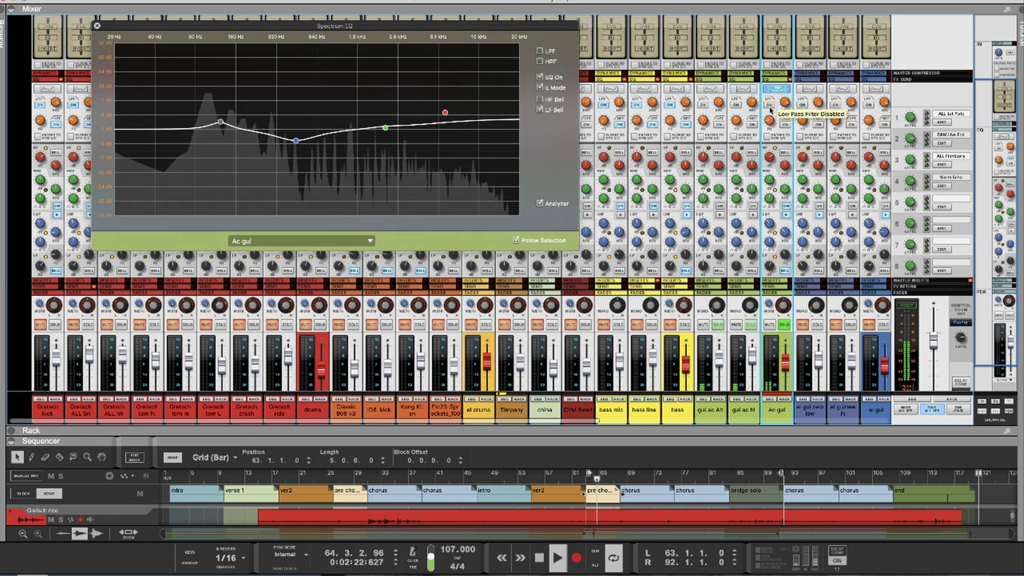
pyautogui.click(772, 110)
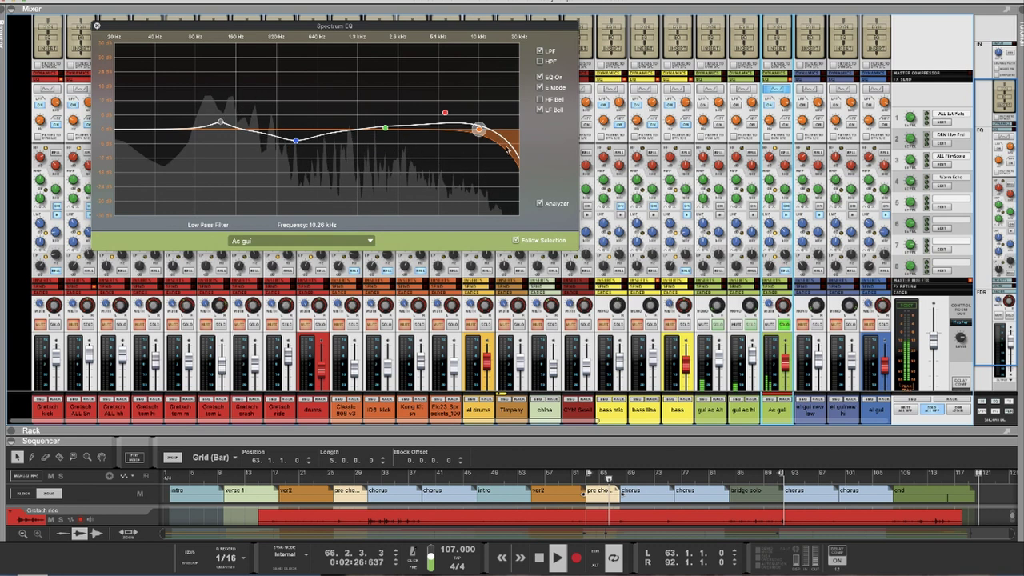
pyautogui.click(785, 127)
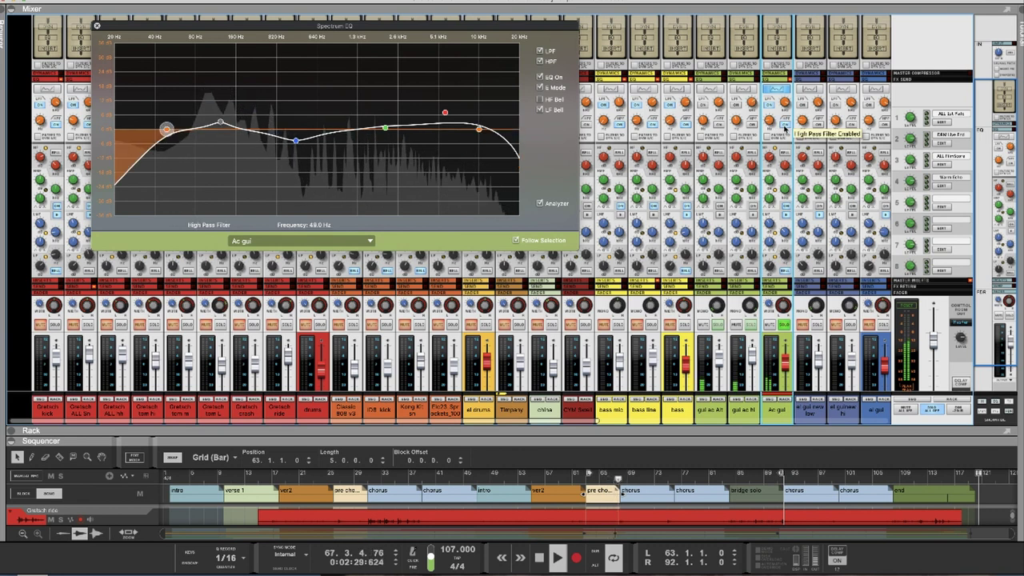
# Step: Sweep the Ac gui high-pass filter up to about 205 Hz and bring it back to about 128 Hz
pyautogui.click(167, 129)
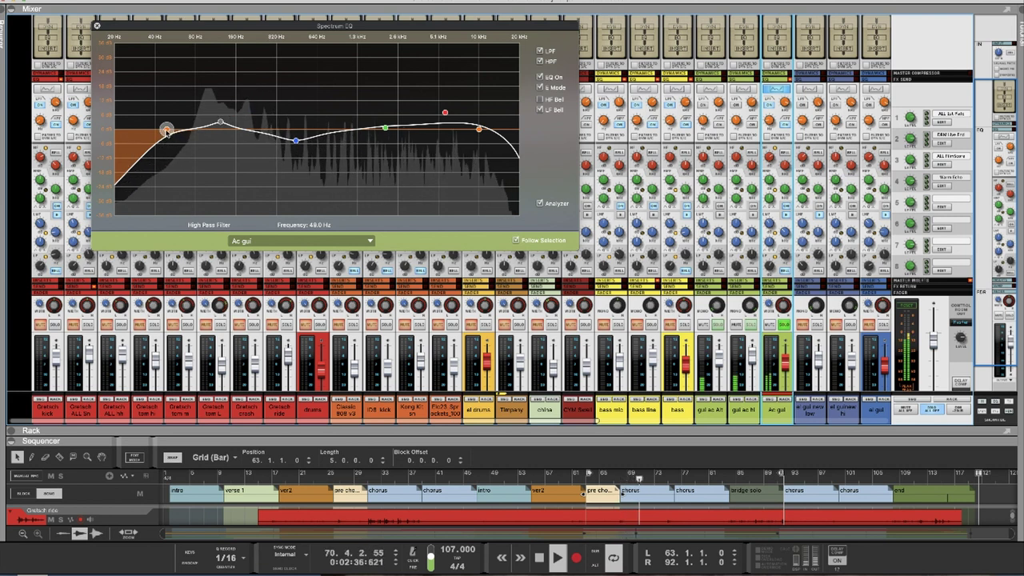
pyautogui.moveTo(166, 129); pyautogui.dragTo(250, 130)
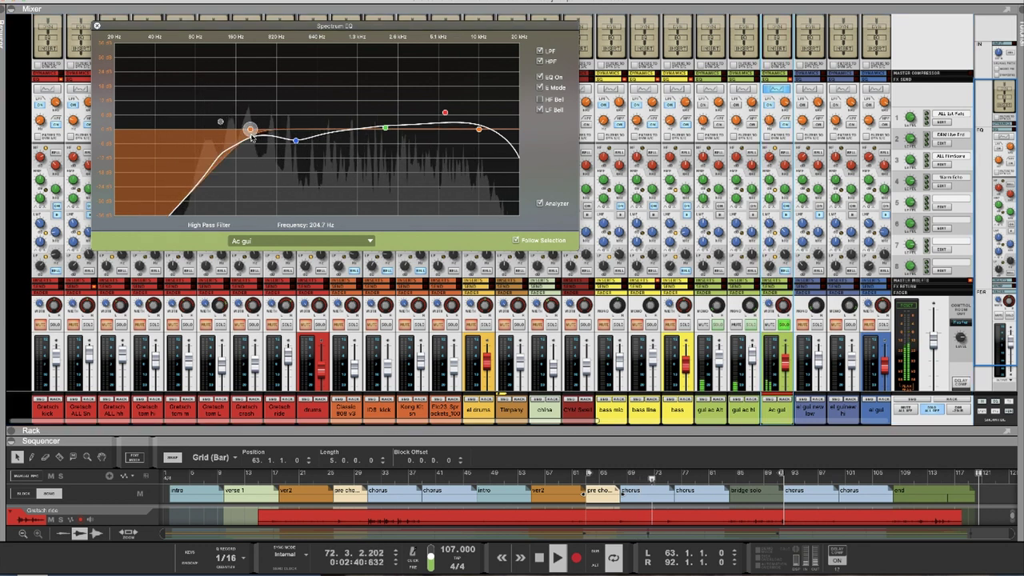
pyautogui.moveTo(252, 137); pyautogui.dragTo(239, 138)
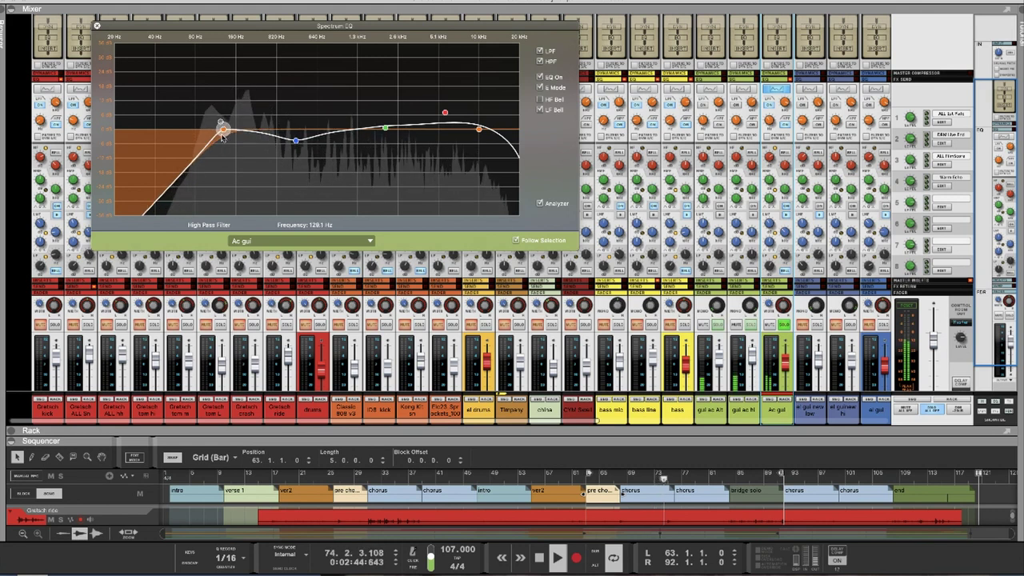
# Step: Sweep the Ac gui high-pass filter down to about 66 Hz and raise it slightly again
pyautogui.moveTo(190, 137); pyautogui.dragTo(185, 137)
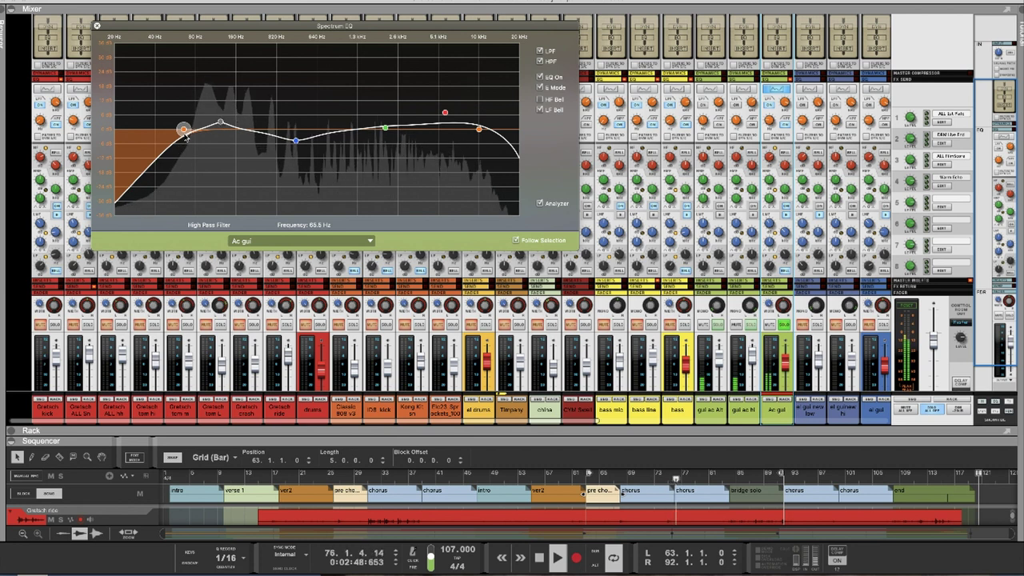
pyautogui.moveTo(186, 136)
pyautogui.mouseDown()
pyautogui.moveTo(306, 140)
pyautogui.moveTo(157, 140)
pyautogui.moveTo(201, 141)
pyautogui.mouseUp()
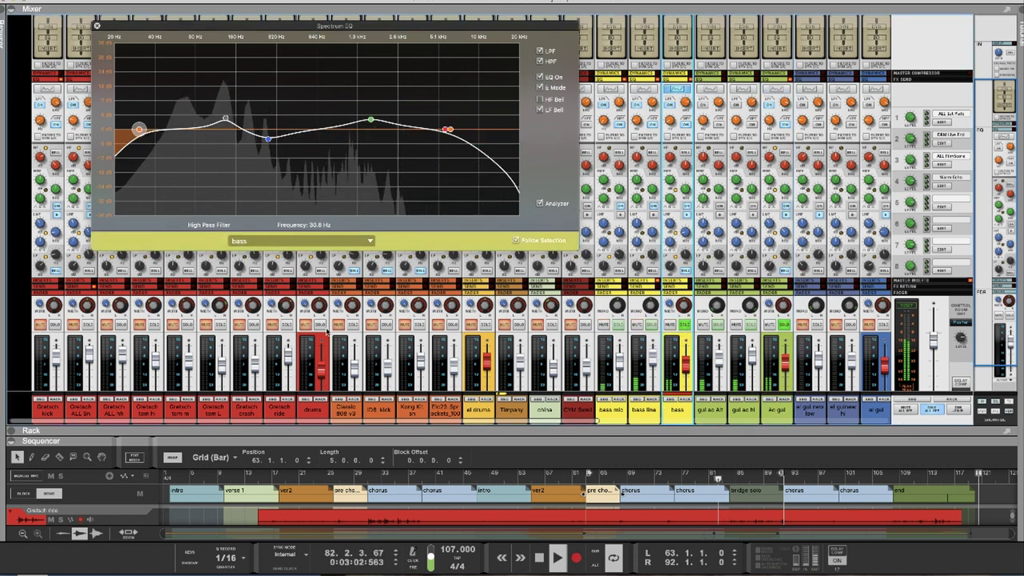
# Step: Solo the drums bus alongside the bass and Ac gui, and return the Spectrum EQ to Ac gui
pyautogui.click(320, 326)
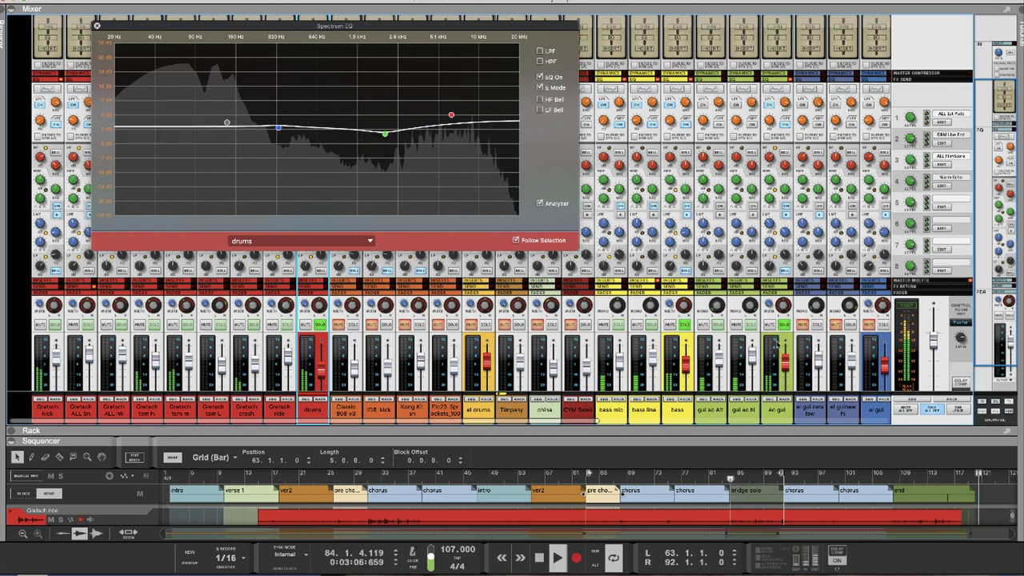
pyautogui.click(780, 144)
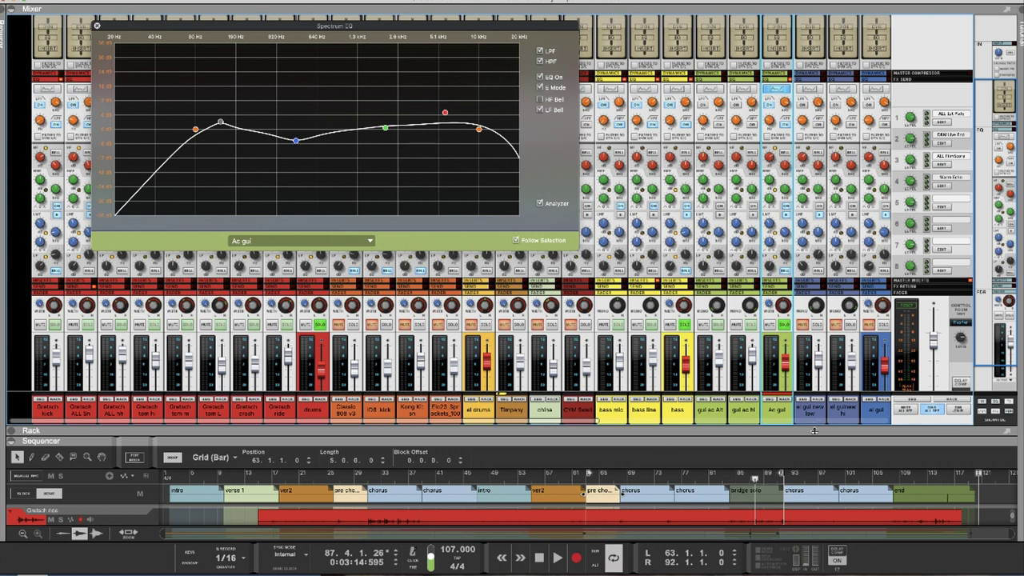
pyautogui.press('F6')
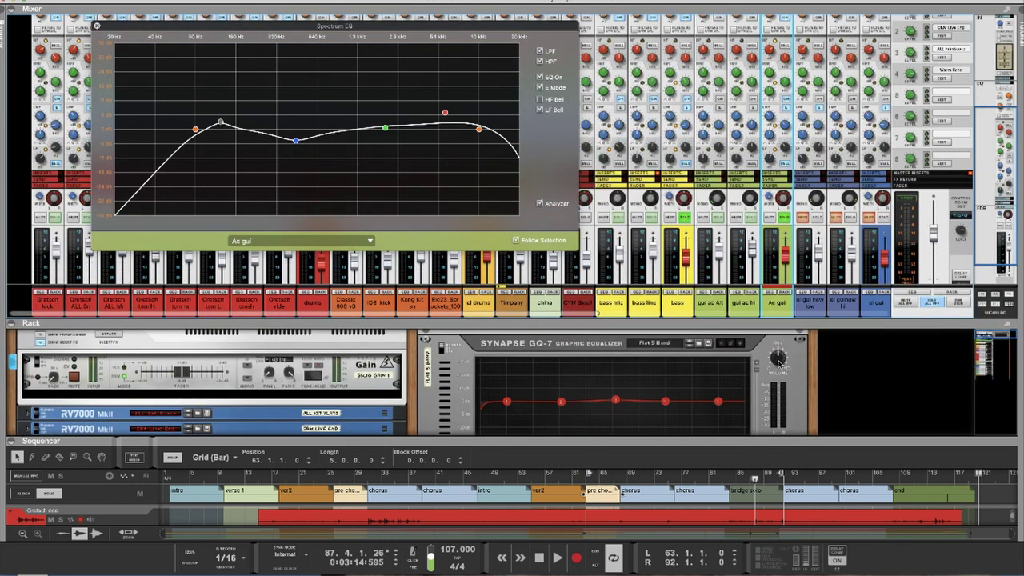
pyautogui.moveTo(778, 357); pyautogui.dragTo(781, 366)
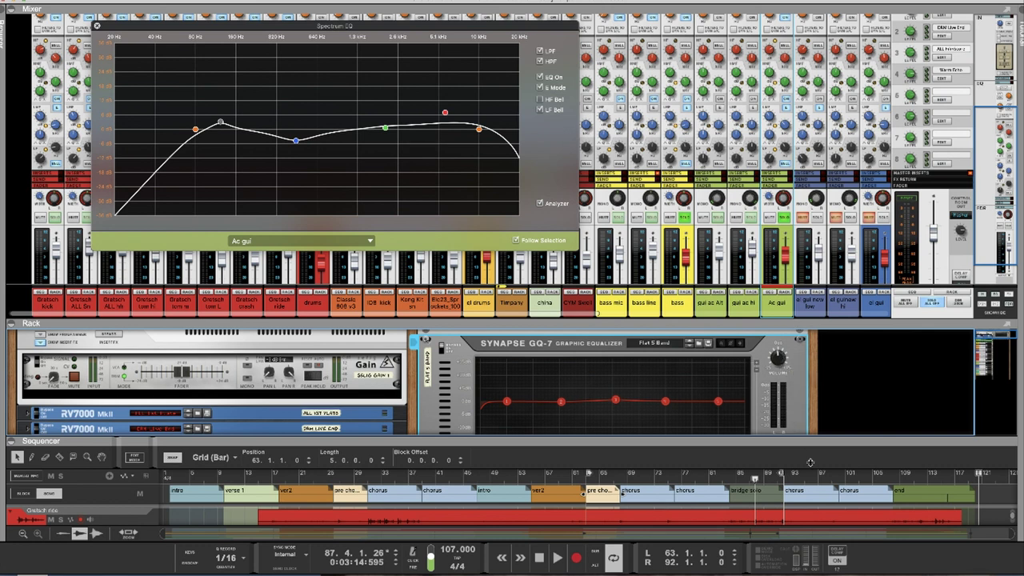
pyautogui.moveTo(647, 318); pyautogui.dragTo(643, 431)
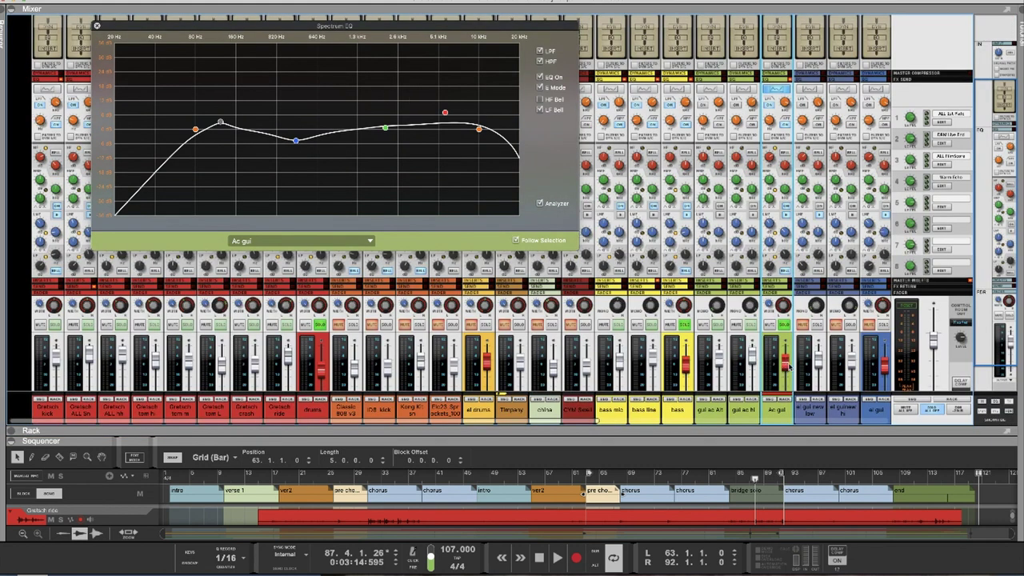
# Step: Inspect the Ac gui high-mid band, move playback to bar 64, check the Ac gui fader level and play the soloed buses
pyautogui.click(386, 128)
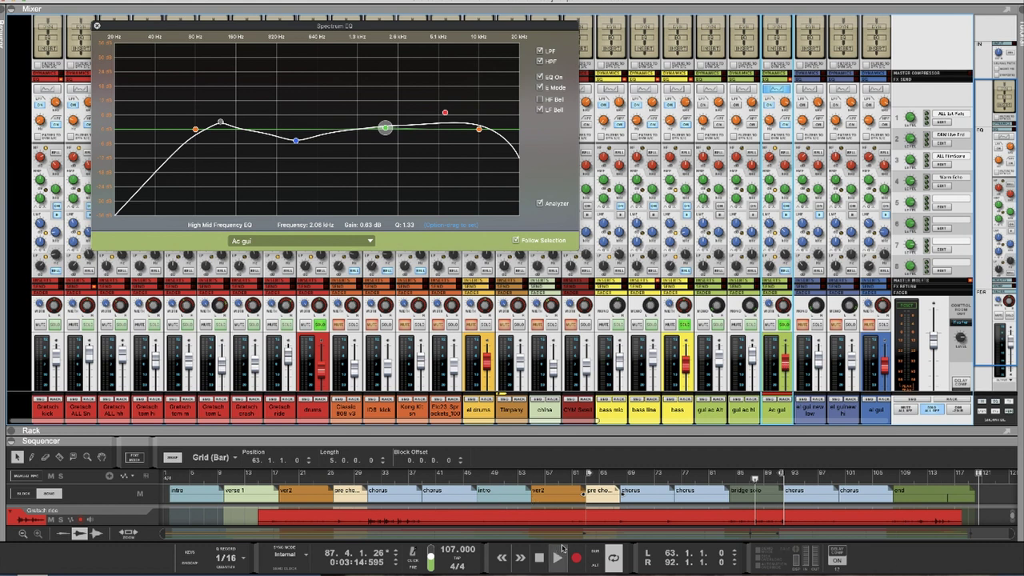
pyautogui.click(590, 474)
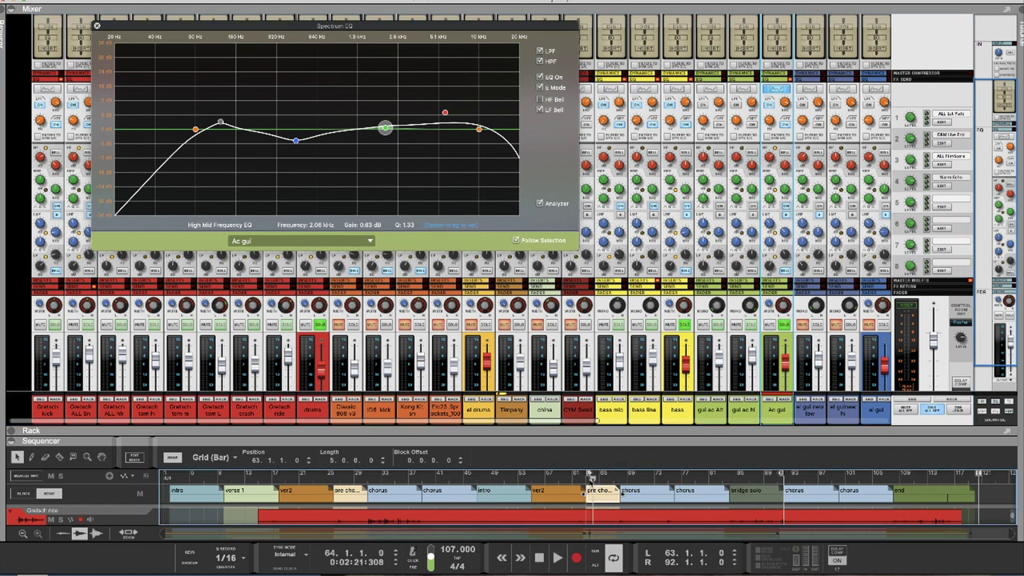
pyautogui.press('space')
pyautogui.moveTo(786, 365)
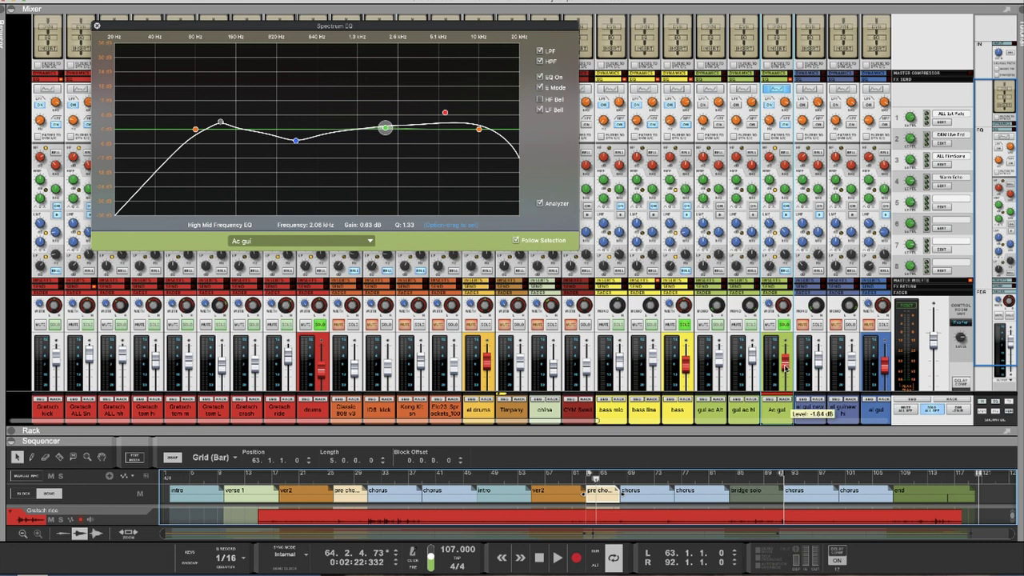
pyautogui.click(558, 558)
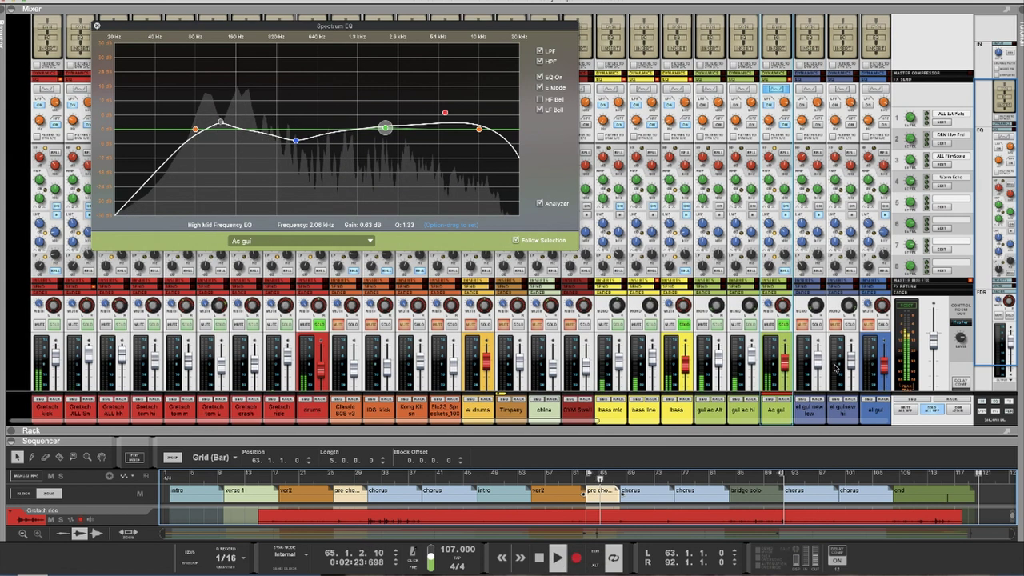
# Step: Solo the el gui bus alongside the other soloed buses and move the Spectrum EQ window clear of the guitar channels
pyautogui.hscroll(6, 836, 368)
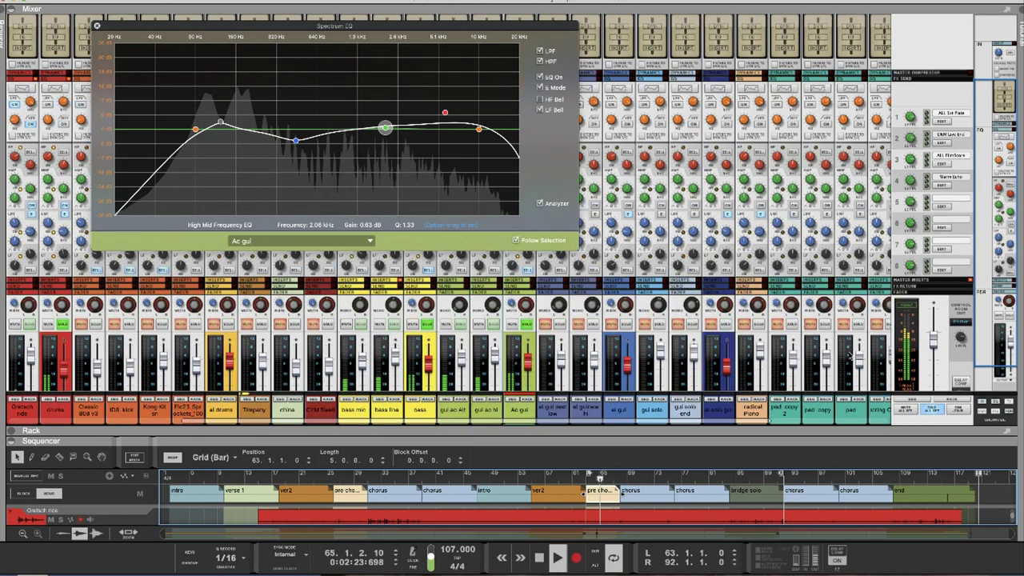
pyautogui.scroll(-3, 620, 298)
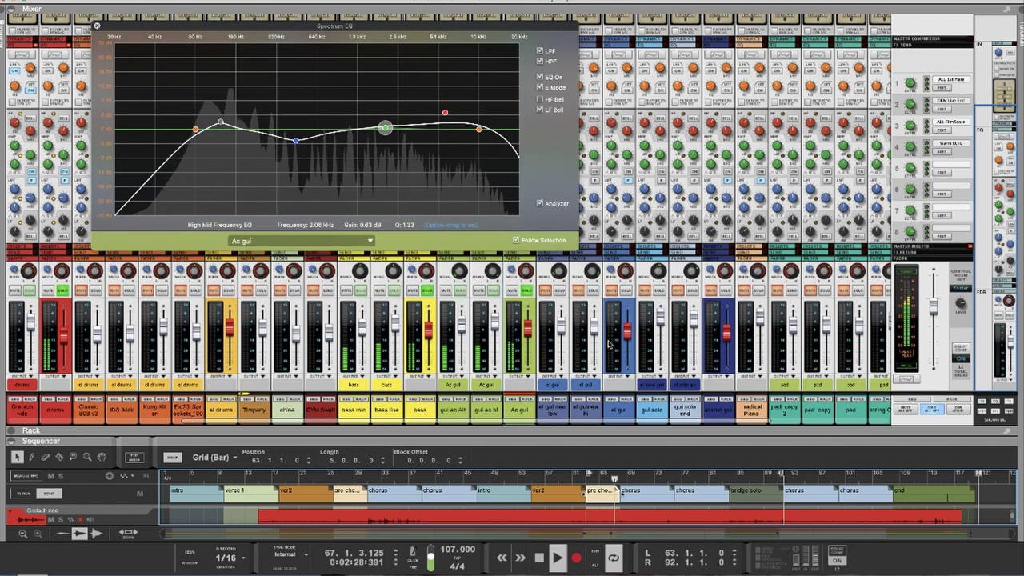
pyautogui.click(625, 295)
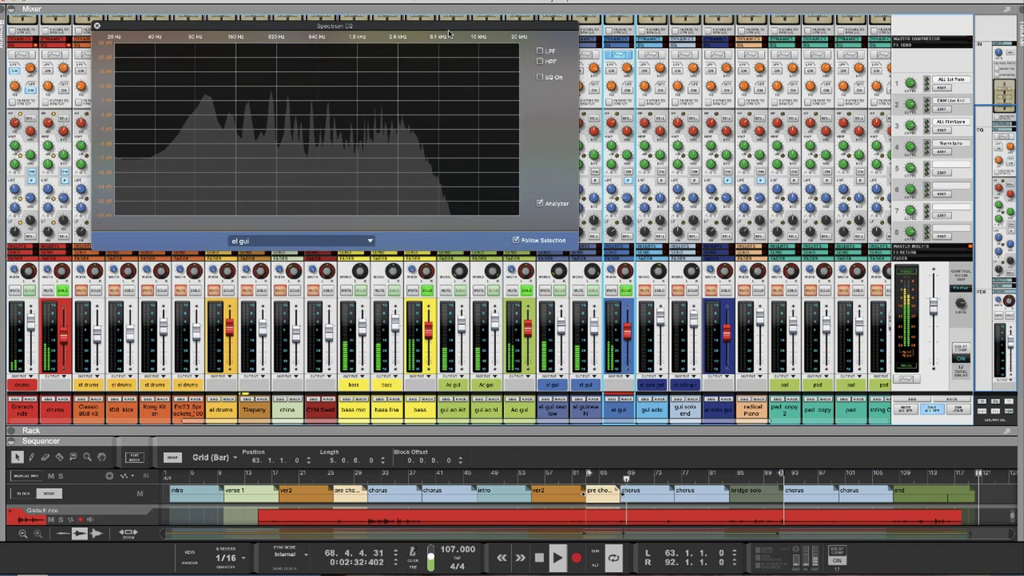
pyautogui.moveTo(472, 134); pyautogui.dragTo(380, 132)
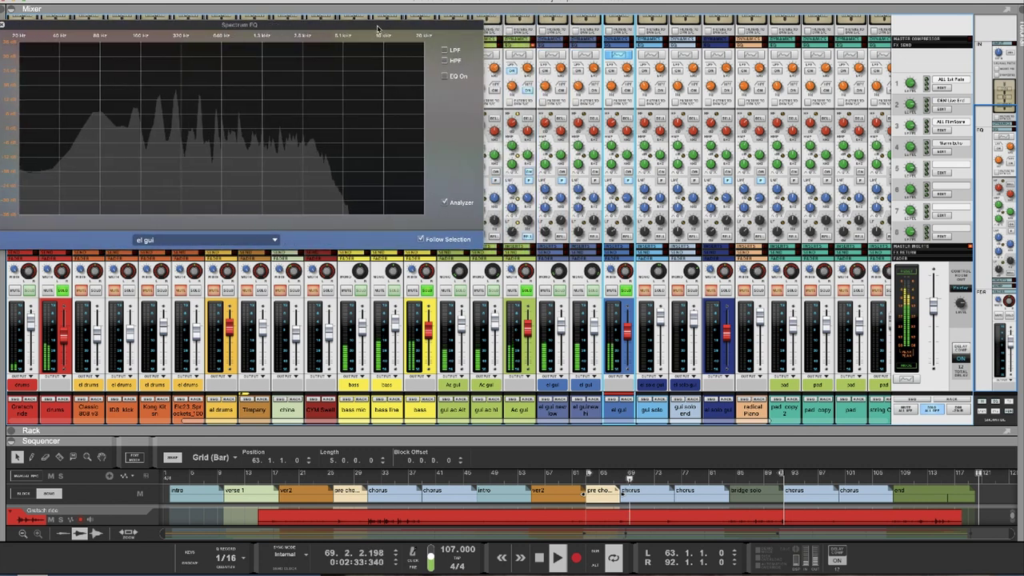
# Step: Turn off solo on the Ac gui, drums and bass buses, leaving only the el gui bus soloed
pyautogui.click(526, 295)
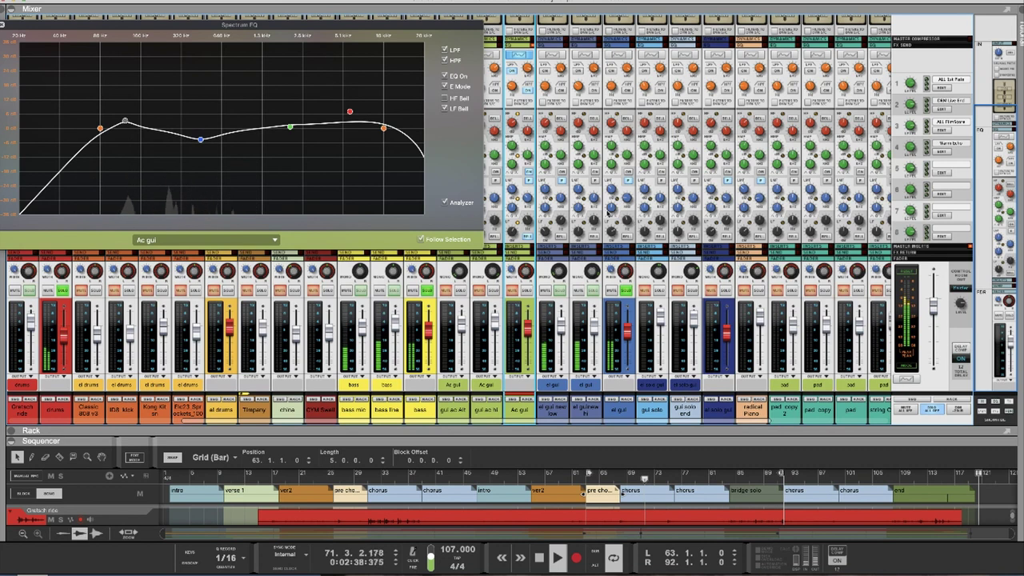
pyautogui.click(63, 296)
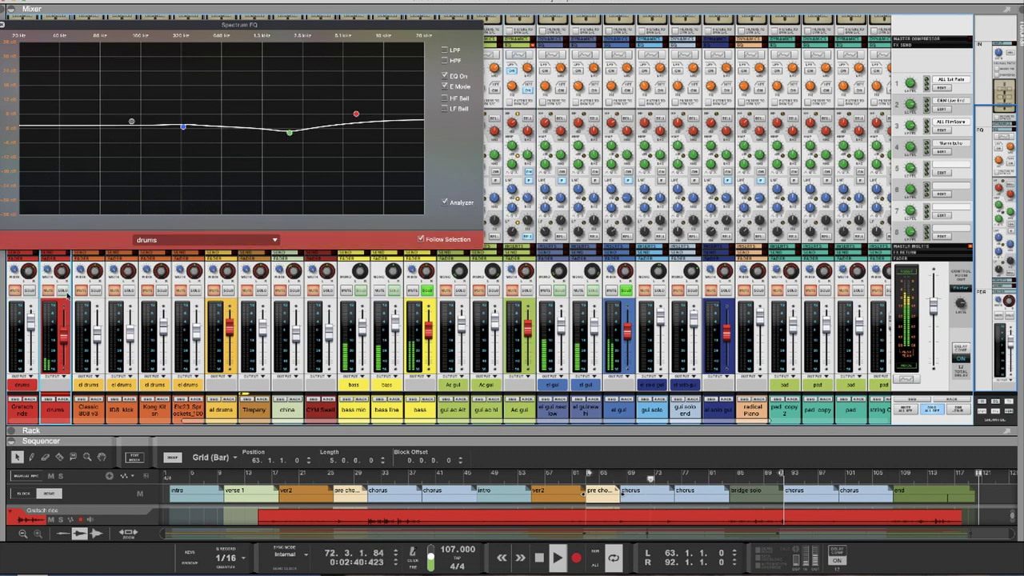
pyautogui.click(427, 296)
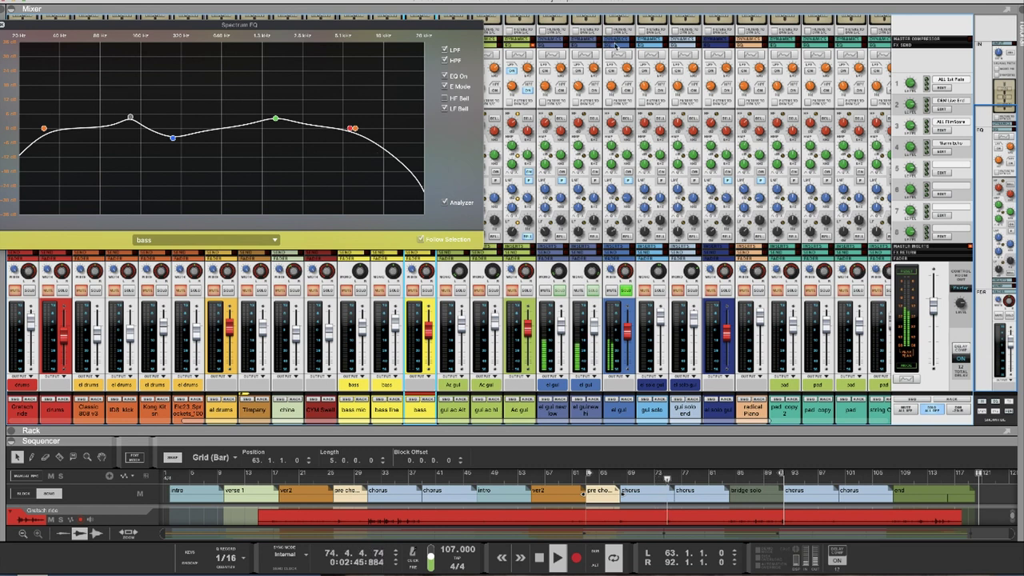
# Step: Enable the low-pass and high-pass filters on the el gui new low, el guinew hi and el gui channels
pyautogui.click(561, 88)
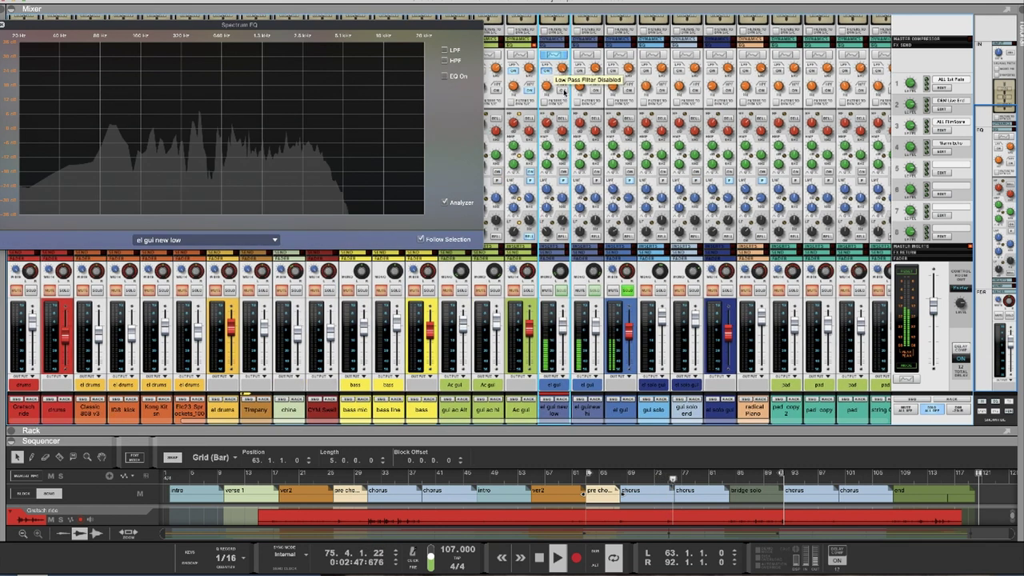
pyautogui.click(581, 70)
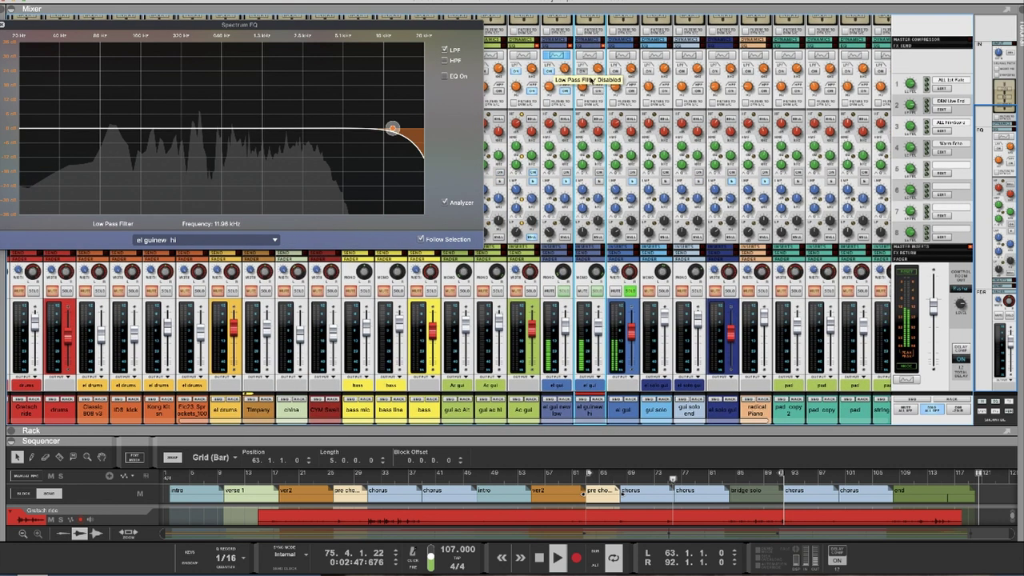
pyautogui.click(590, 80)
pyautogui.click(582, 73)
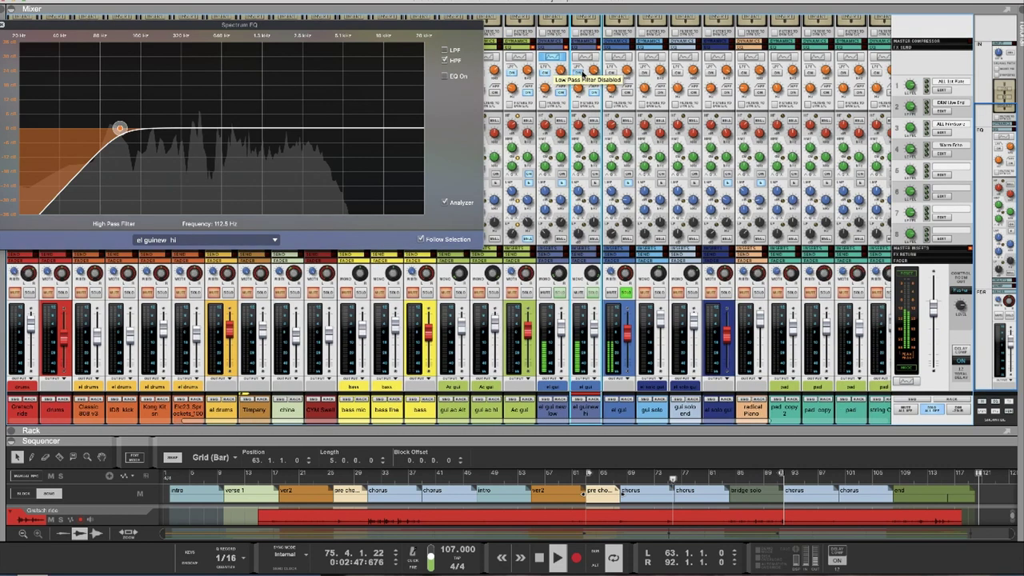
pyautogui.click(605, 72)
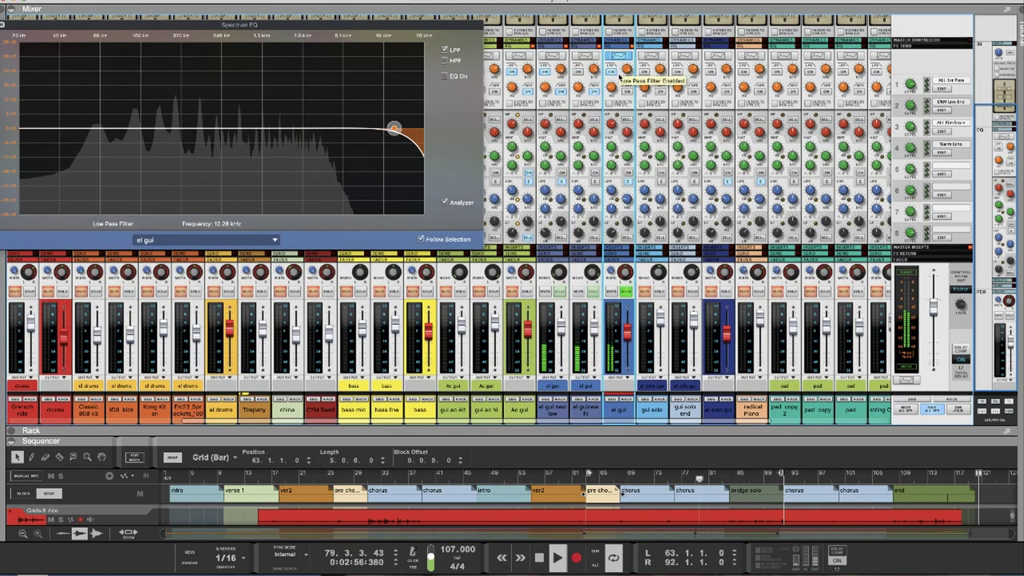
pyautogui.click(630, 93)
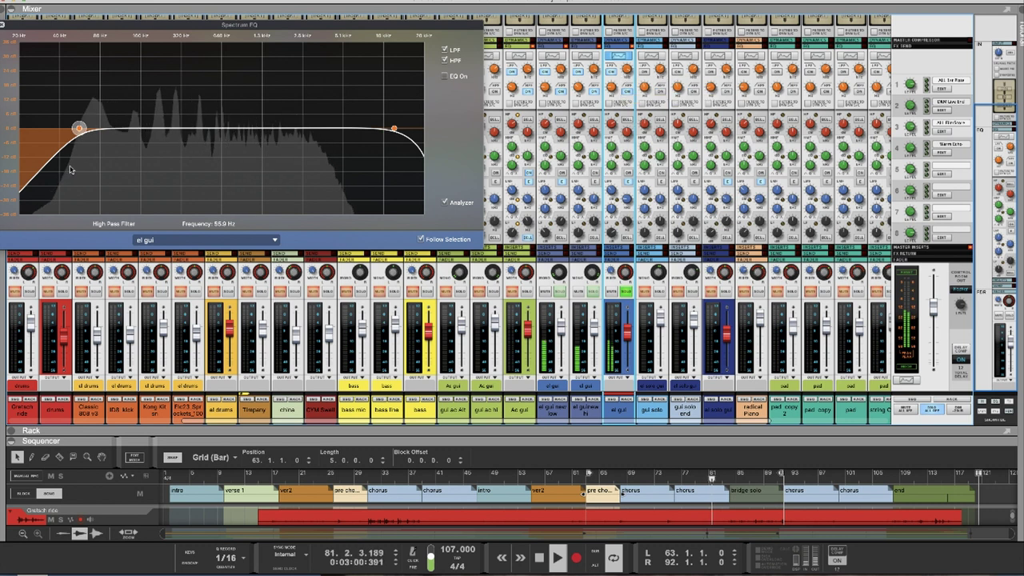
# Step: Enable the el gui bus equalizer and inspect its low, low-mid and high bands and its low-pass filter
pyautogui.click(627, 173)
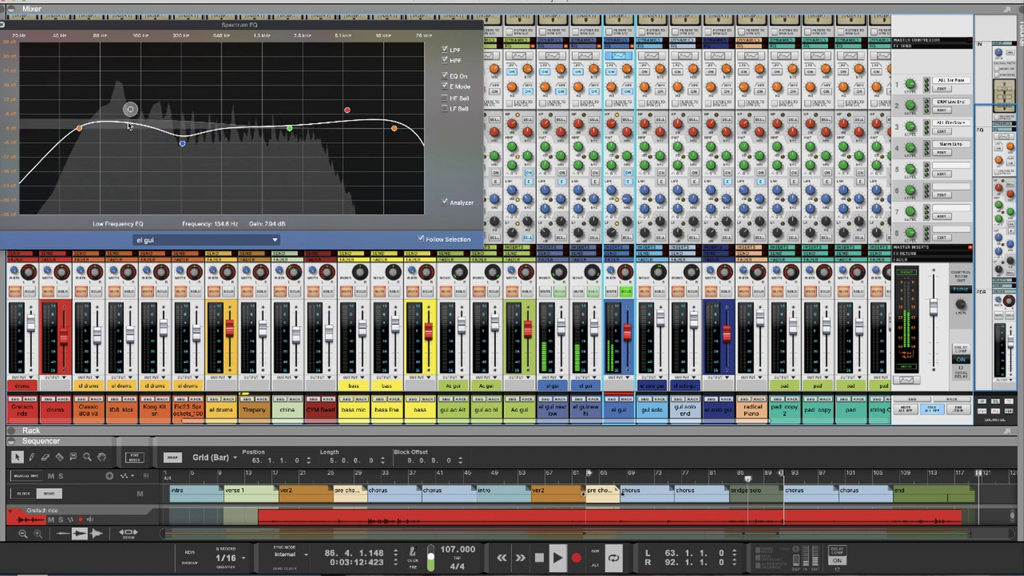
pyautogui.click(183, 144)
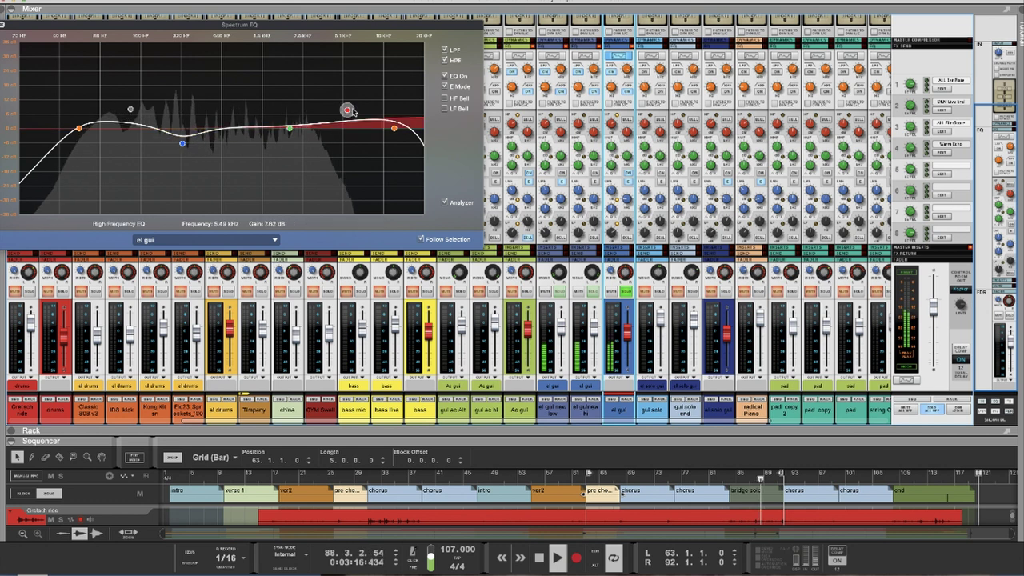
pyautogui.click(395, 128)
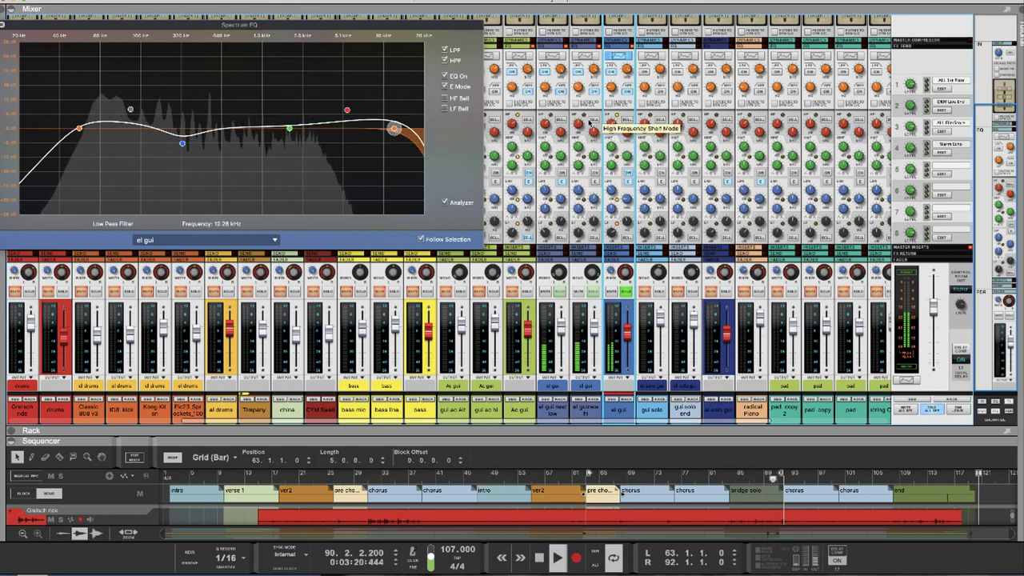
# Step: Solo the el gui new low channel, enable its equalizer and inspect its filter and band settings
pyautogui.click(559, 292)
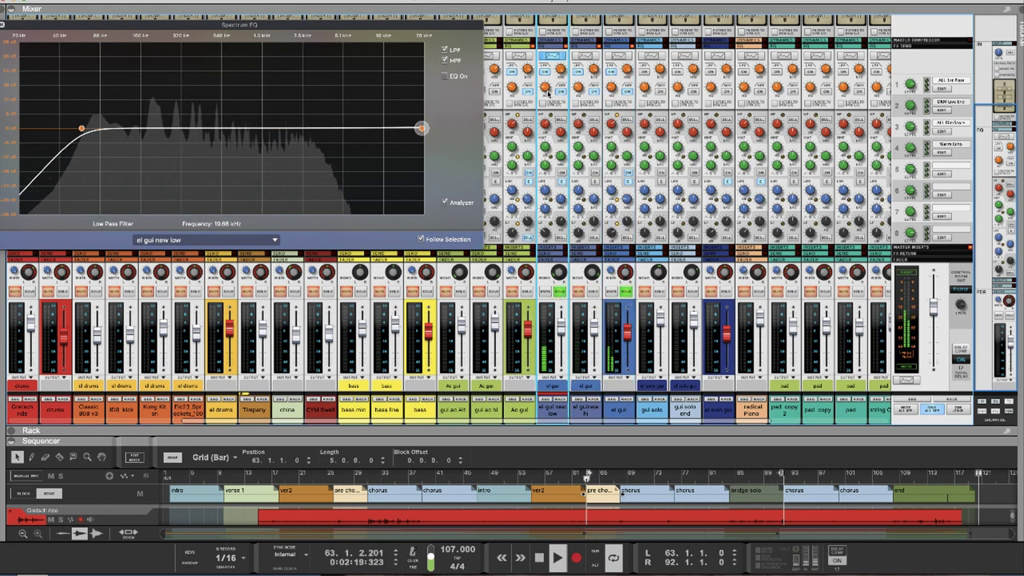
pyautogui.click(562, 175)
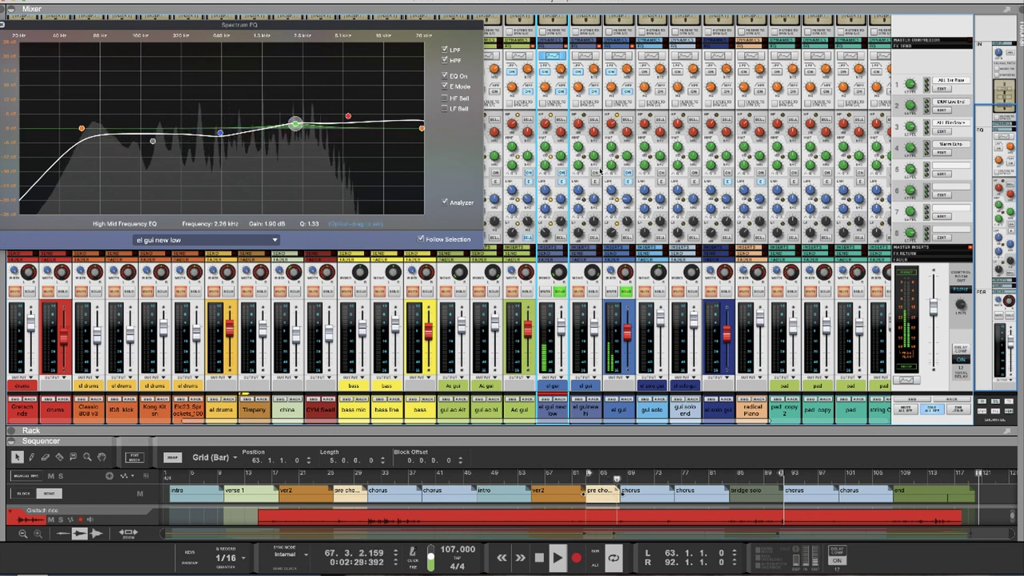
# Step: Switch the solo from el gui new low to el guinew hi, show that channel in the Spectrum EQ and enable its equalizer
pyautogui.click(593, 292)
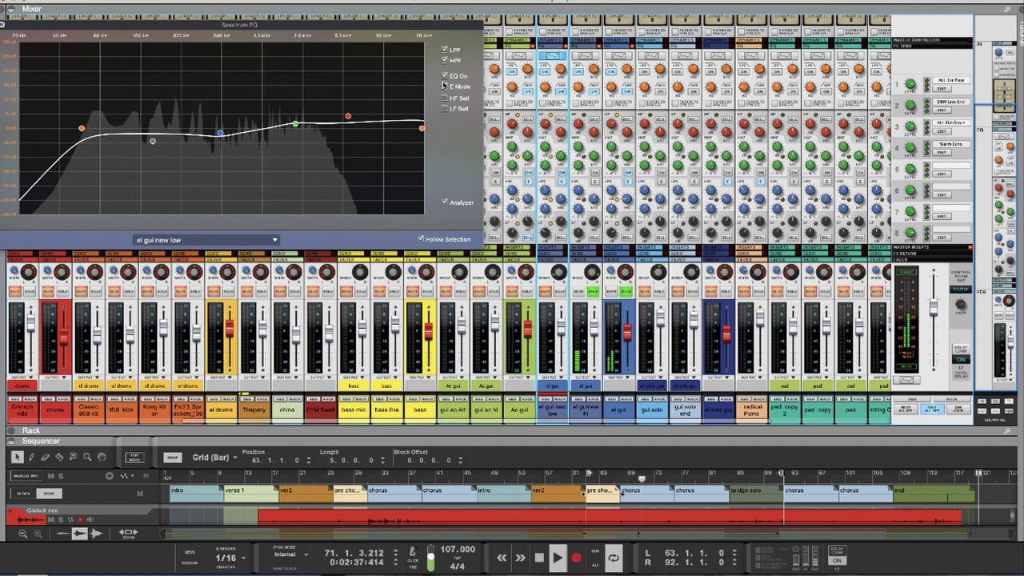
pyautogui.click(220, 239)
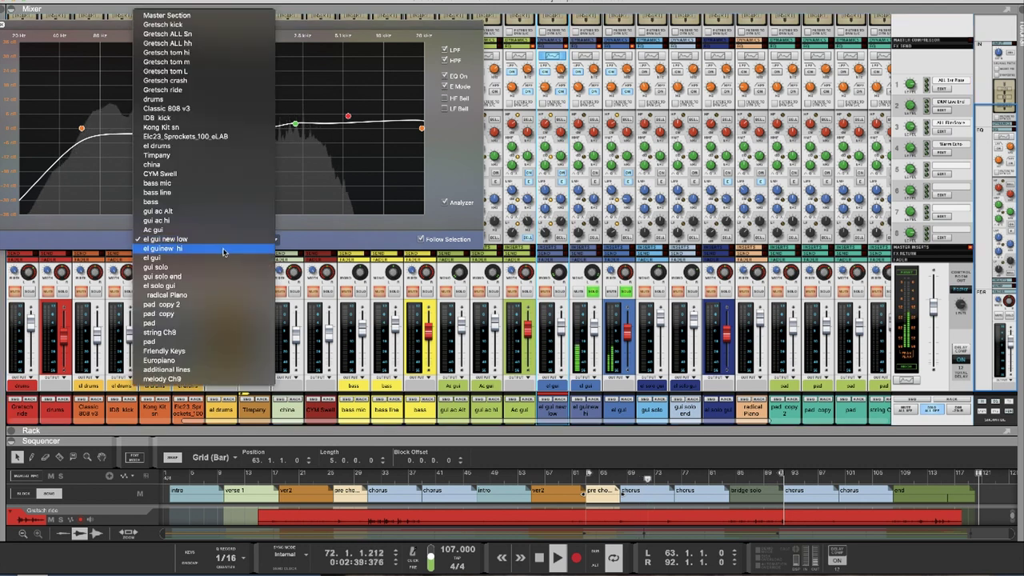
pyautogui.click(222, 249)
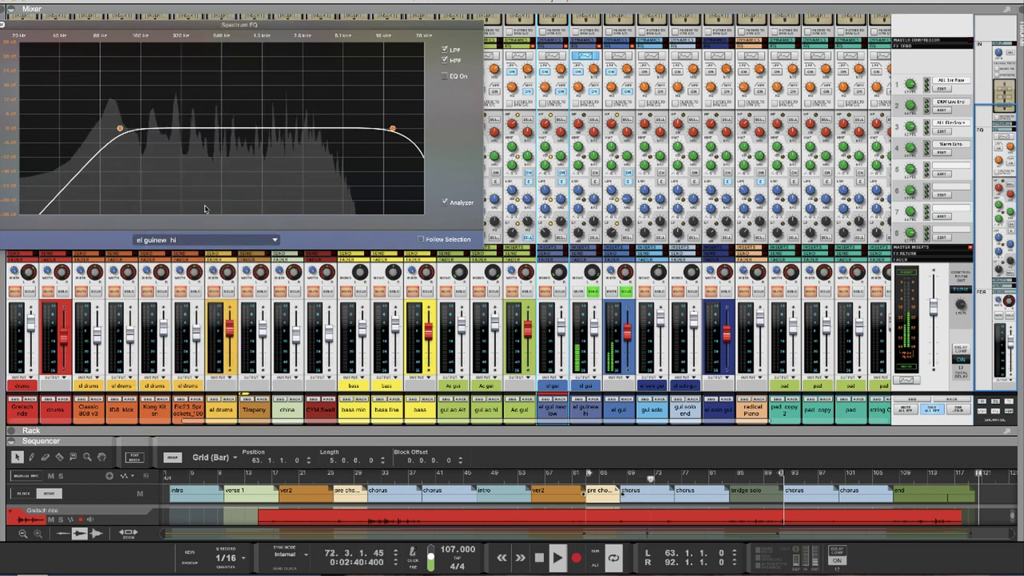
pyautogui.click(445, 77)
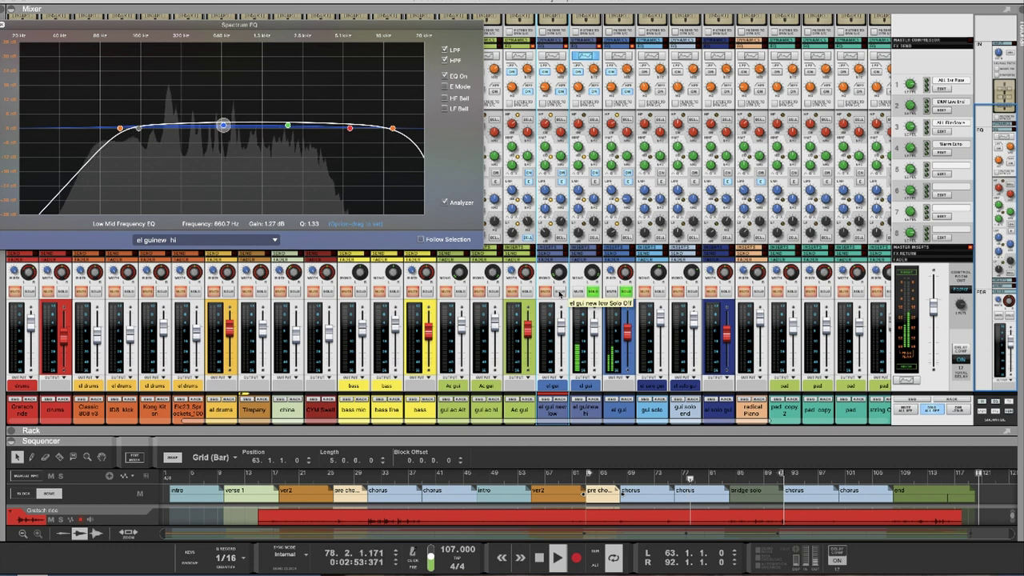
# Step: Solo el gui new low together with el guinew hi and show el gui new low in the Spectrum EQ
pyautogui.click(559, 292)
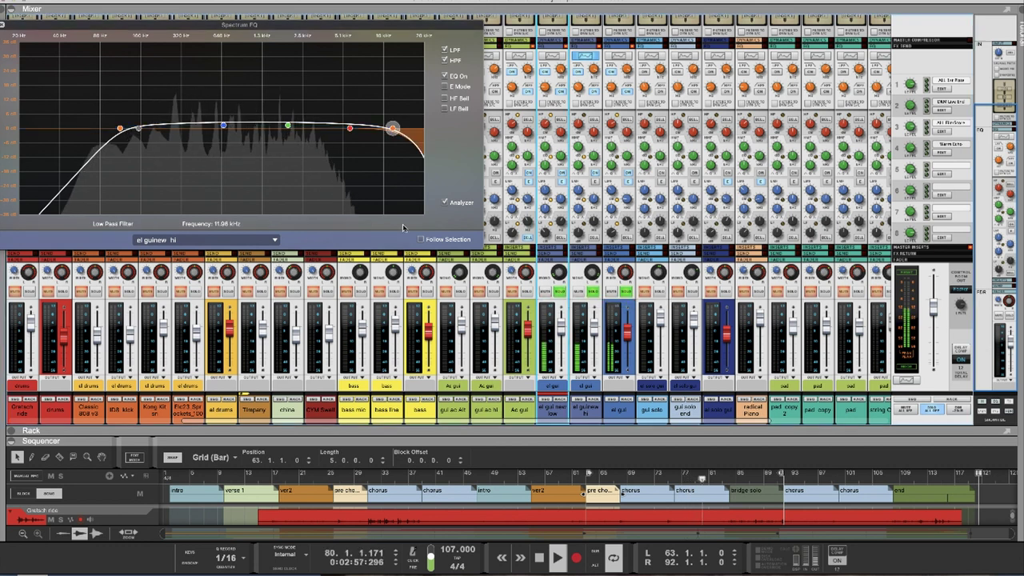
pyautogui.click(277, 239)
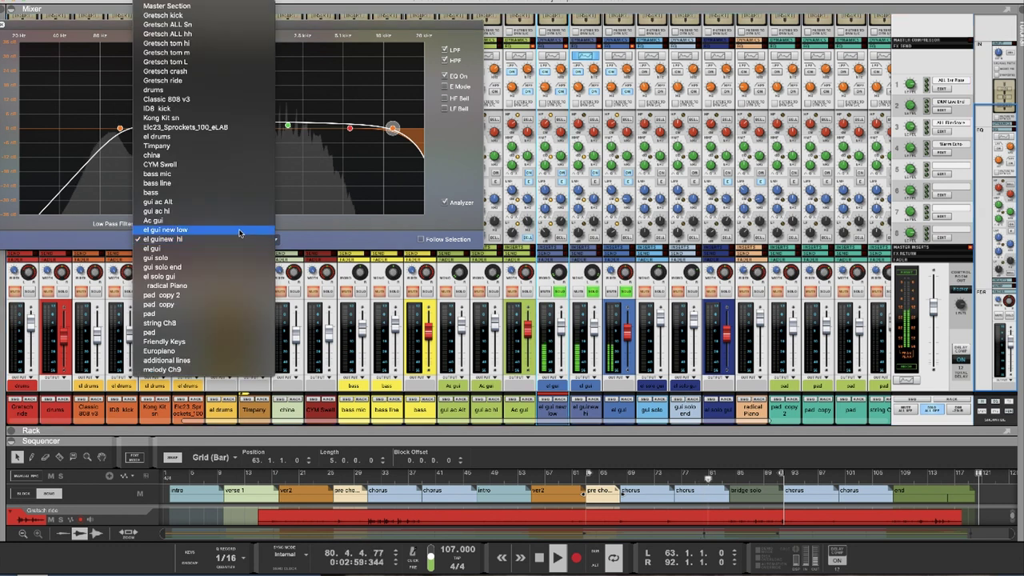
pyautogui.click(240, 229)
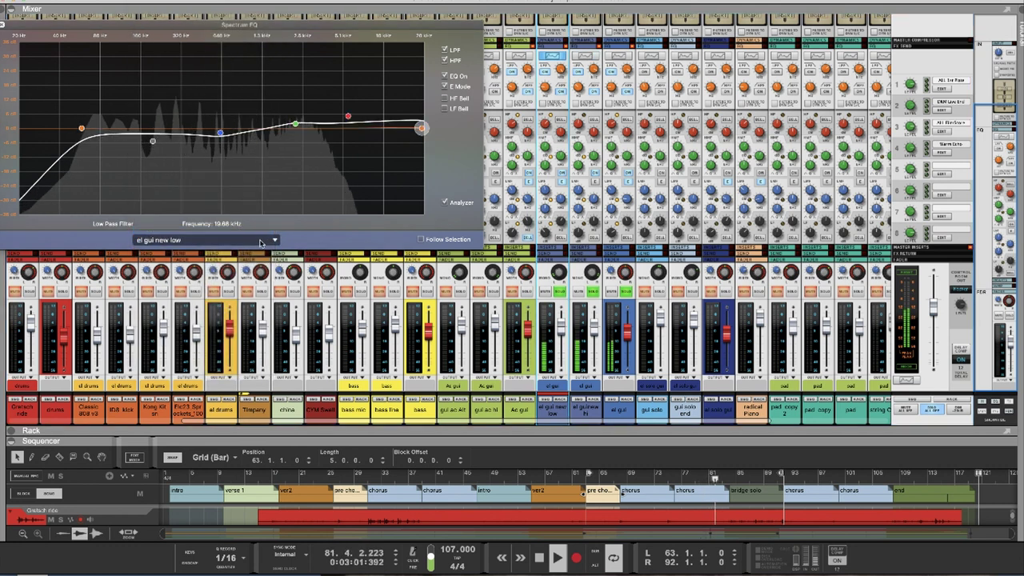
# Step: Show el guinew hi and el gui in the Spectrum EQ, and compare the el gui bus with its equalizer off and on
pyautogui.click(263, 240)
pyautogui.click(265, 249)
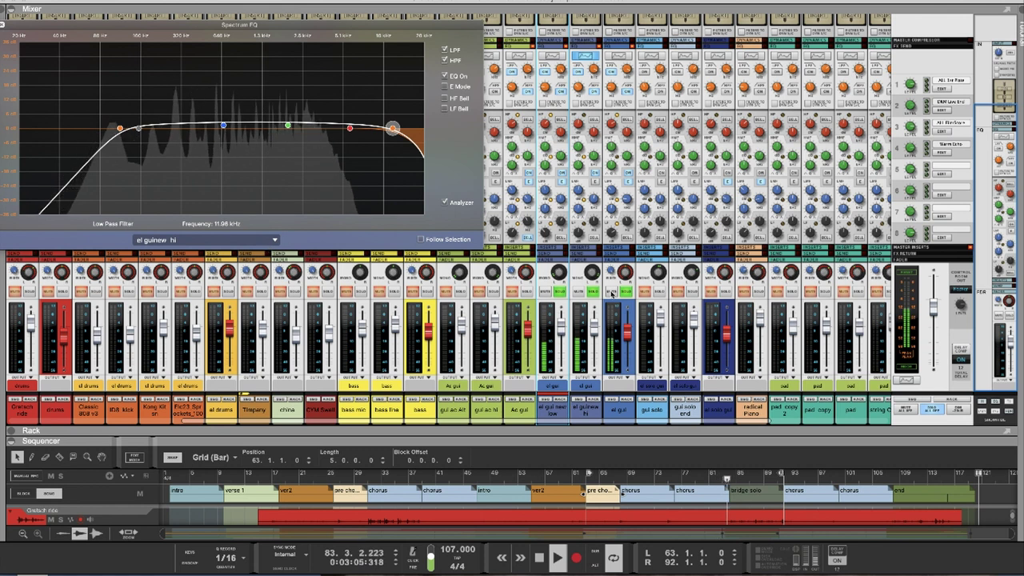
pyautogui.click(274, 240)
pyautogui.click(261, 248)
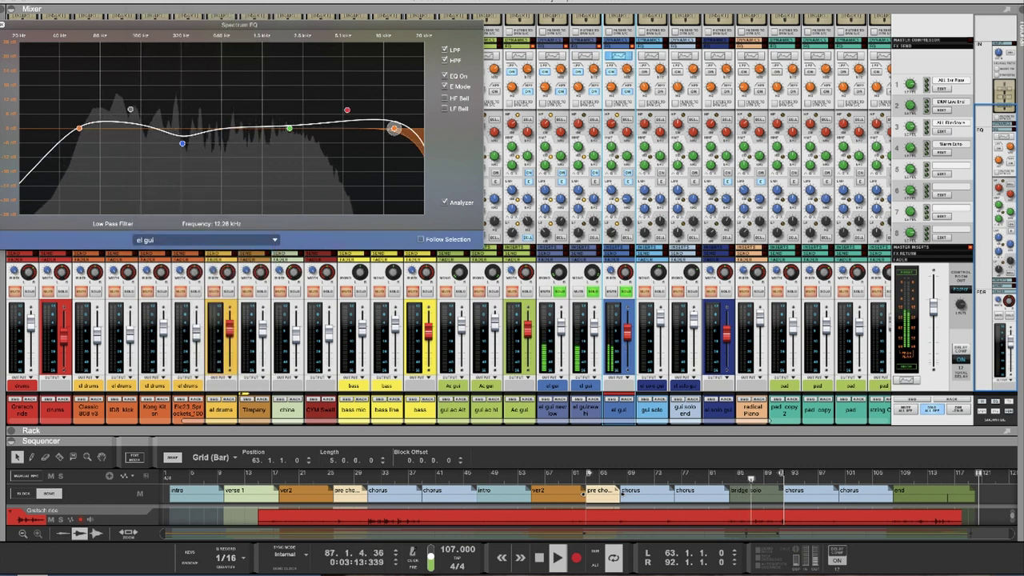
pyautogui.click(608, 179)
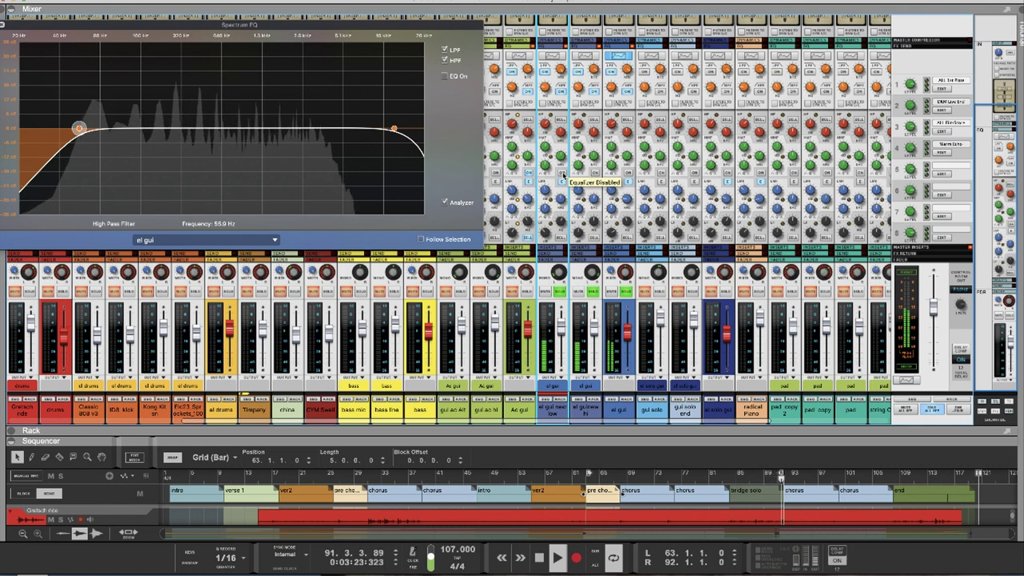
pyautogui.click(629, 176)
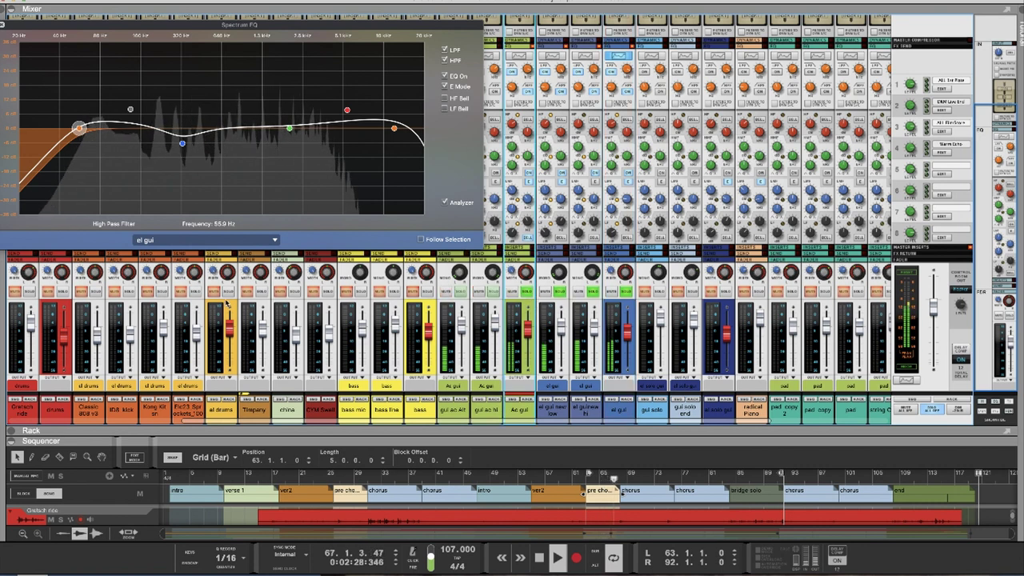
# Step: Add the bass and drums buses to the soloed guitars, move the Spectrum EQ window aside and stop playback
pyautogui.click(427, 292)
pyautogui.click(62, 292)
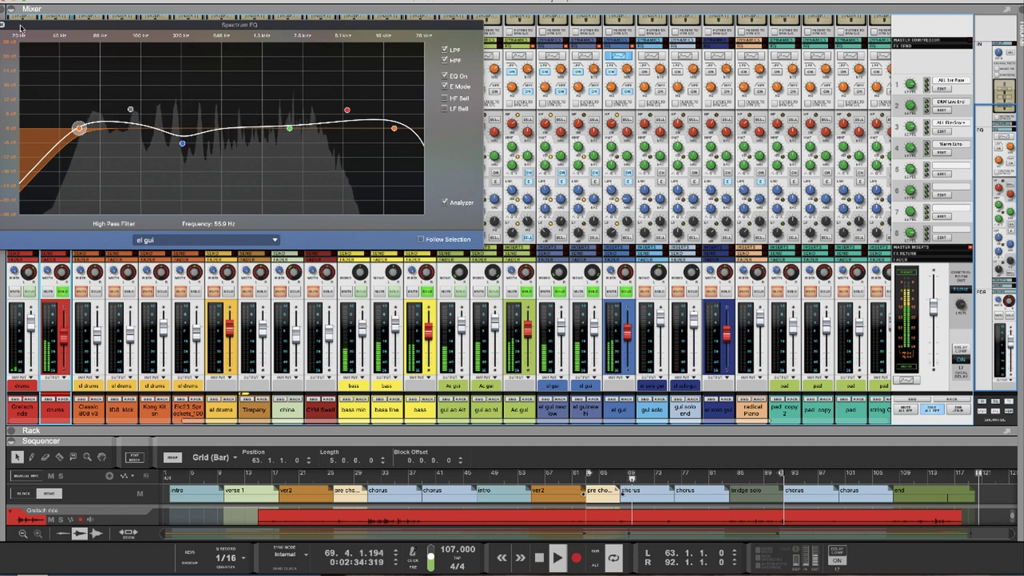
pyautogui.moveTo(23, 27); pyautogui.dragTo(90, 18)
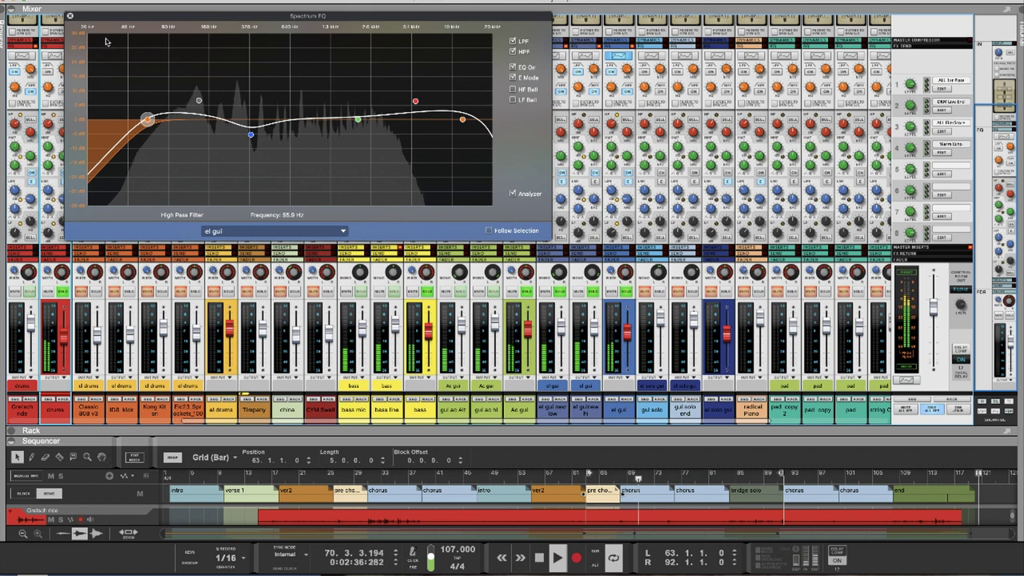
pyautogui.click(538, 560)
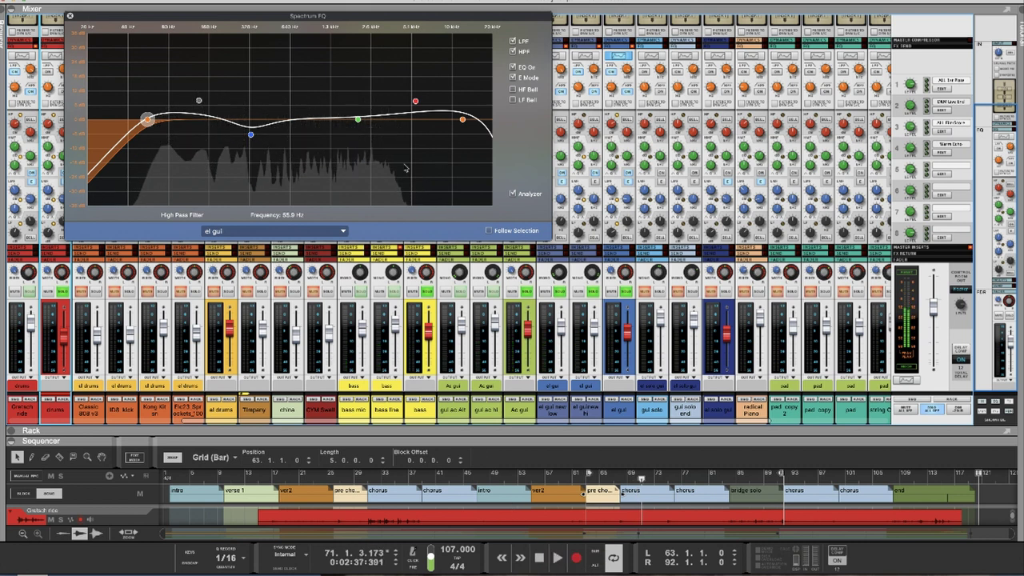
# Step: Move the el gui high-frequency band to about 4.47 kHz and 5.71 dB, and inspect its low band and low-pass filter
pyautogui.click(416, 102)
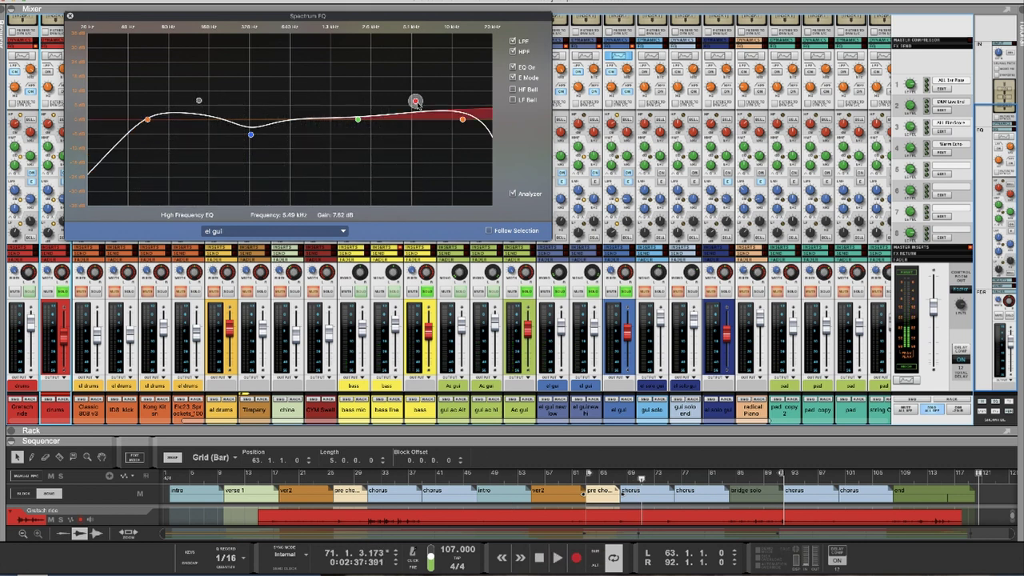
pyautogui.moveTo(397, 52); pyautogui.dragTo(403, 107)
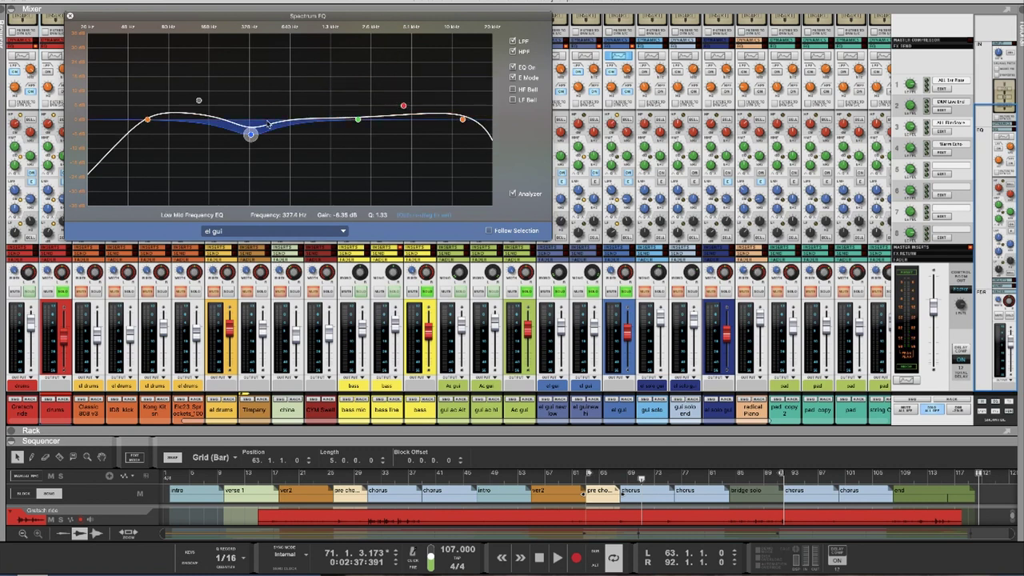
pyautogui.click(198, 100)
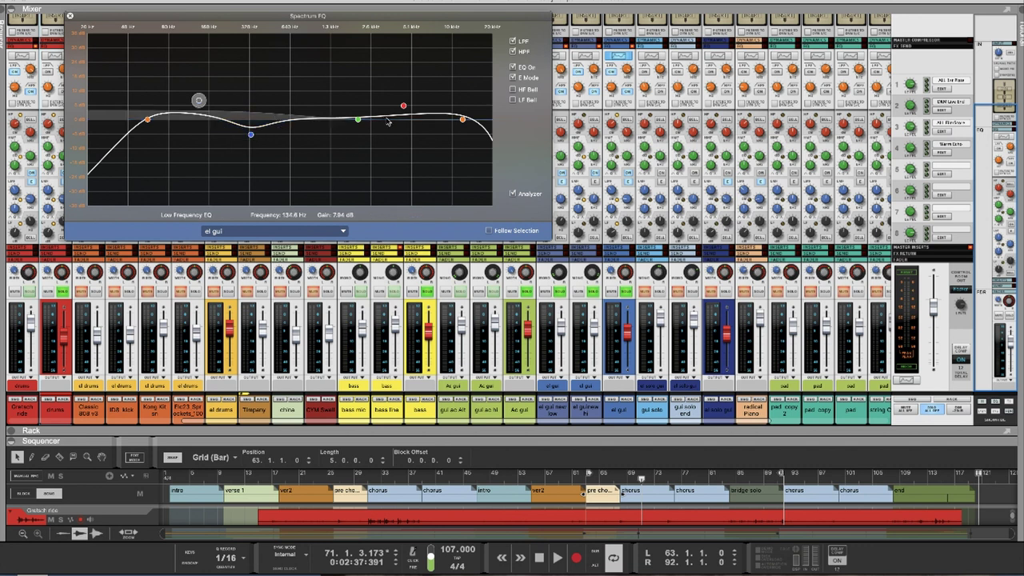
pyautogui.click(462, 119)
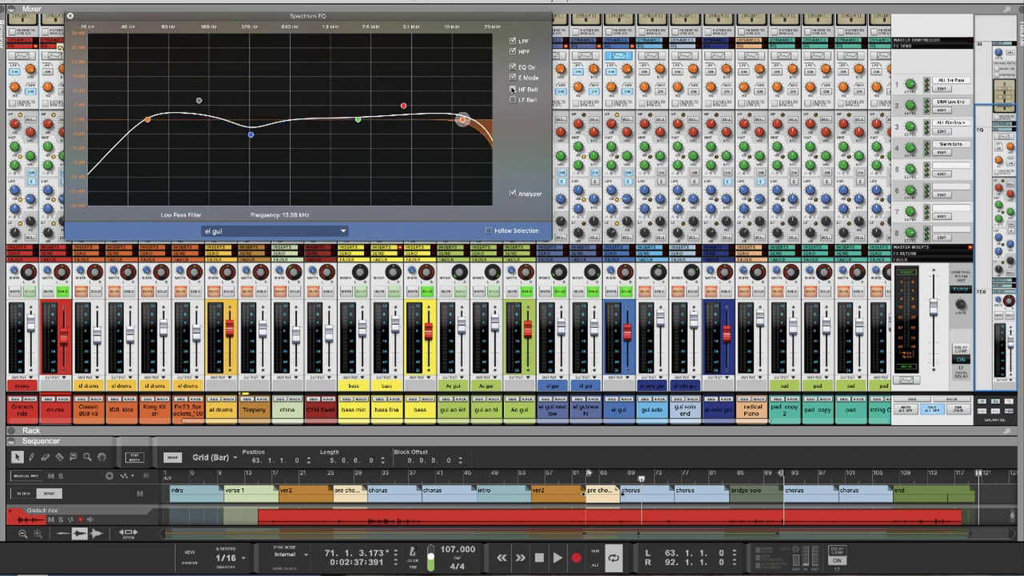
# Step: Try the bell shape on the el gui high and low bands and switch both back to shelves
pyautogui.click(512, 90)
pyautogui.click(512, 89)
pyautogui.click(512, 90)
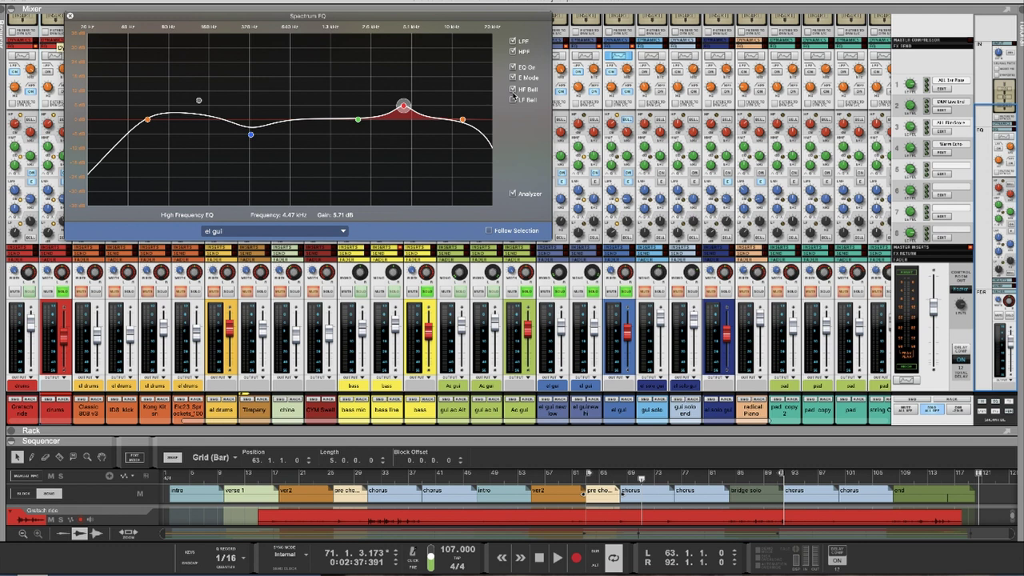
pyautogui.click(513, 90)
pyautogui.click(512, 100)
pyautogui.click(513, 100)
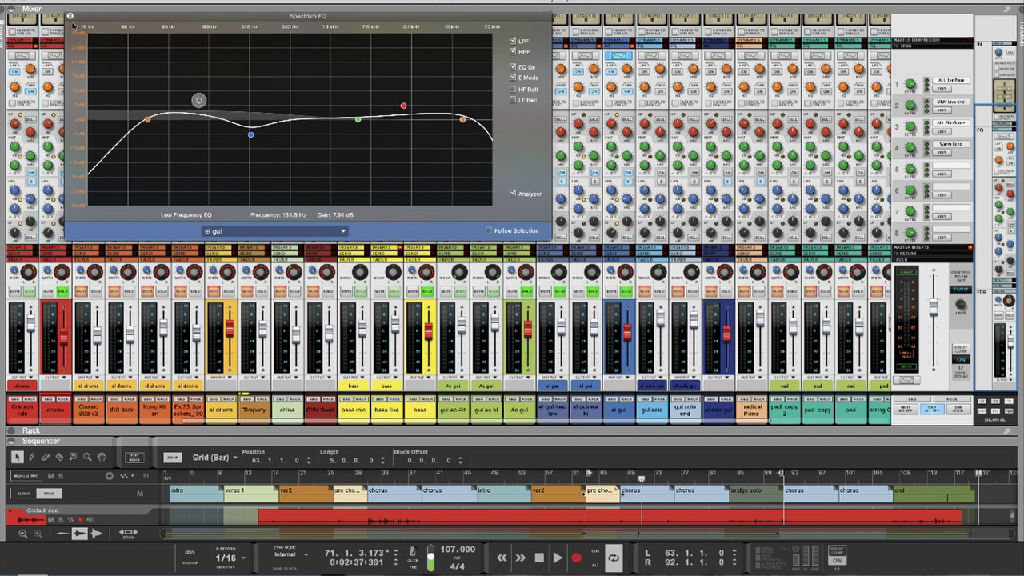
# Step: Close the Spectrum EQ, add the pad bus to the soloed channels and start playback from bar 26
pyautogui.click(69, 16)
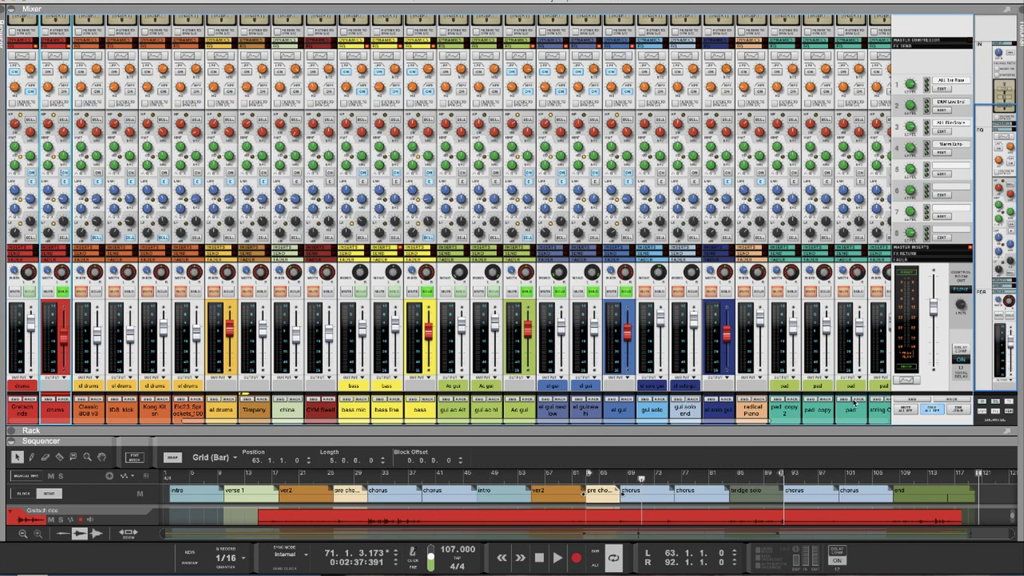
pyautogui.hscroll(2, 844, 398)
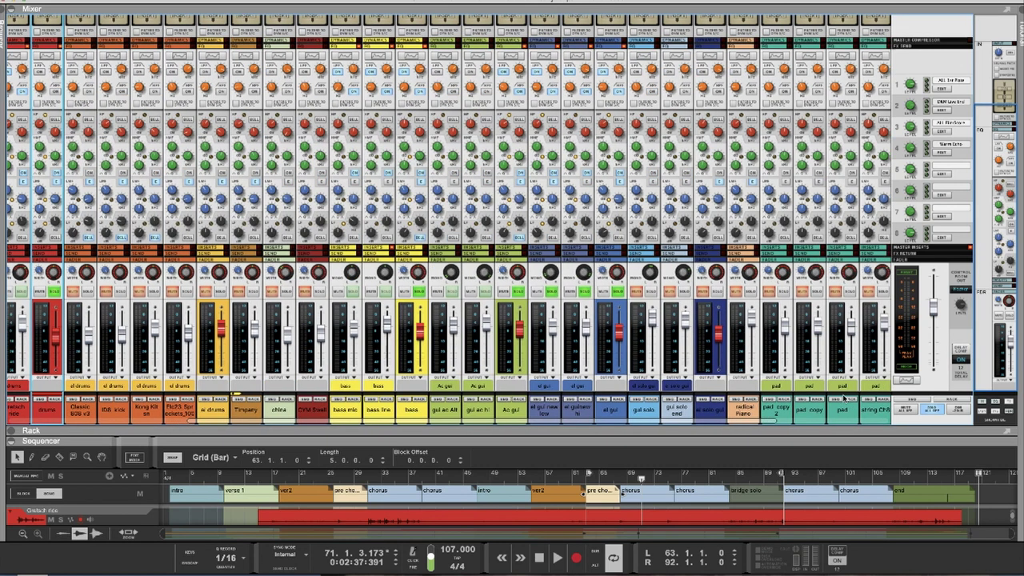
pyautogui.hscroll(5, 844, 398)
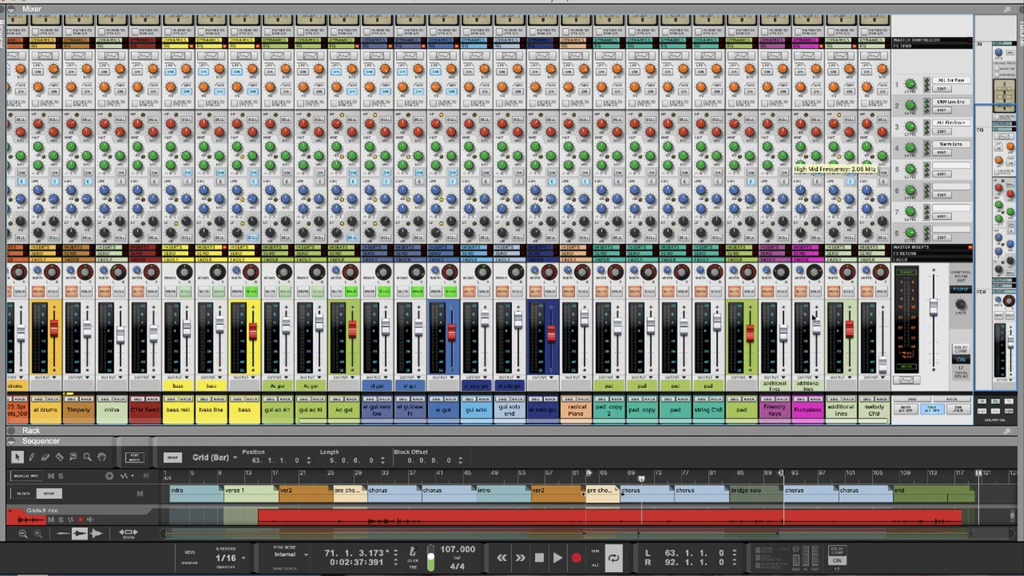
pyautogui.click(749, 292)
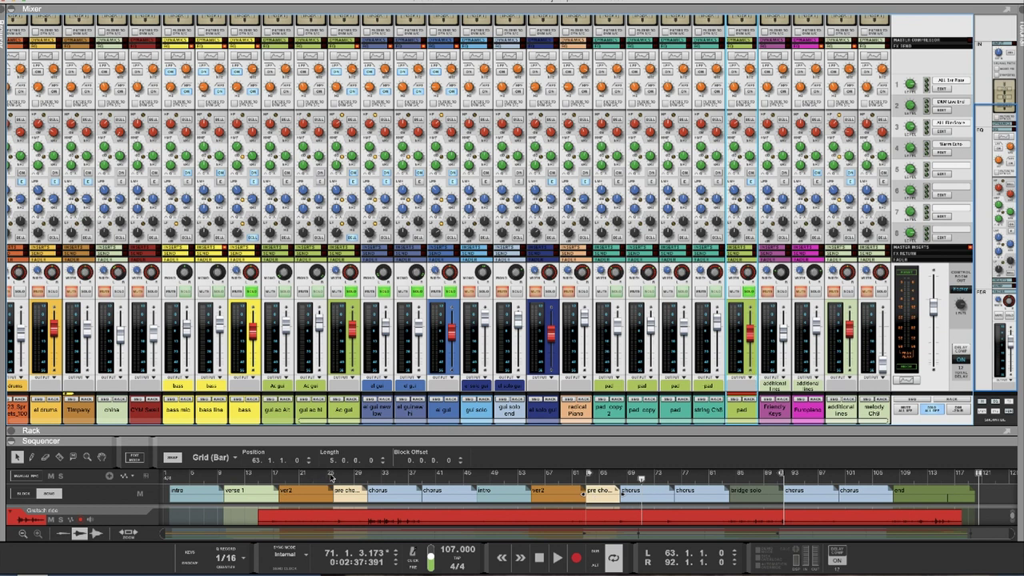
pyautogui.click(333, 478)
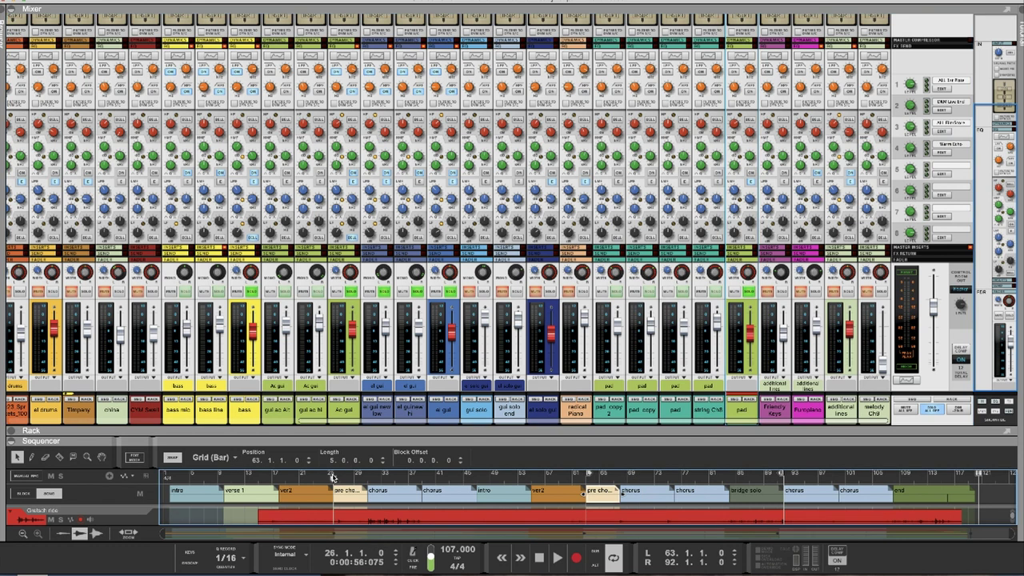
pyautogui.click(558, 563)
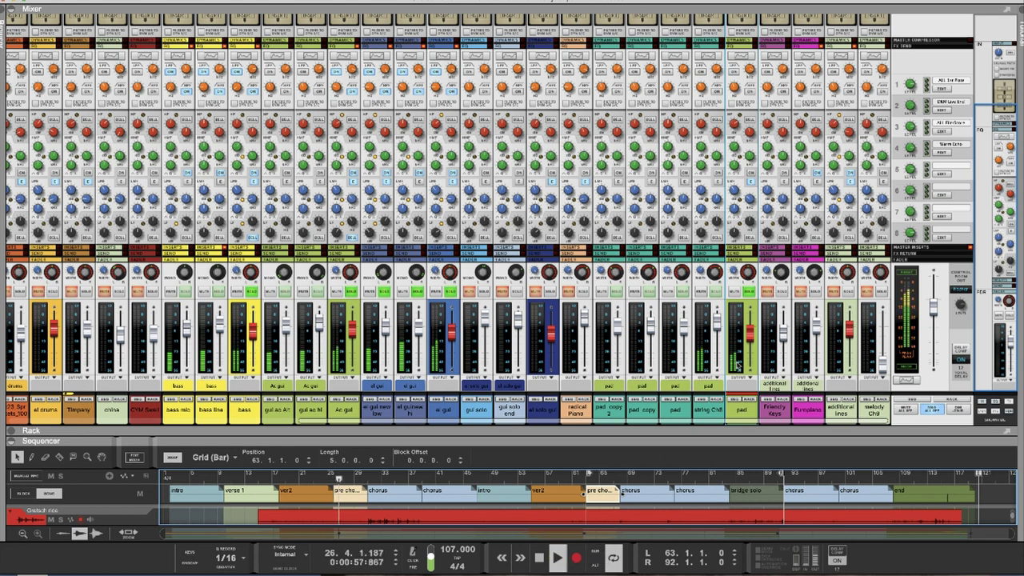
# Step: Open the pad bus in the Spectrum EQ, move the window aside and enable the bus equalizer
pyautogui.click(744, 57)
pyautogui.moveTo(521, 16); pyautogui.dragTo(468, 16)
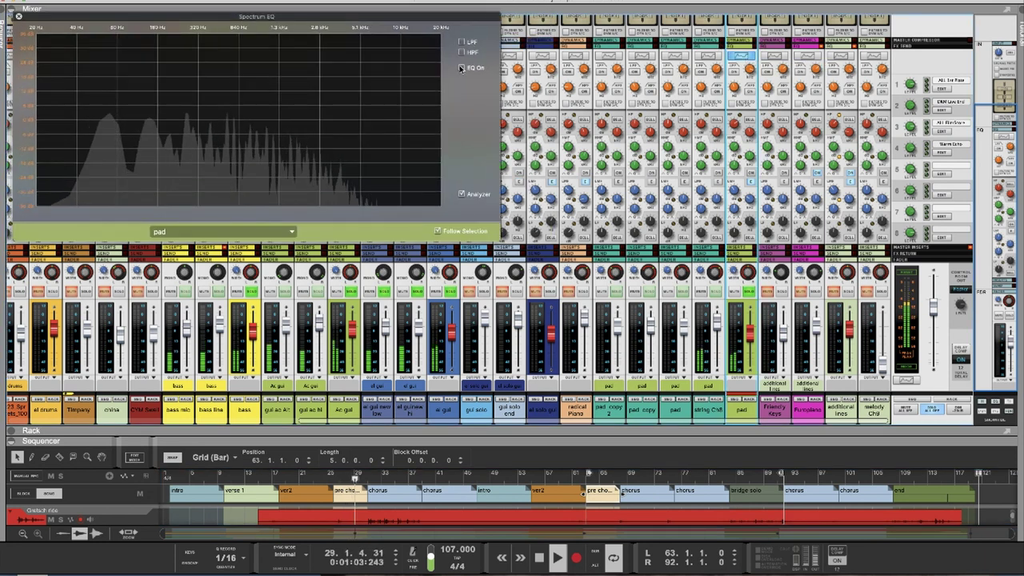
pyautogui.click(461, 68)
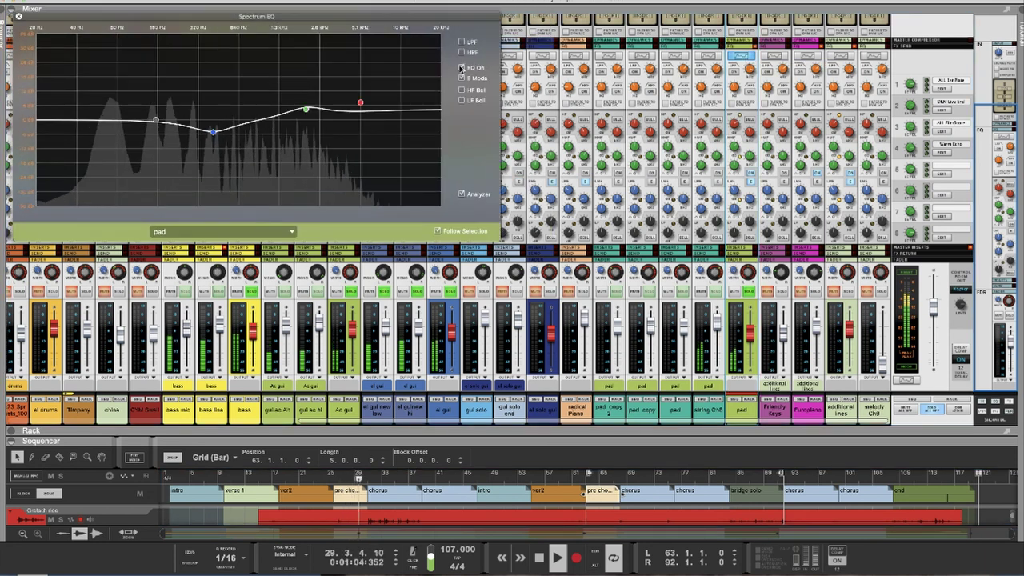
# Step: Clear all solos, solo only the pad bus and compare its sound with the equalizer off and on
pyautogui.click(930, 412)
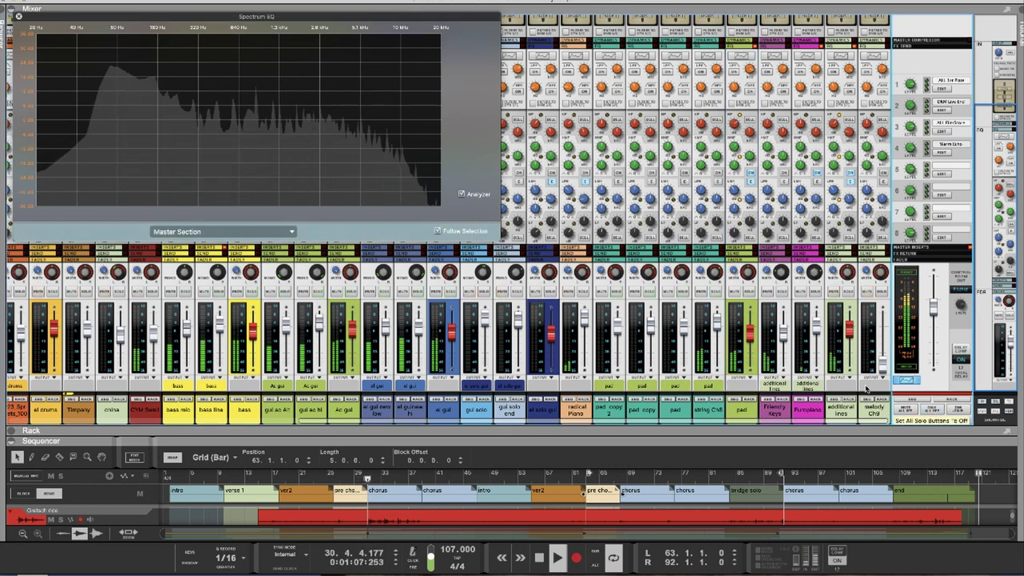
pyautogui.click(748, 293)
pyautogui.moveTo(212, 130)
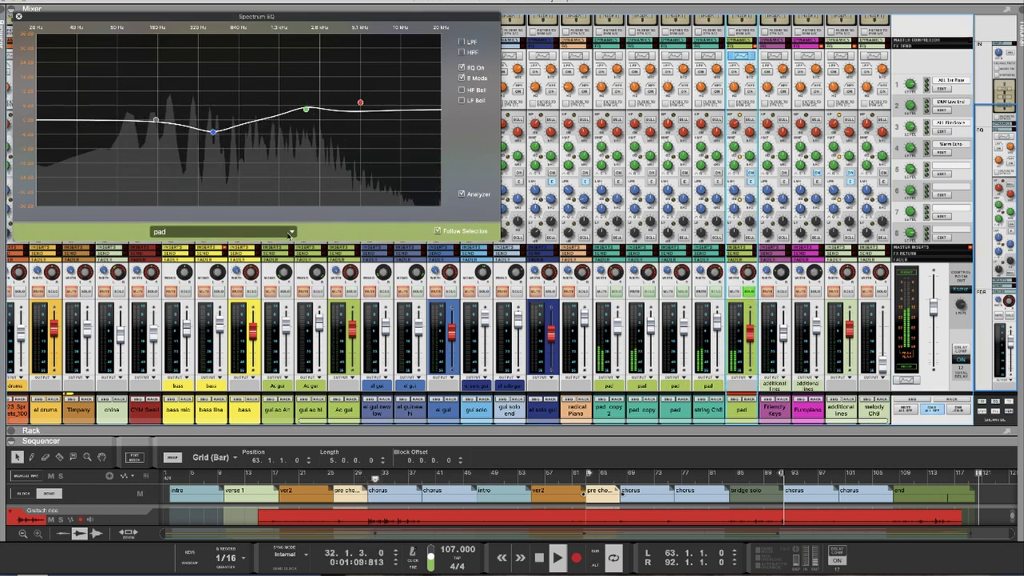
pyautogui.click(461, 68)
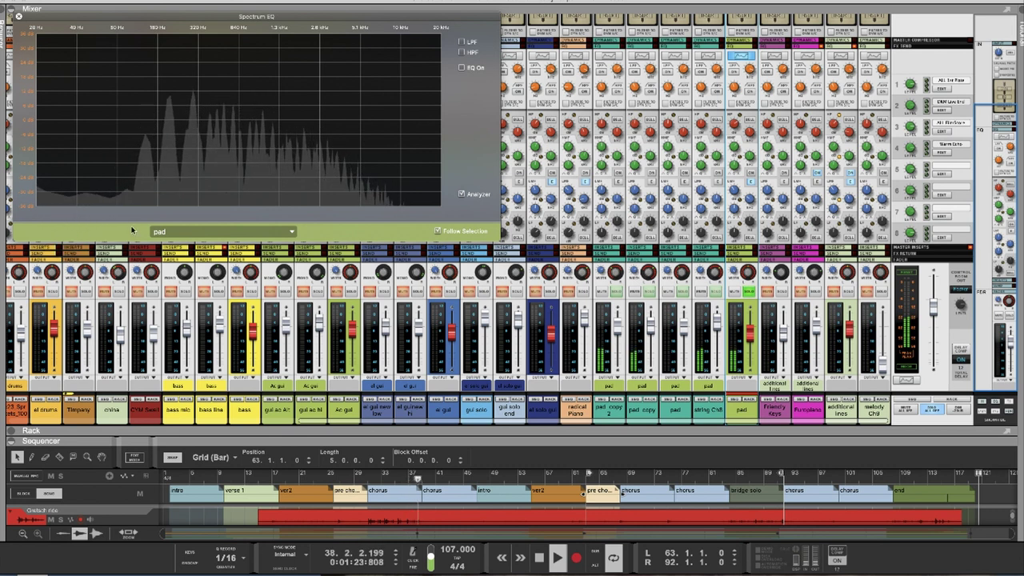
pyautogui.click(461, 67)
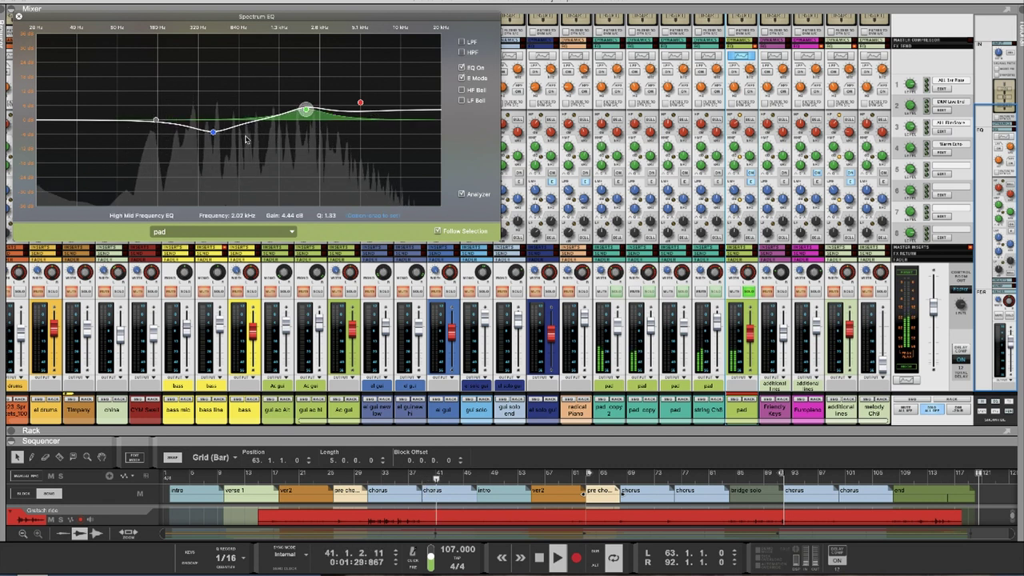
# Step: Inspect the pad bus's low and low-mid bands and enable its high-pass and low-pass filters
pyautogui.click(155, 120)
pyautogui.click(461, 51)
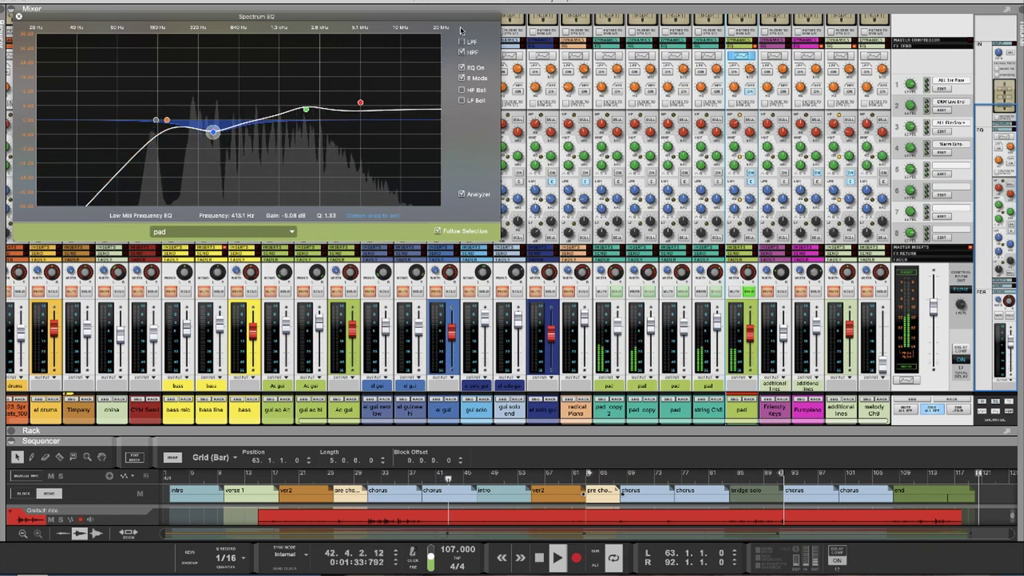
pyautogui.click(462, 41)
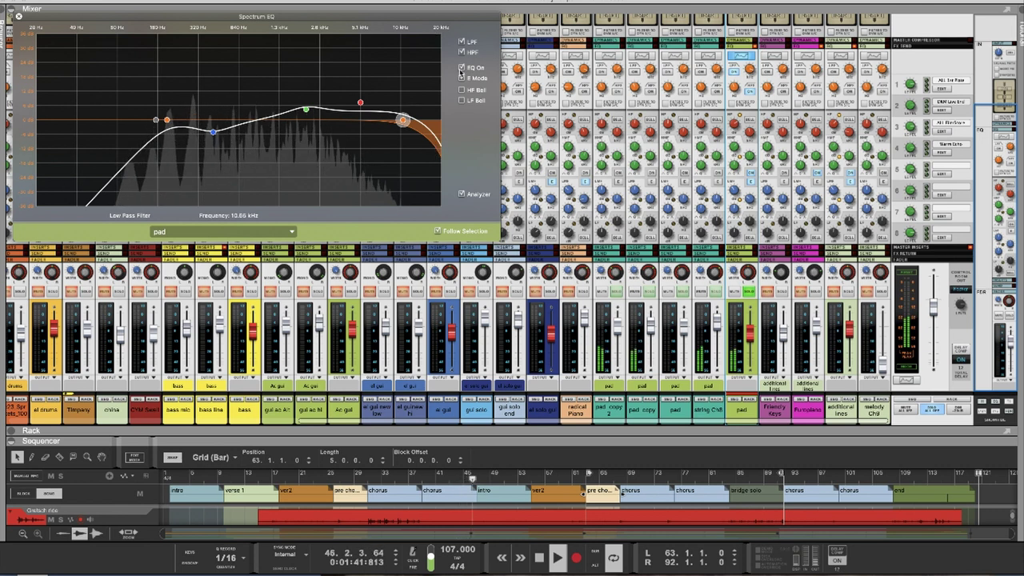
# Step: Compare the pad bus with its equalizer and high-pass filter off and on, ending with both enabled, and clear all solos
pyautogui.click(462, 68)
pyautogui.click(462, 68)
pyautogui.click(462, 68)
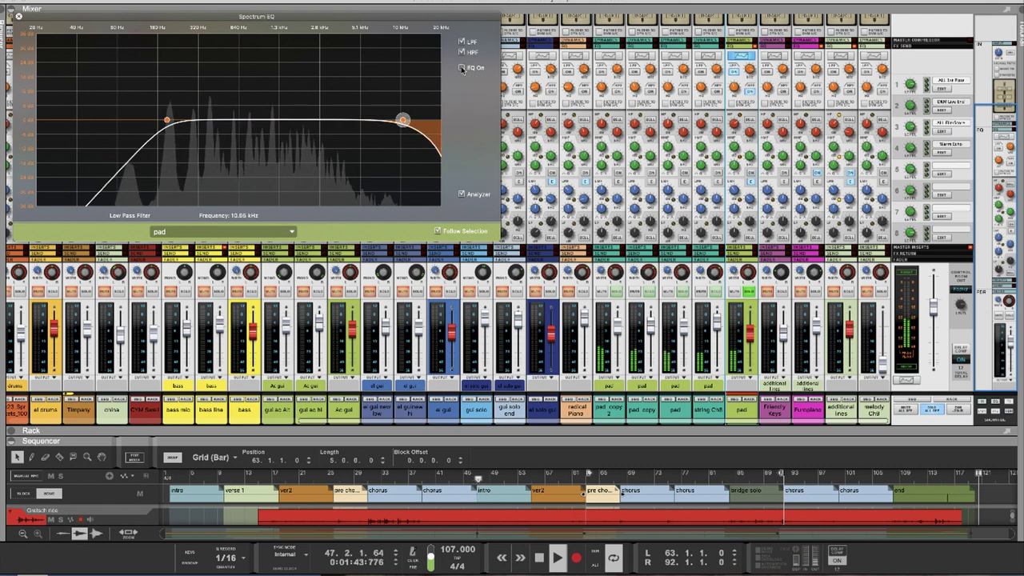
pyautogui.click(461, 52)
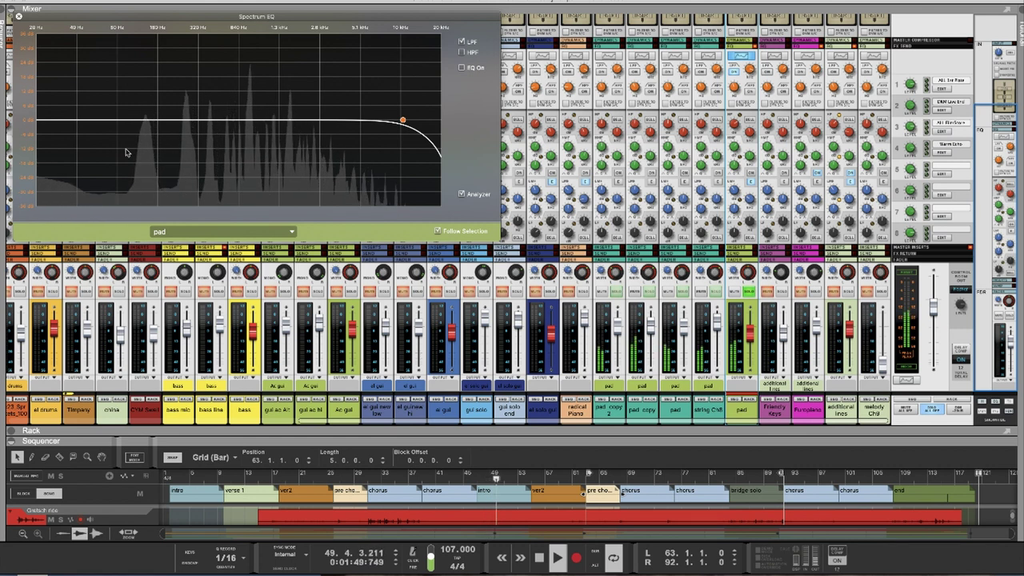
pyautogui.click(462, 68)
pyautogui.click(461, 53)
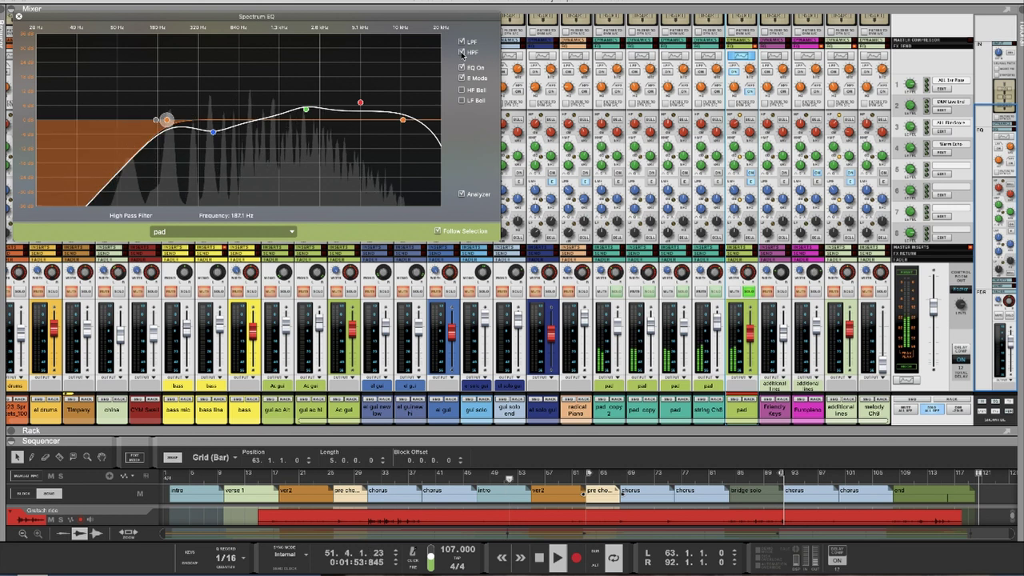
pyautogui.click(930, 409)
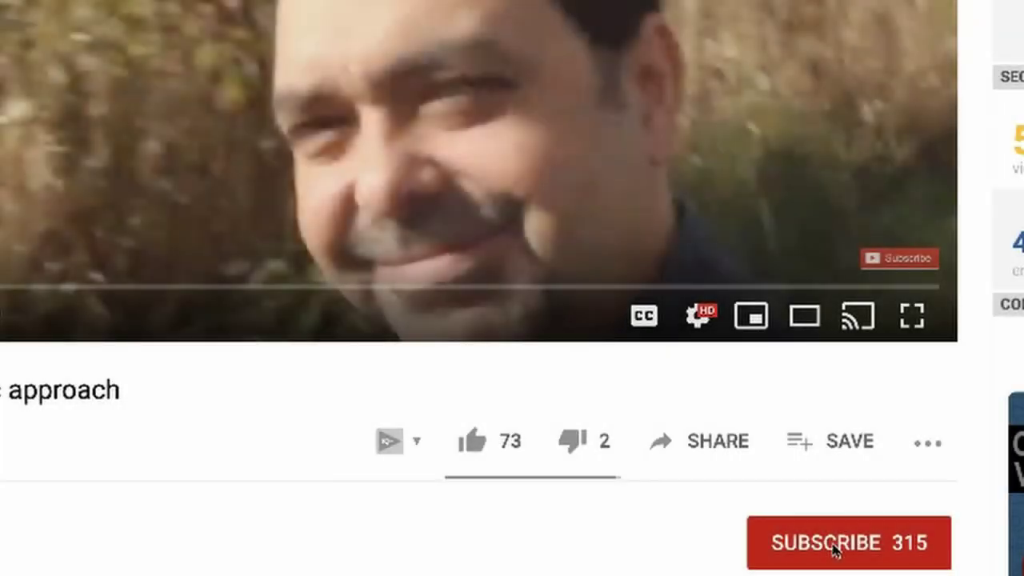
pyautogui.click(843, 548)
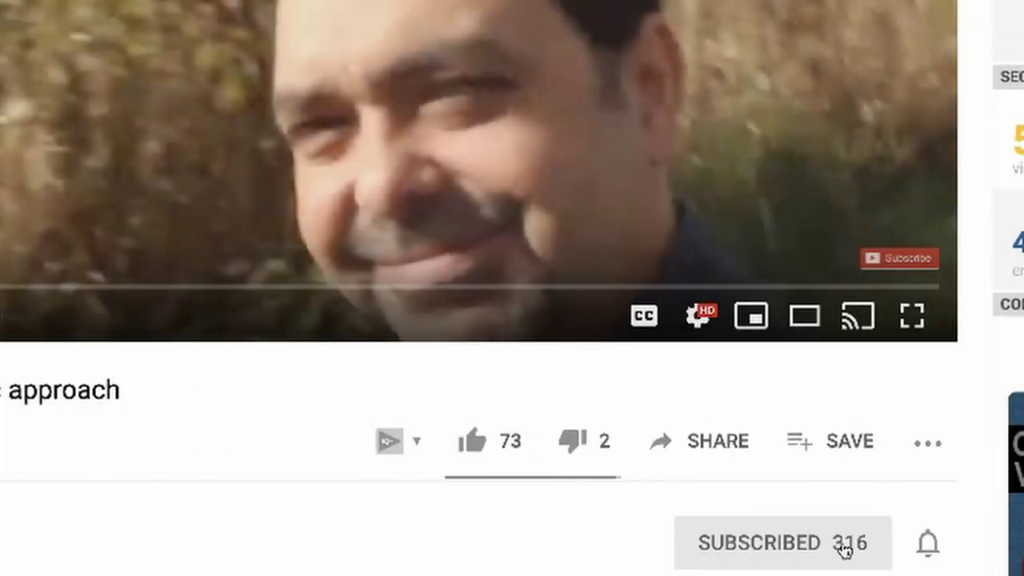
pyautogui.click(928, 547)
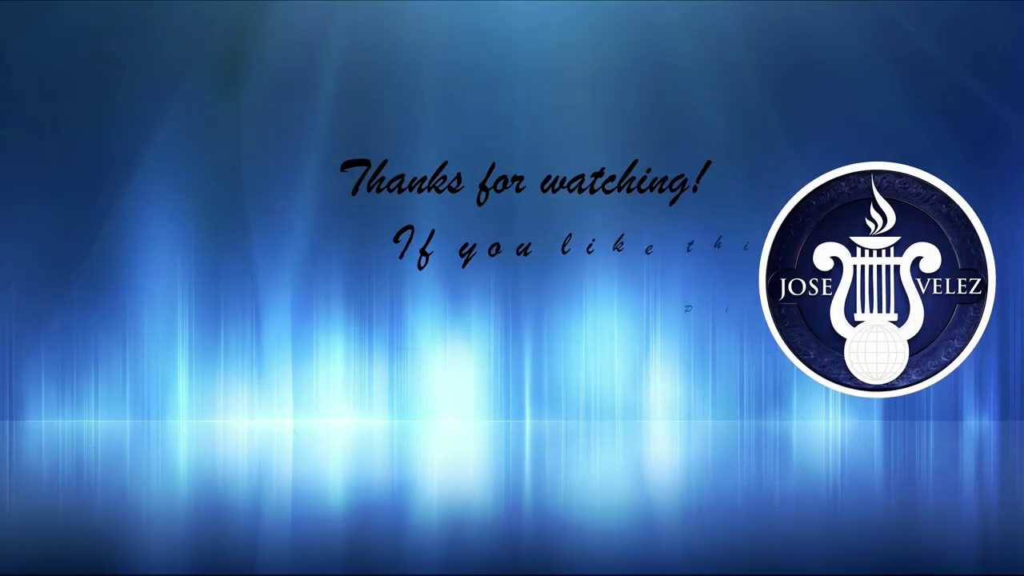